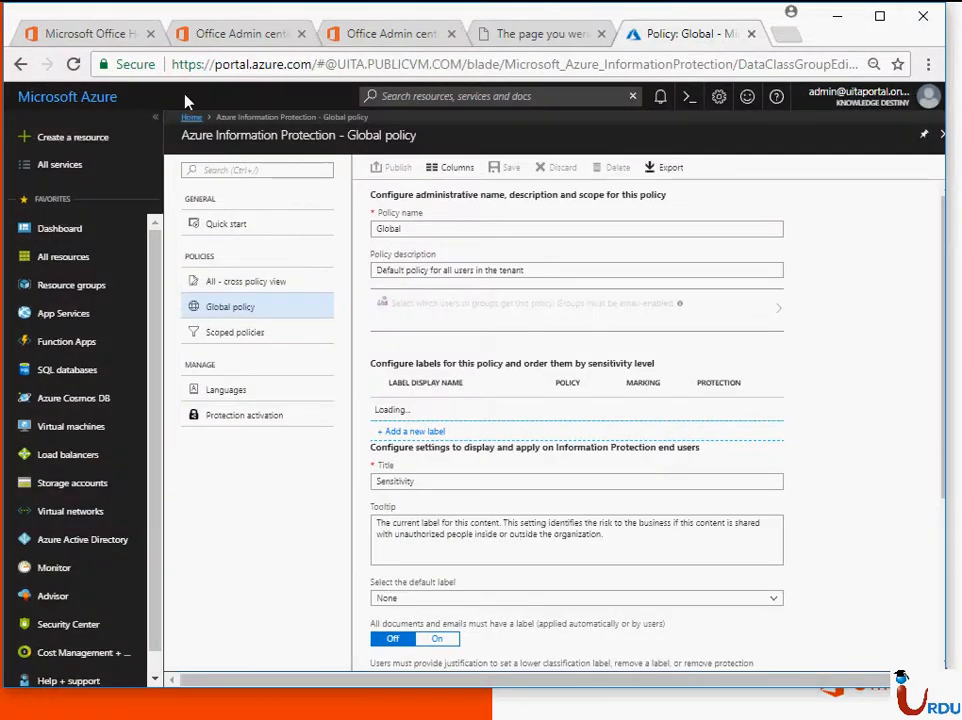
Step: Switch from the Azure portal to the Microsoft Office Home tab
left_click(122, 36)
Step: Close the old Admin center, timed-out and Azure policy browser tabs
left_click(846, 115)
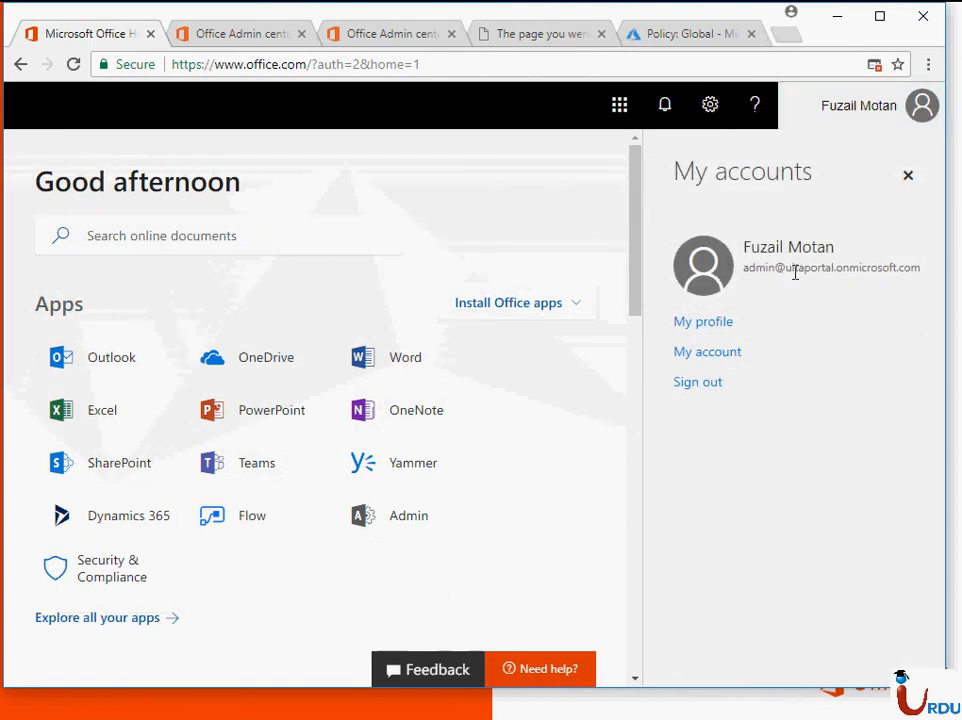
left_click(301, 34)
left_click(301, 34)
left_click(306, 37)
left_click(301, 34)
left_click(282, 34)
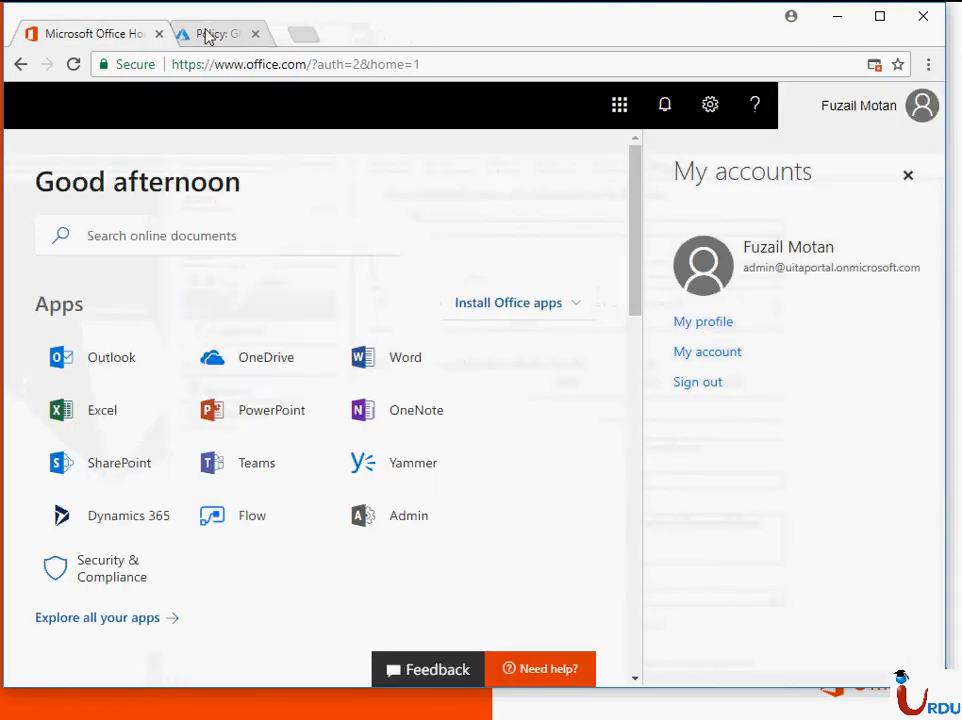
Step: Reload Office home, go to the Admin center's Active users list and start a new user
left_click(73, 64)
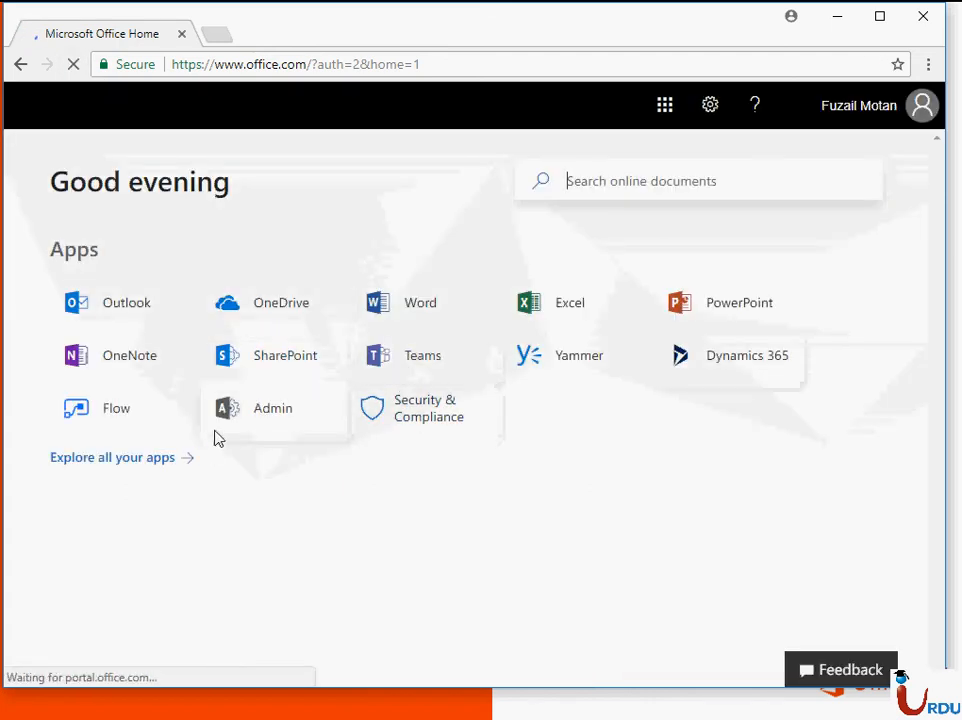
left_click(243, 417)
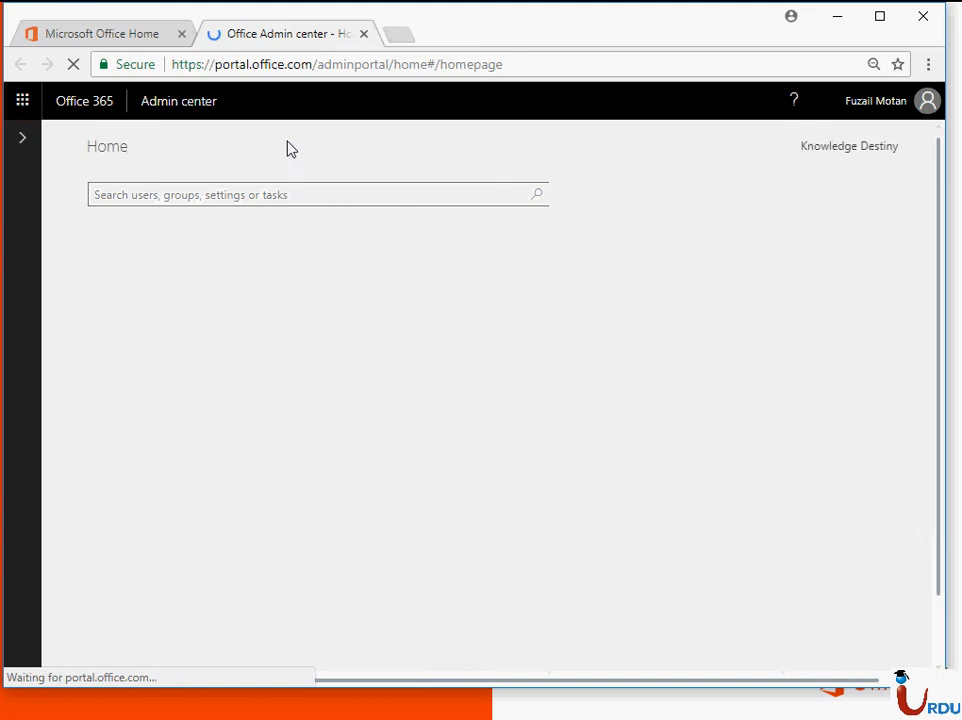
left_click(180, 288)
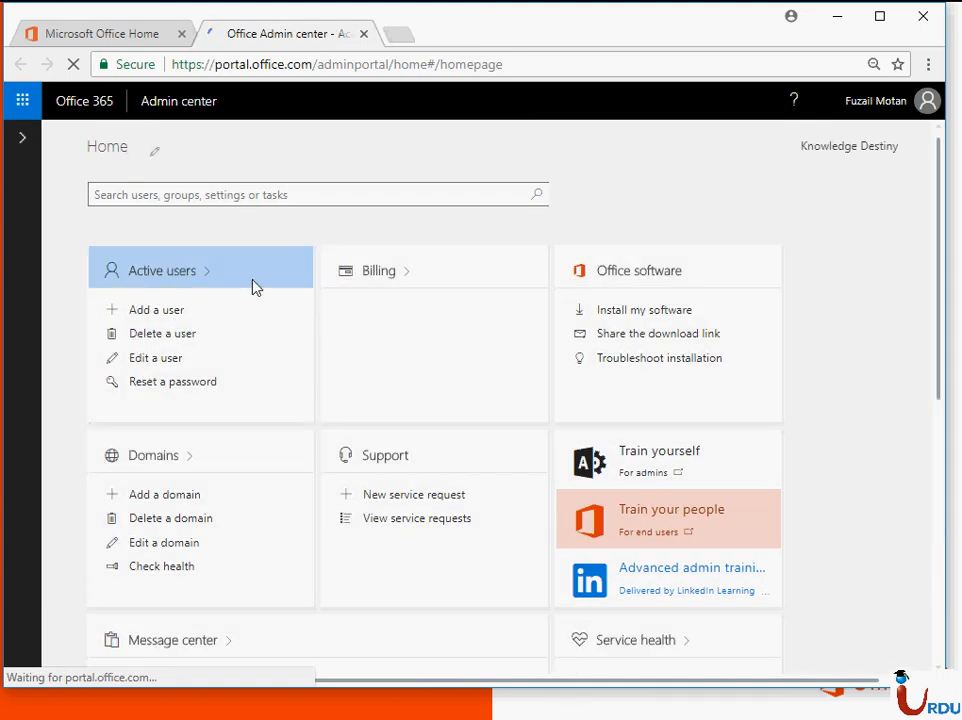
left_click(255, 287)
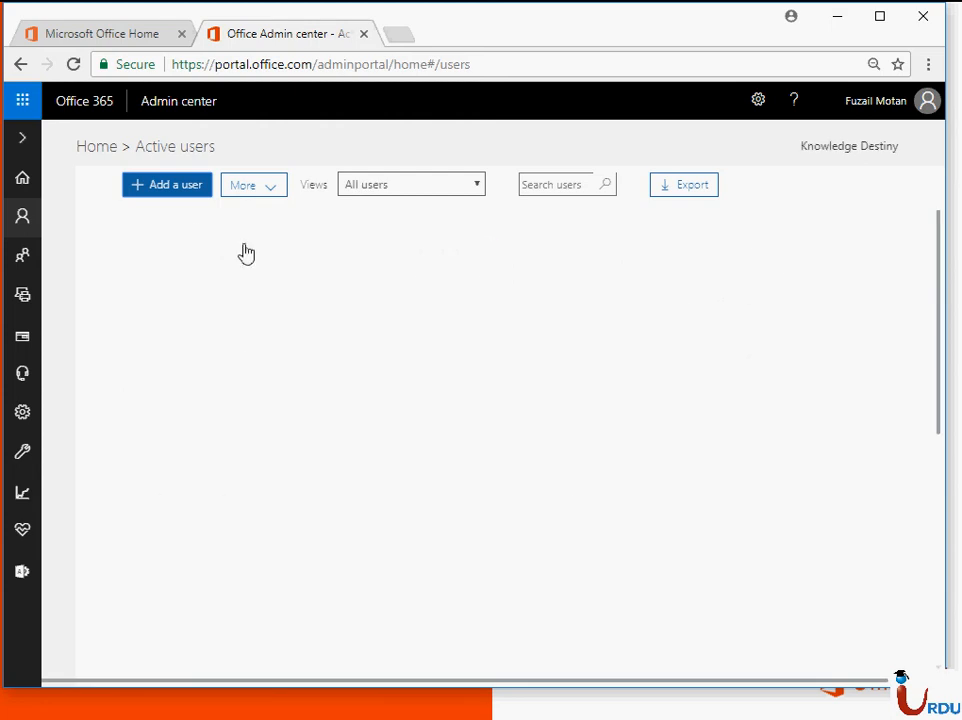
left_click(182, 192)
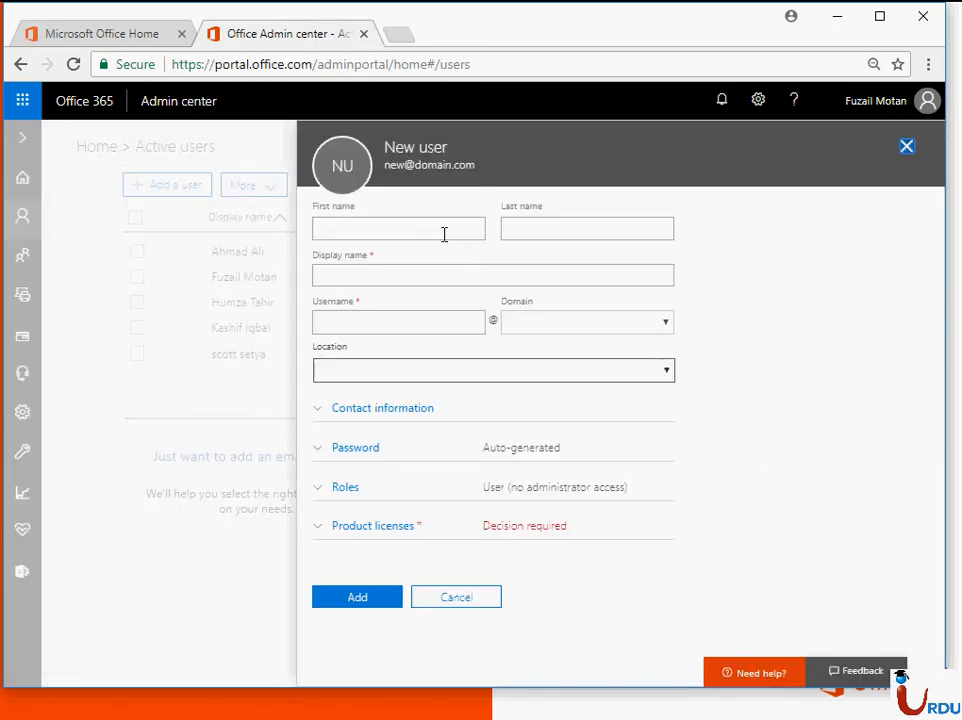
Step: Enter the new user's first and last names, let the display name auto-fill, and start the username
left_click(428, 229)
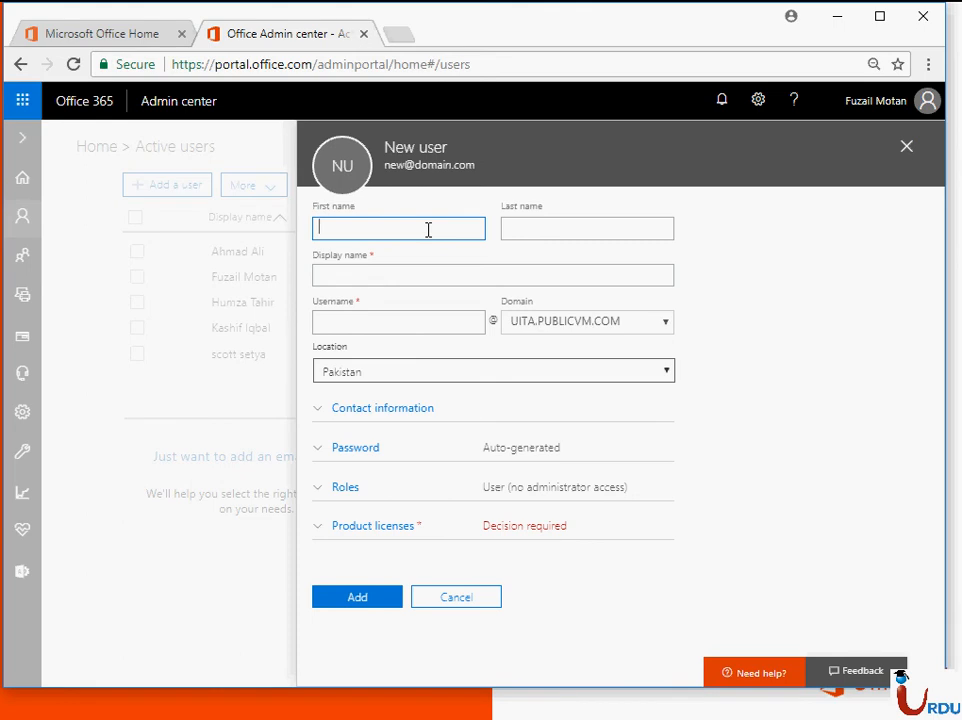
type("f")
key("BackSpace")
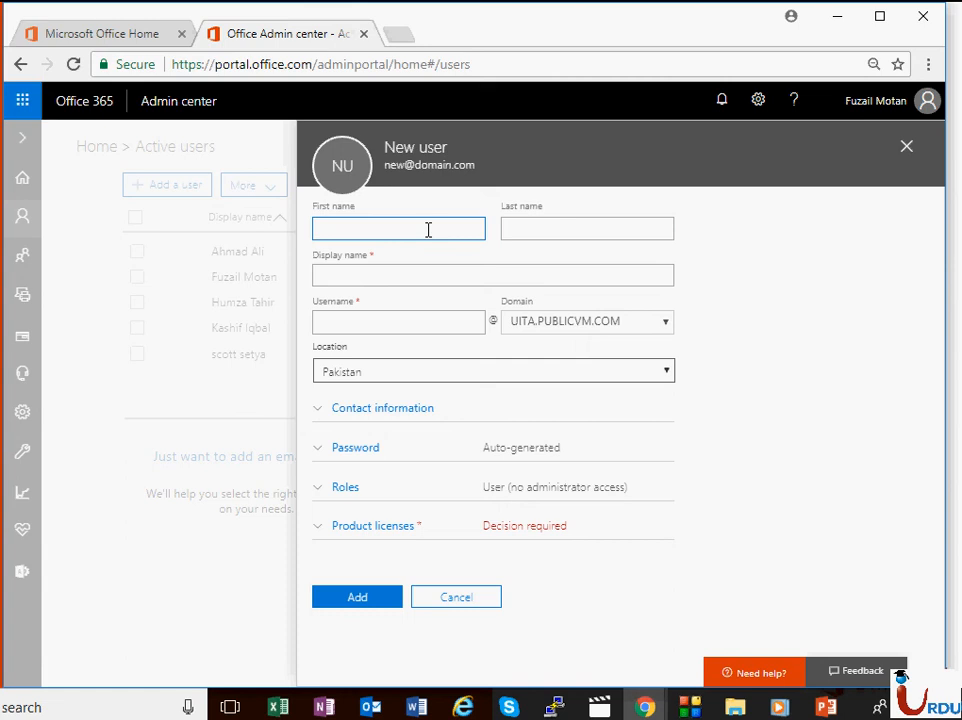
key("Tab")
left_click(324, 228)
key("BackSpace")
key("Tab")
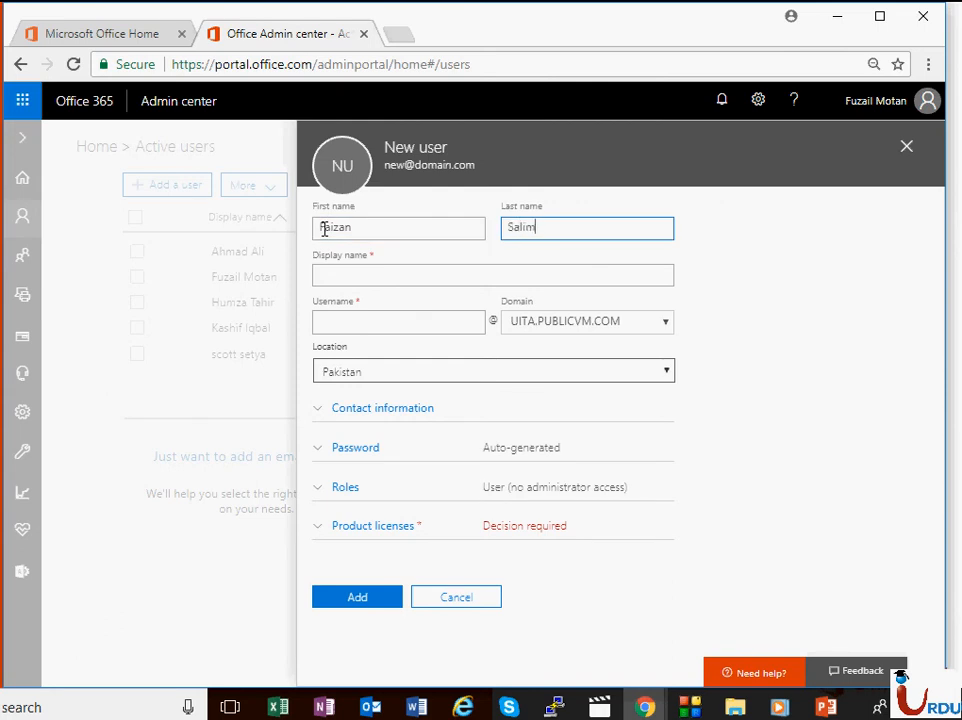
key("Tab")
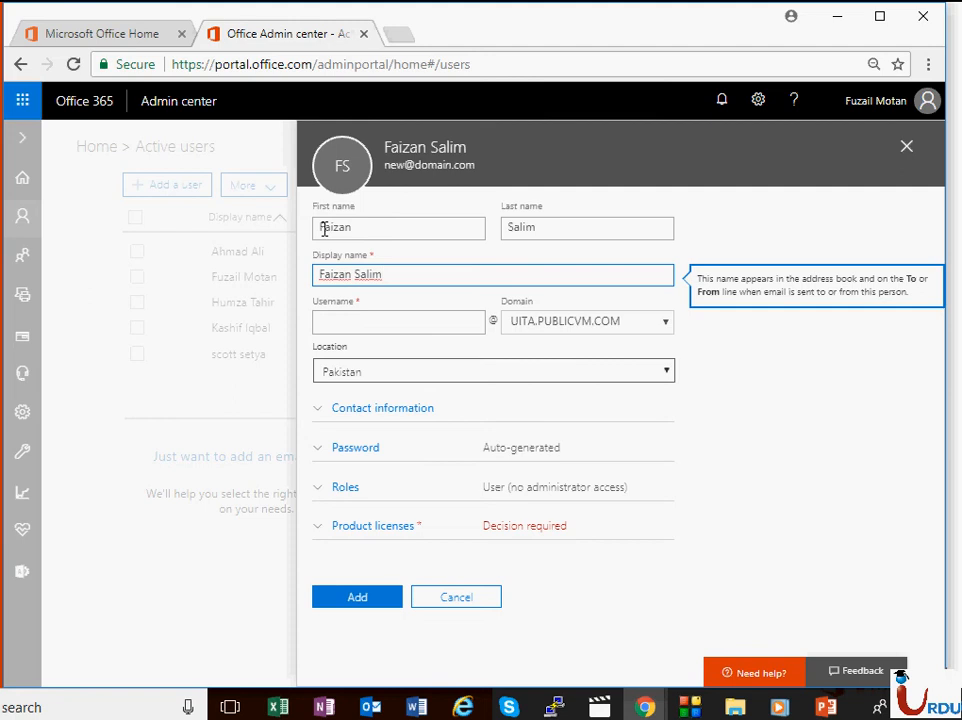
left_click(402, 328)
type("Faizan")
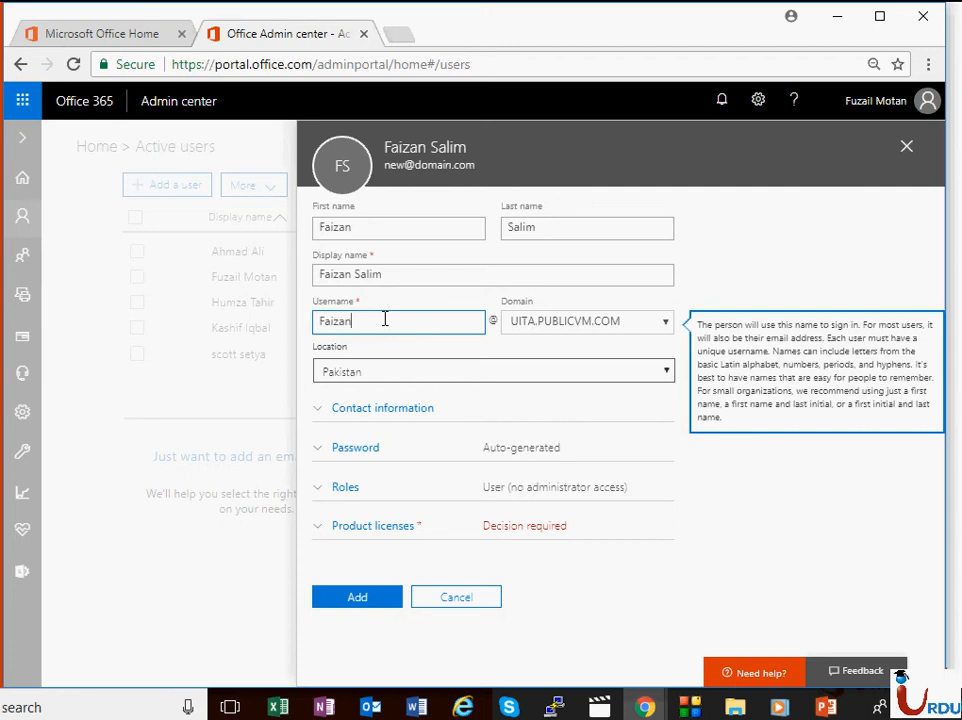
left_click_drag(385, 319, 316, 322)
Step: Set an admin-created password for the user with no forced change at first sign-in
left_click(340, 450)
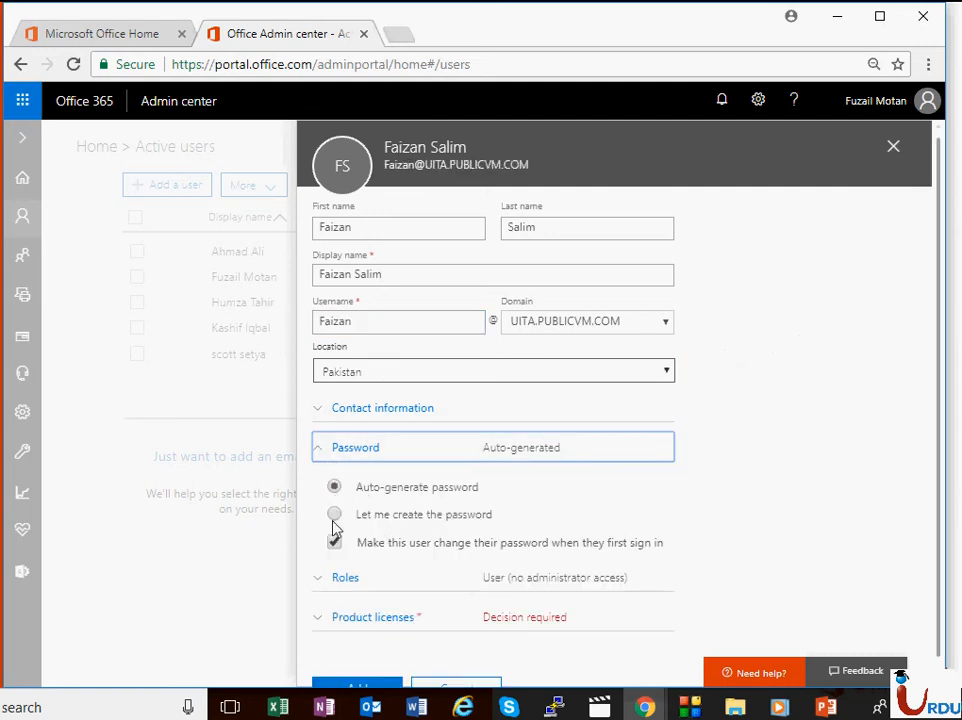
left_click(334, 514)
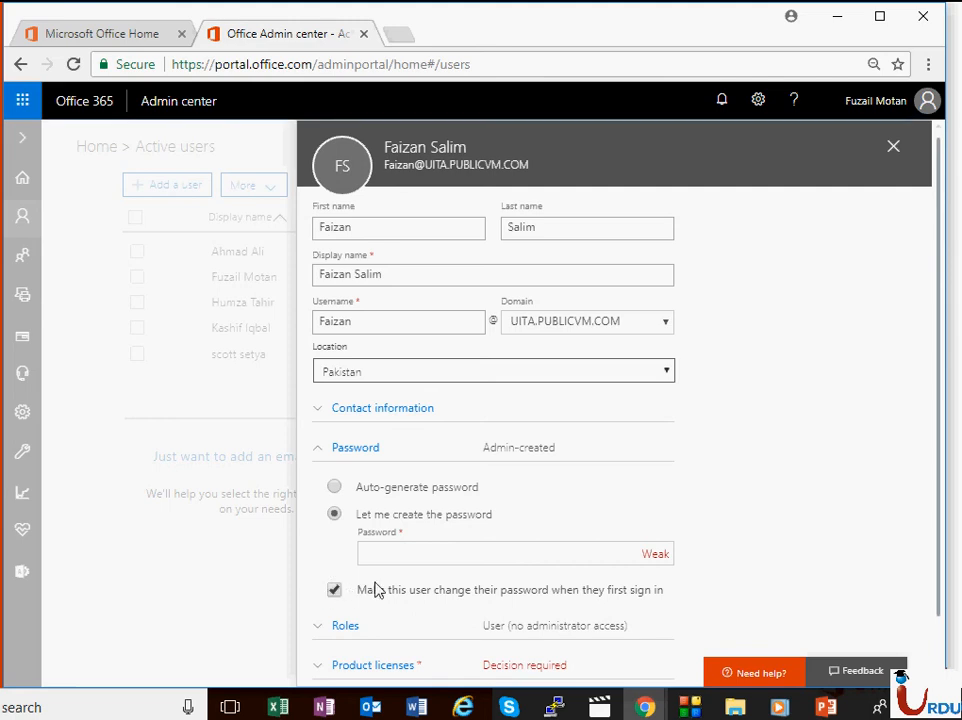
left_click(341, 593)
left_click(398, 558)
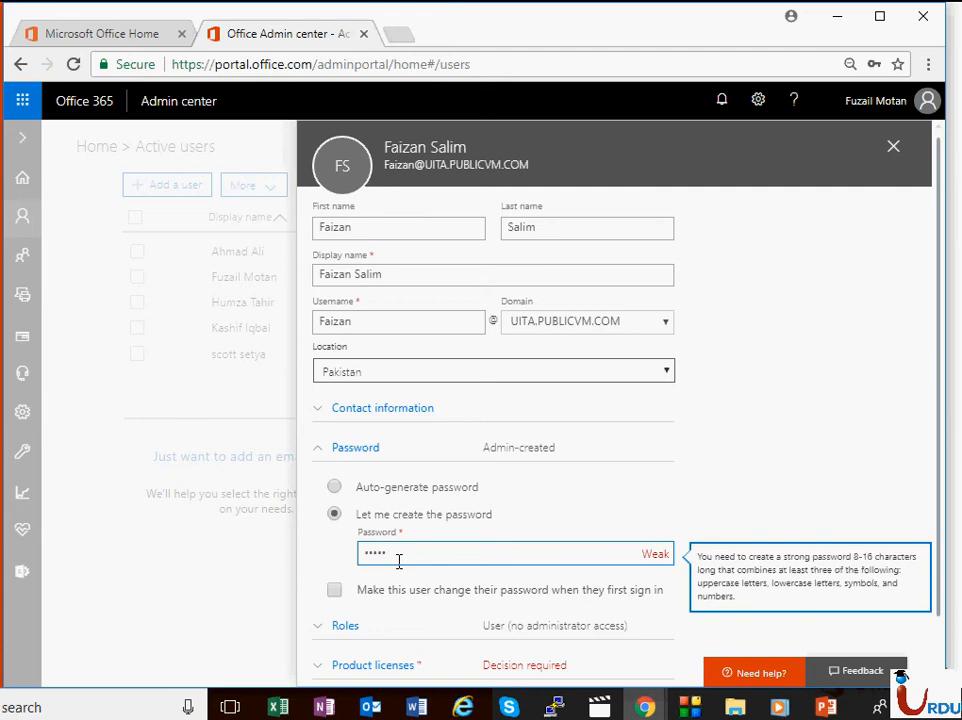
scroll(550, 550, "down", 1)
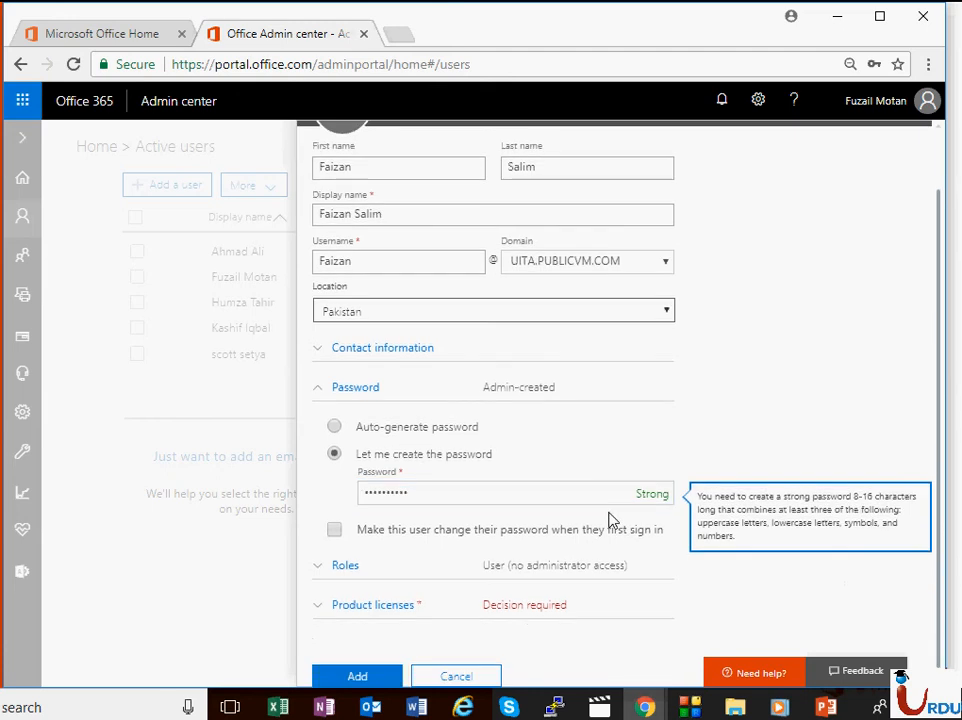
Step: Give the user a Customized administrator role with Billing administrator ticked
left_click(318, 567)
scroll(584, 390, "down", 3)
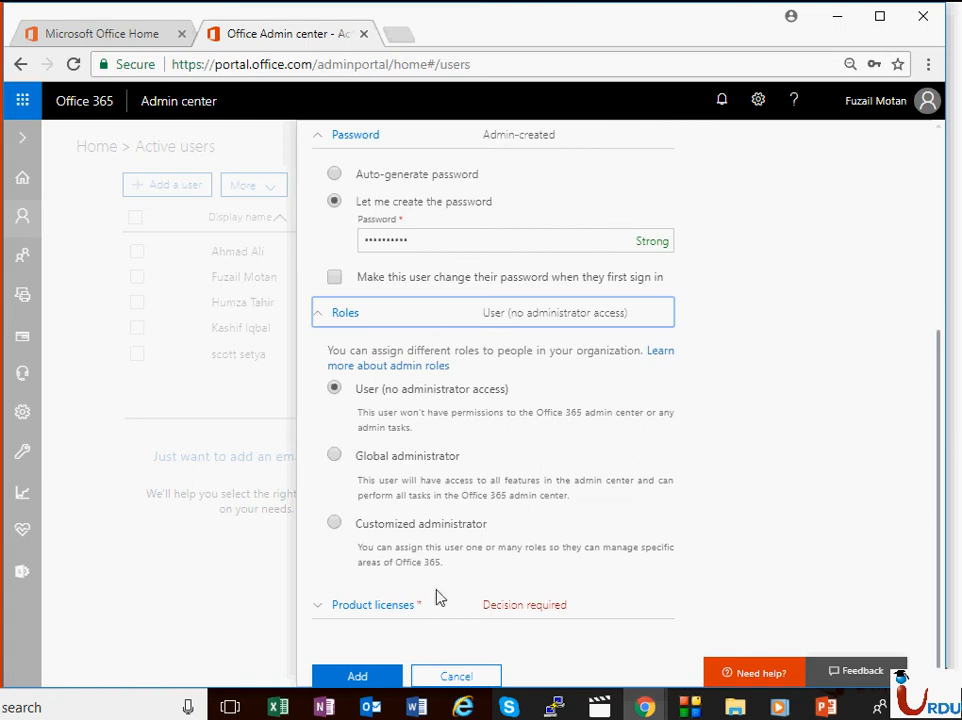
left_click(421, 531)
scroll(578, 514, "down", 3)
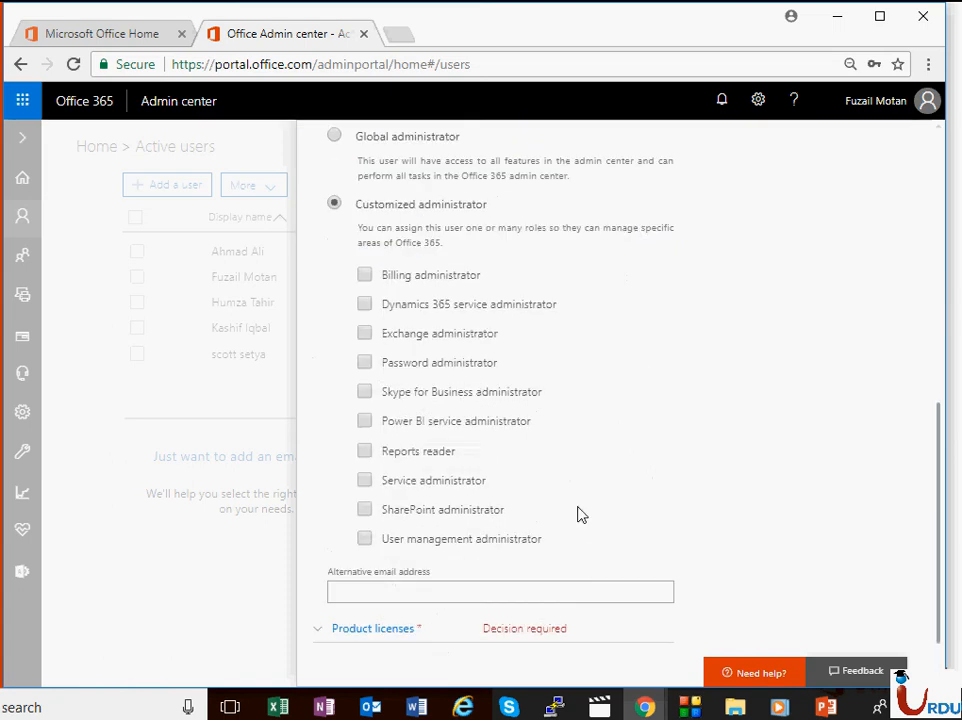
scroll(570, 468, "up", 2)
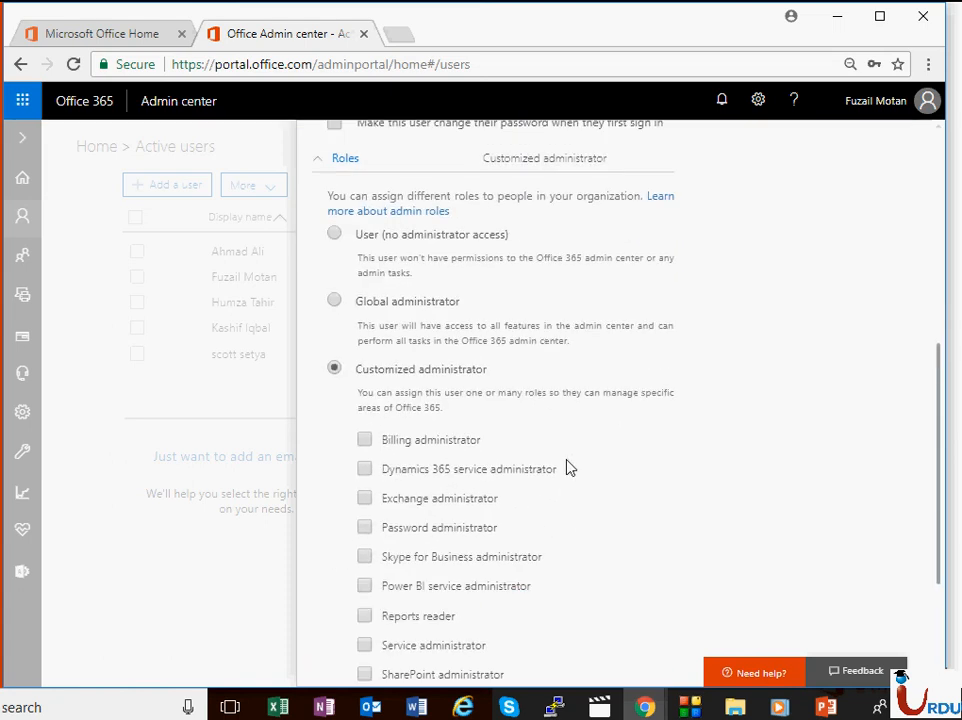
left_click(440, 238)
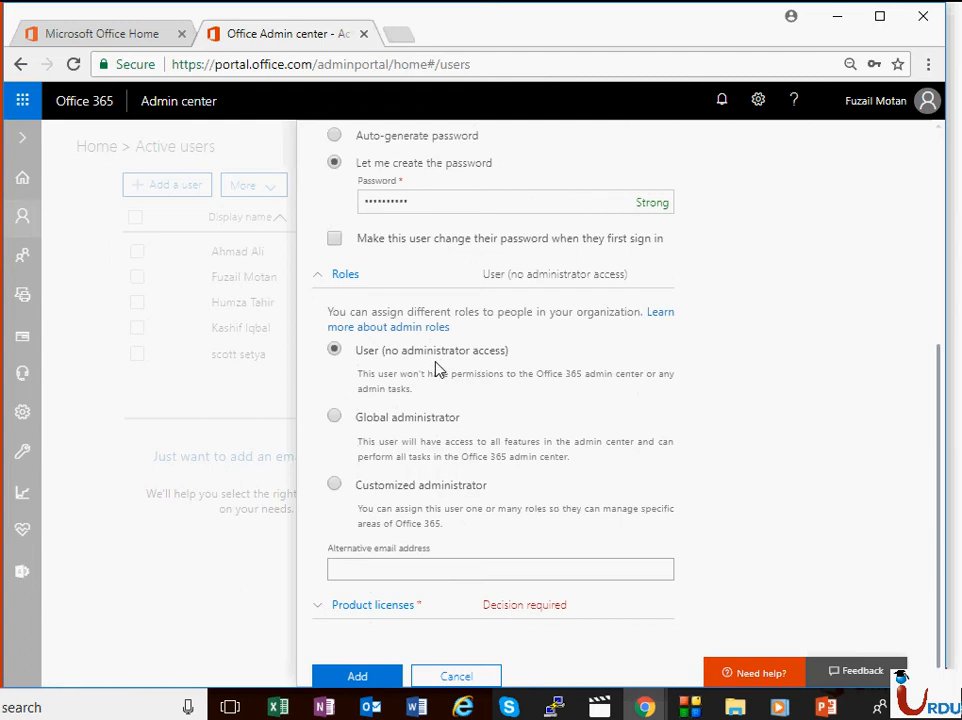
left_click(423, 424)
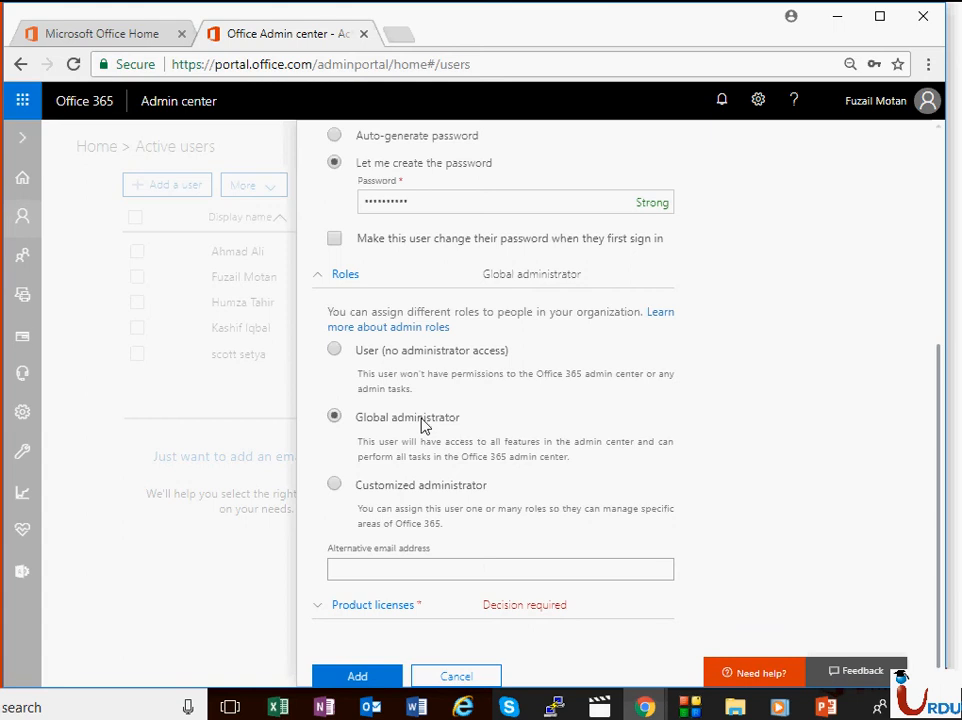
left_click(447, 487)
scroll(468, 498, "down", 3)
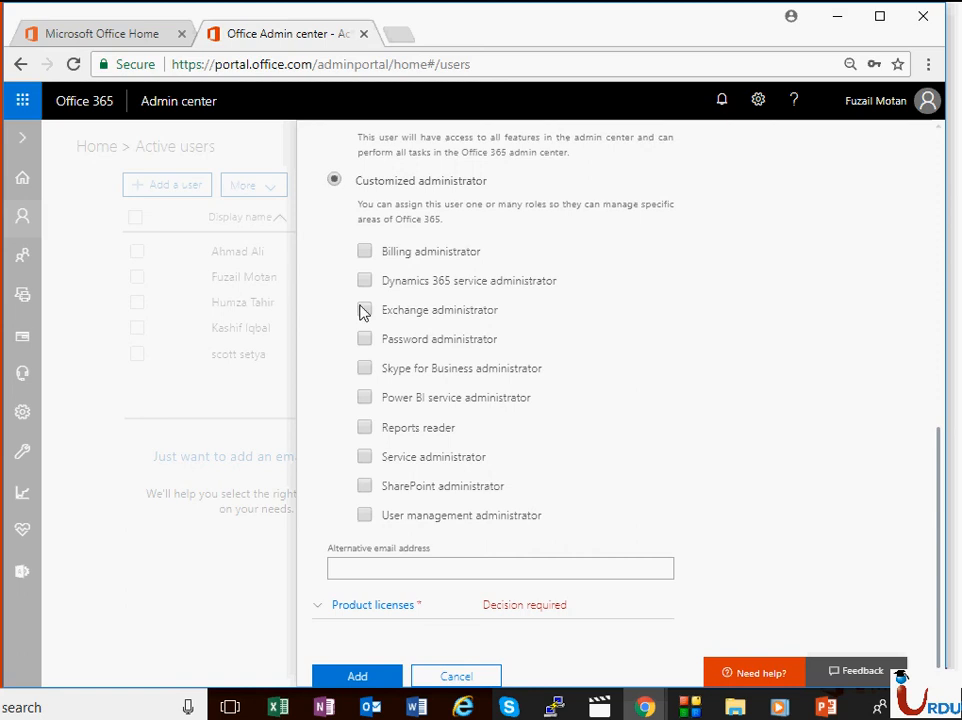
scroll(451, 339, "up", 5)
scroll(379, 229, "up", 2)
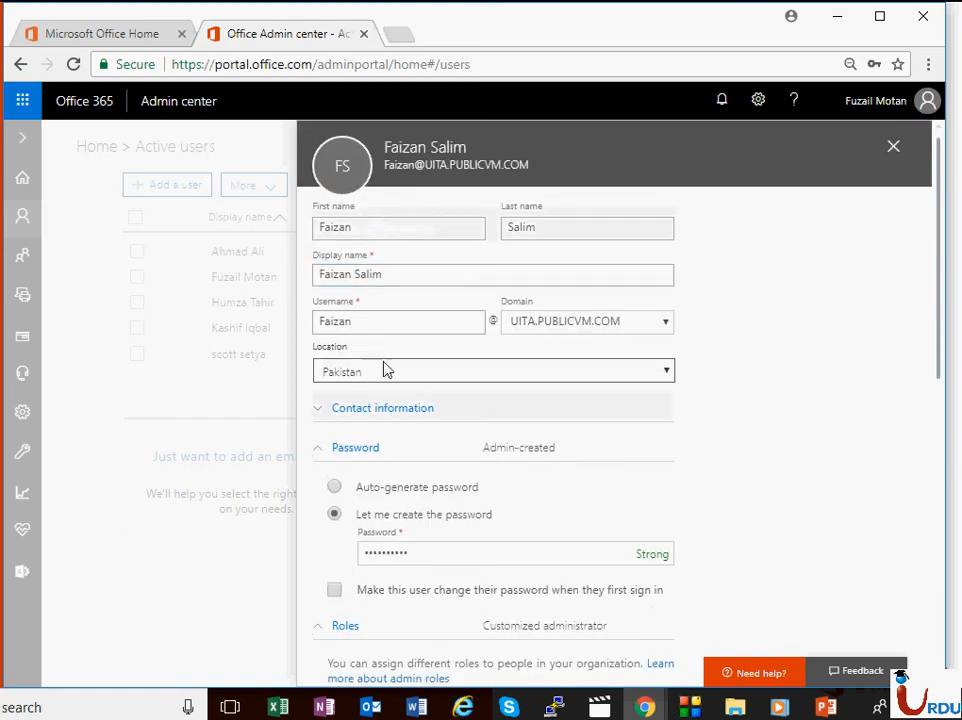
scroll(444, 545, "down", 2)
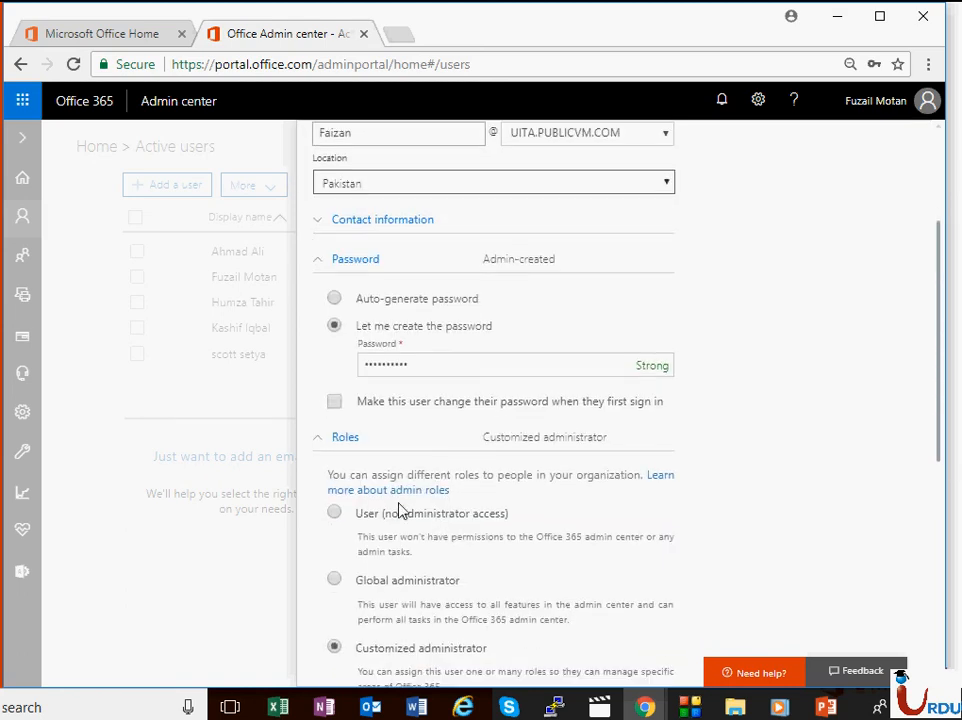
scroll(389, 575, "down", 4)
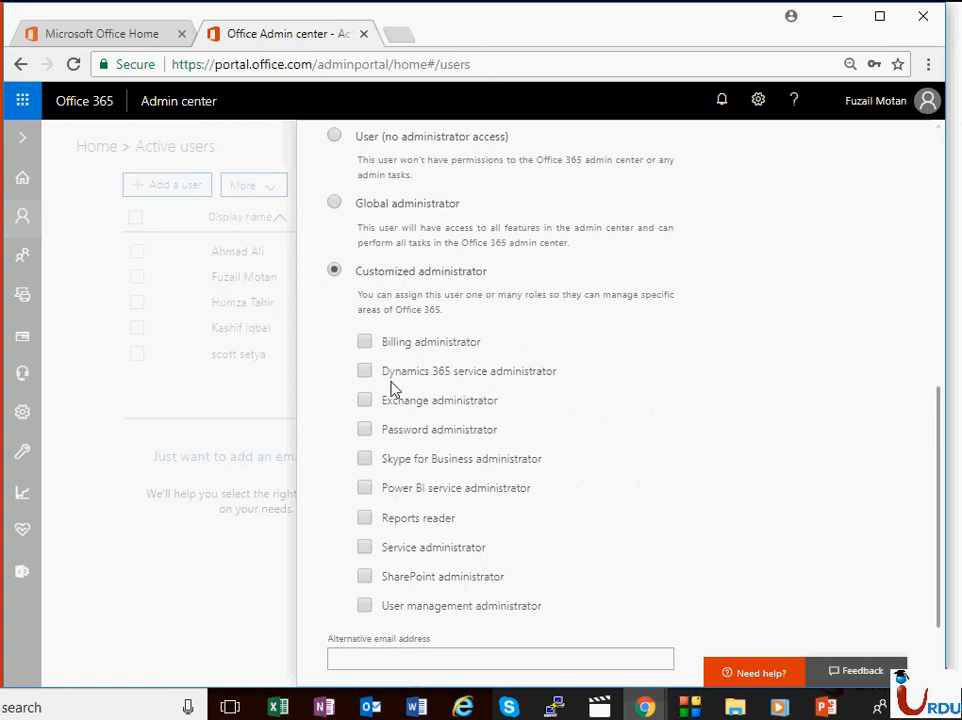
left_click(365, 343)
scroll(436, 382, "down", 1)
scroll(401, 262, "up", 1)
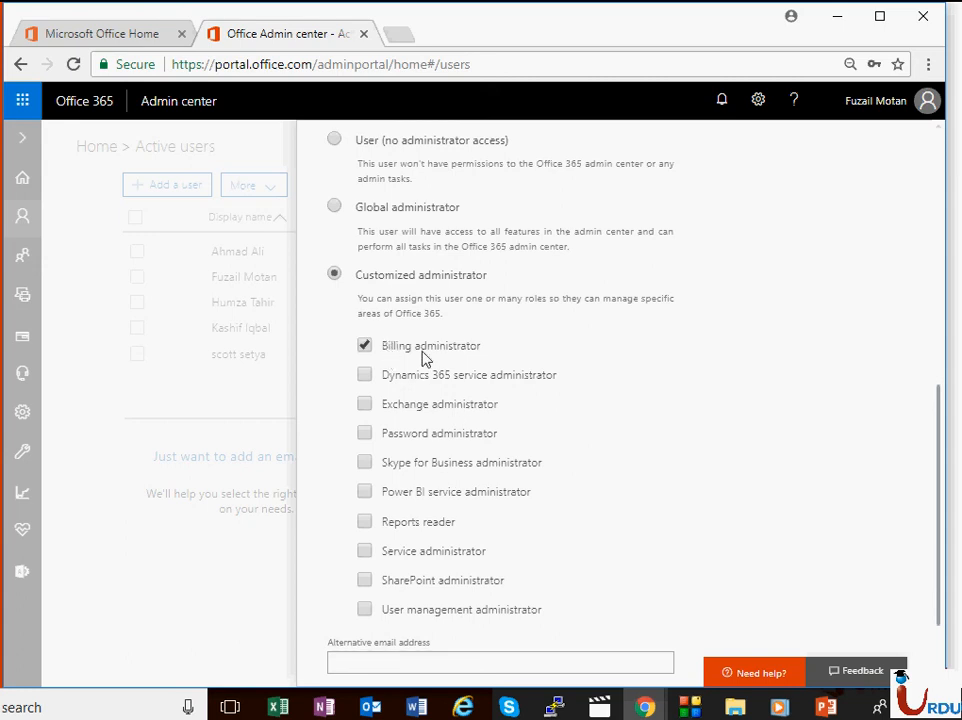
scroll(475, 365, "down", 1)
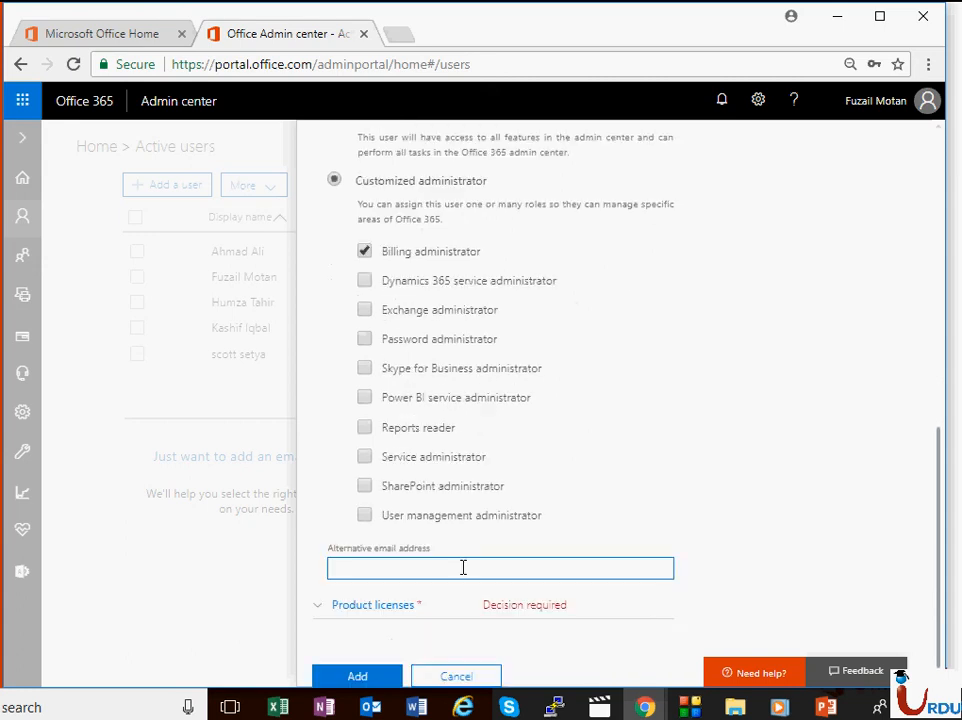
Step: Fill in the user's alternative email address in the new-user form
left_click(463, 569)
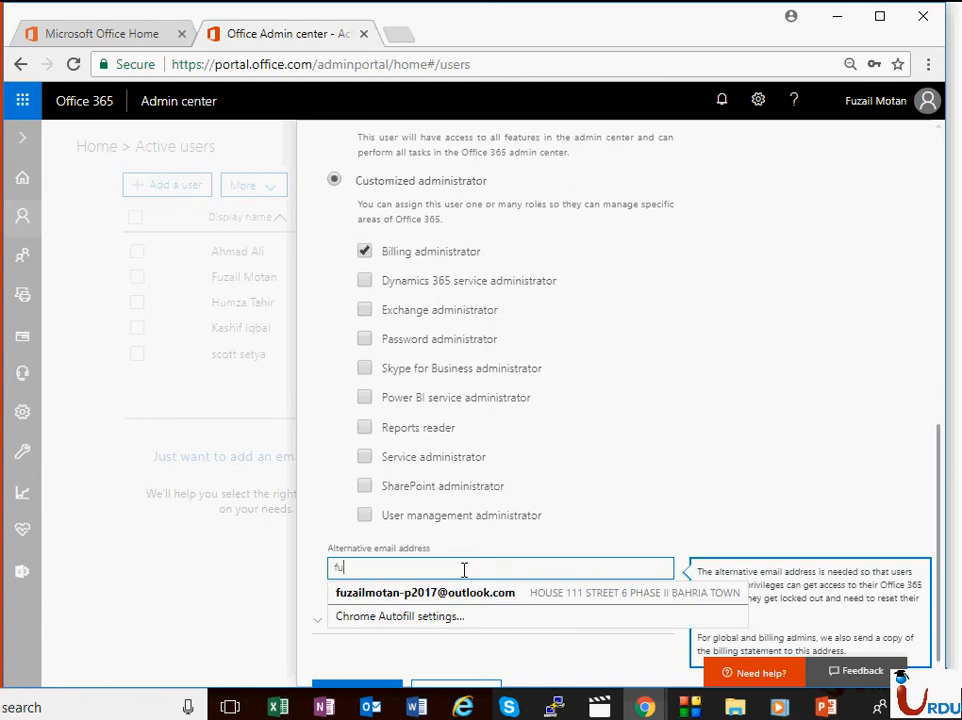
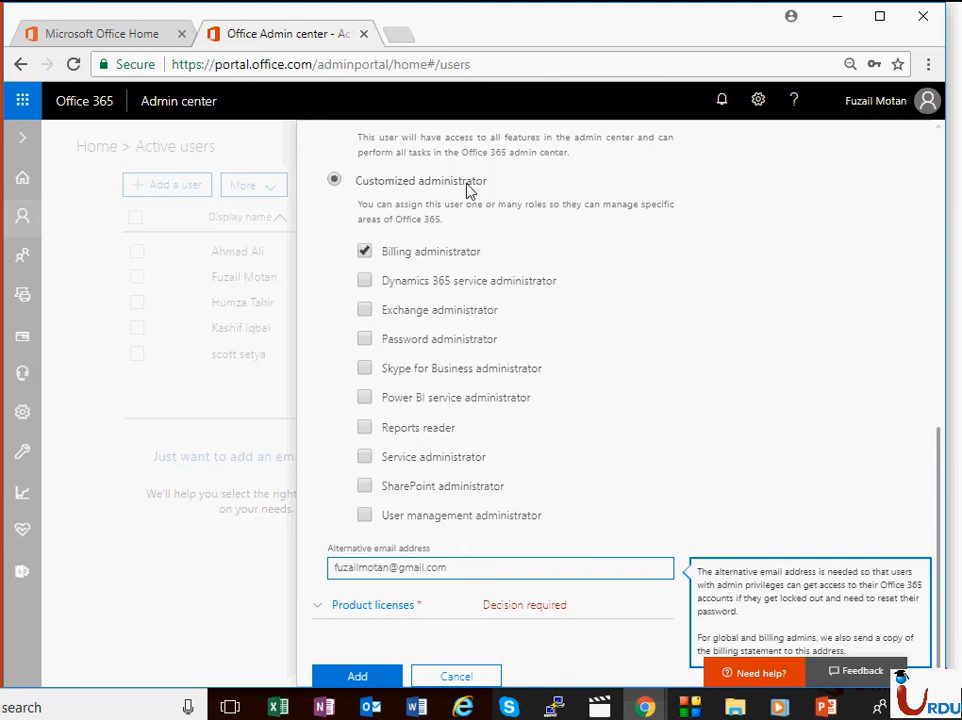
left_click(767, 337)
left_click(527, 568)
scroll(481, 311, "up", 5)
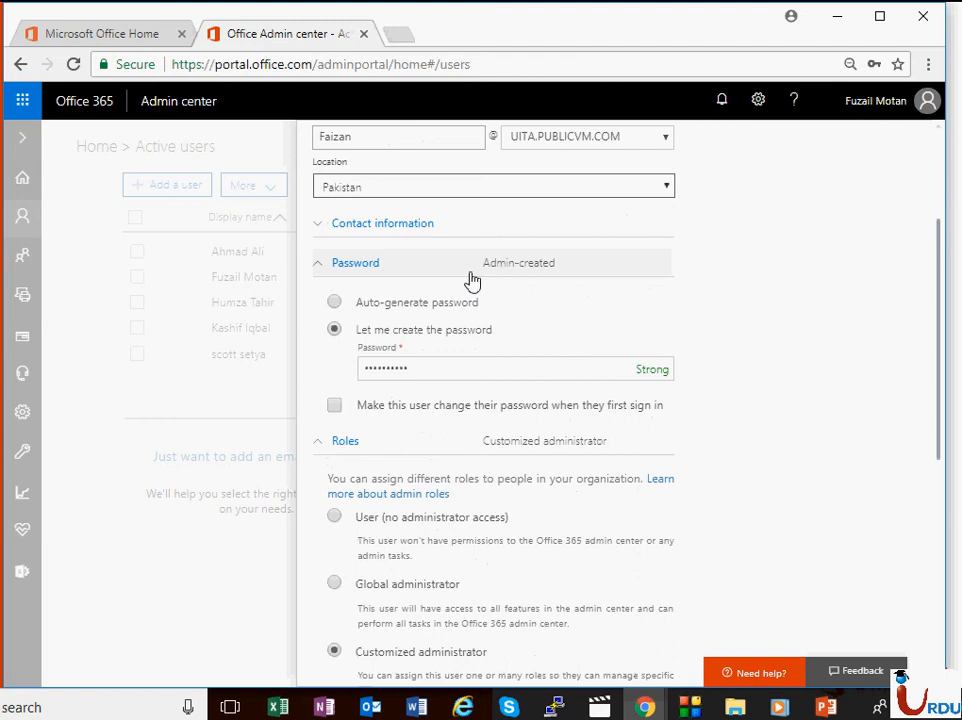
scroll(437, 283, "up", 2)
scroll(429, 369, "down", 10)
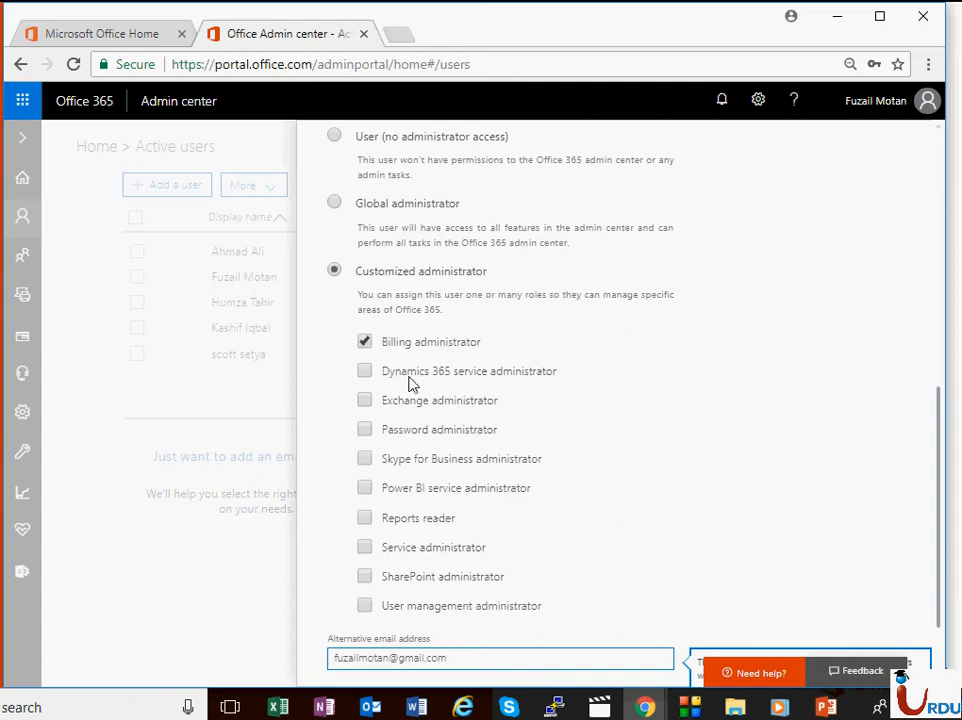
scroll(447, 412, "up", 5)
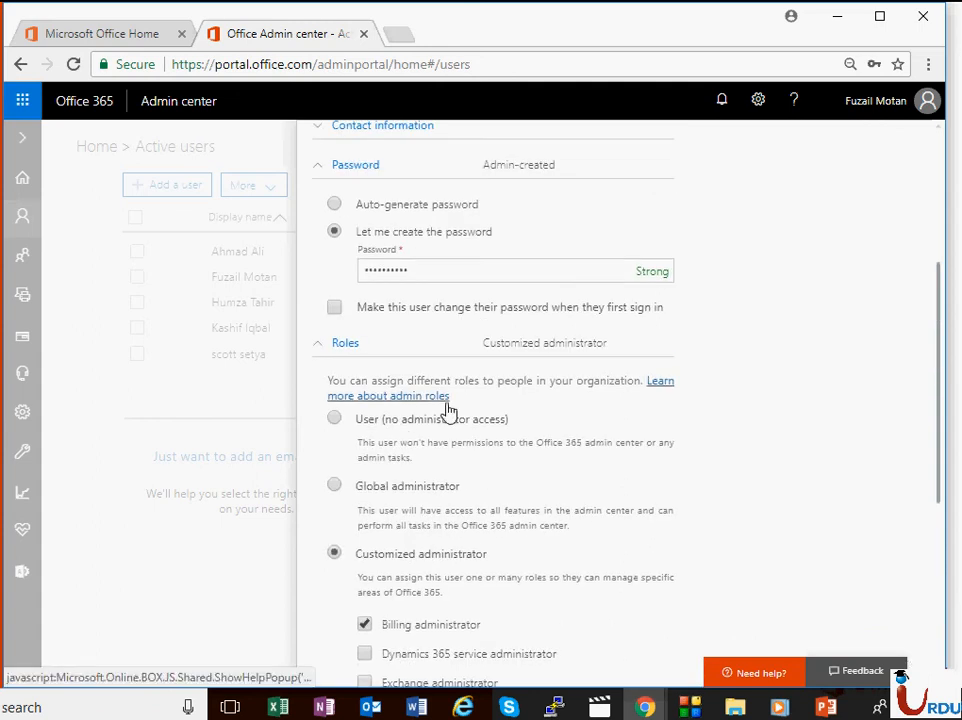
scroll(458, 446, "down", 2)
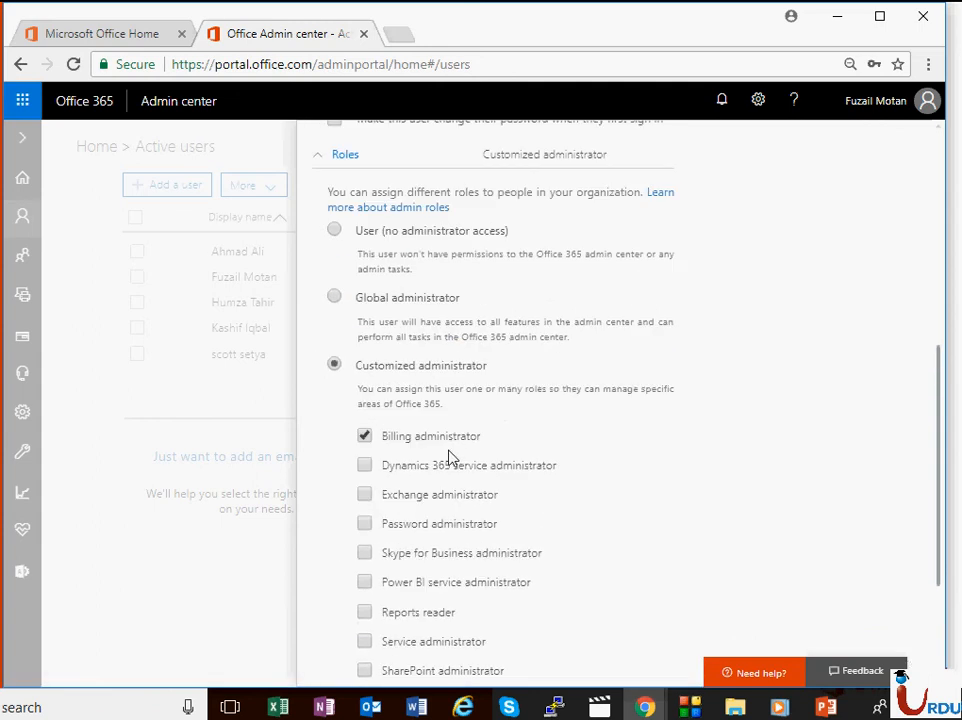
scroll(449, 457, "down", 2)
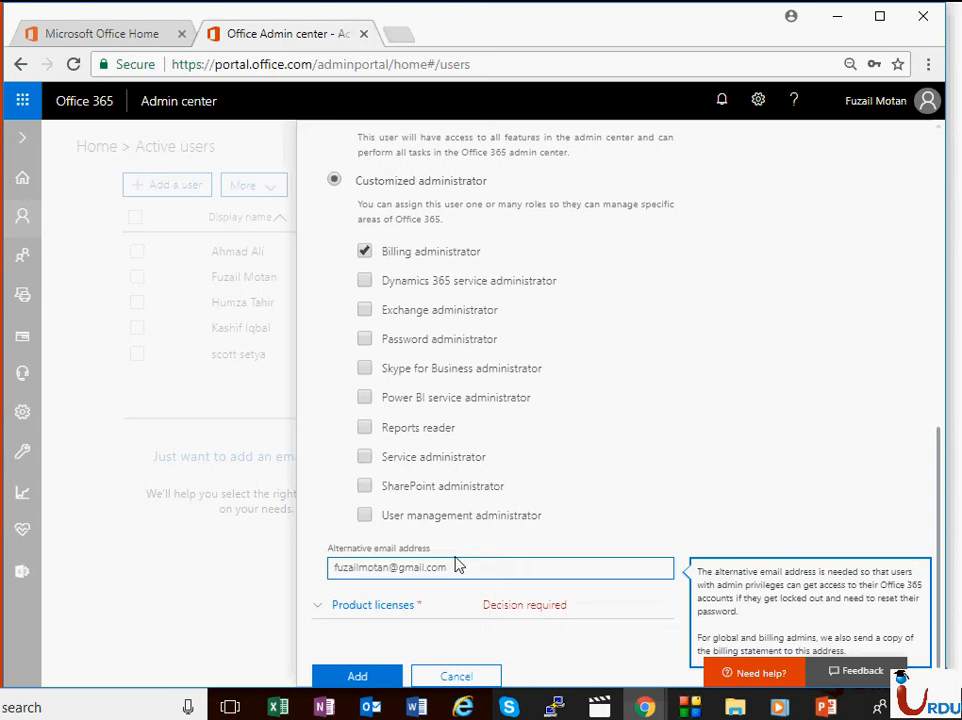
Step: Assign the Office 365 Enterprise E3 licence, add the user and email the password
left_click(402, 605)
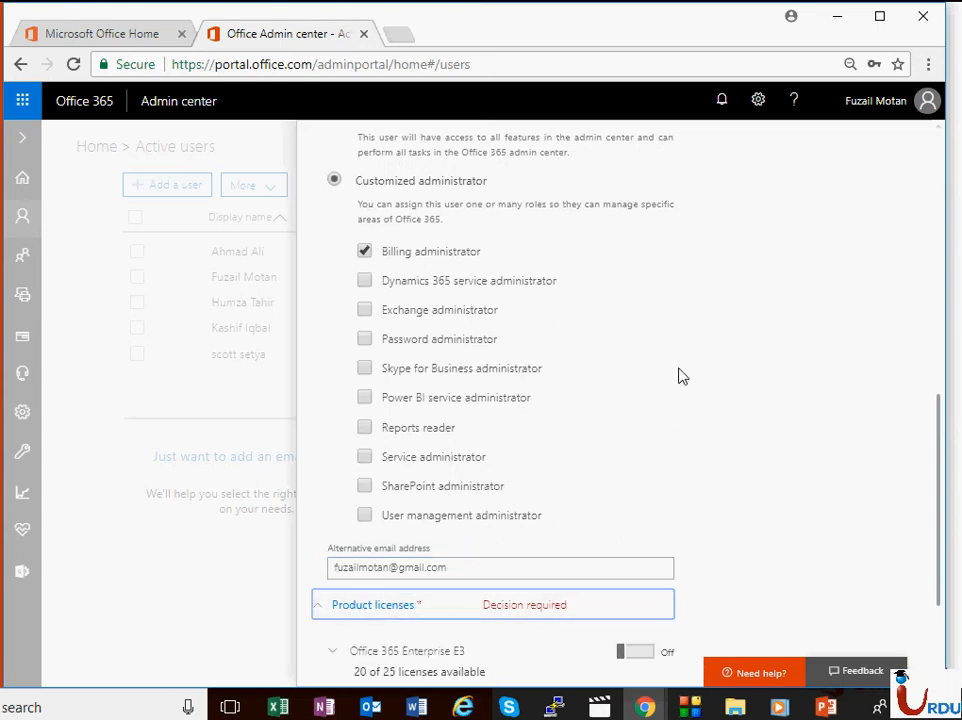
scroll(678, 376, "down", 2)
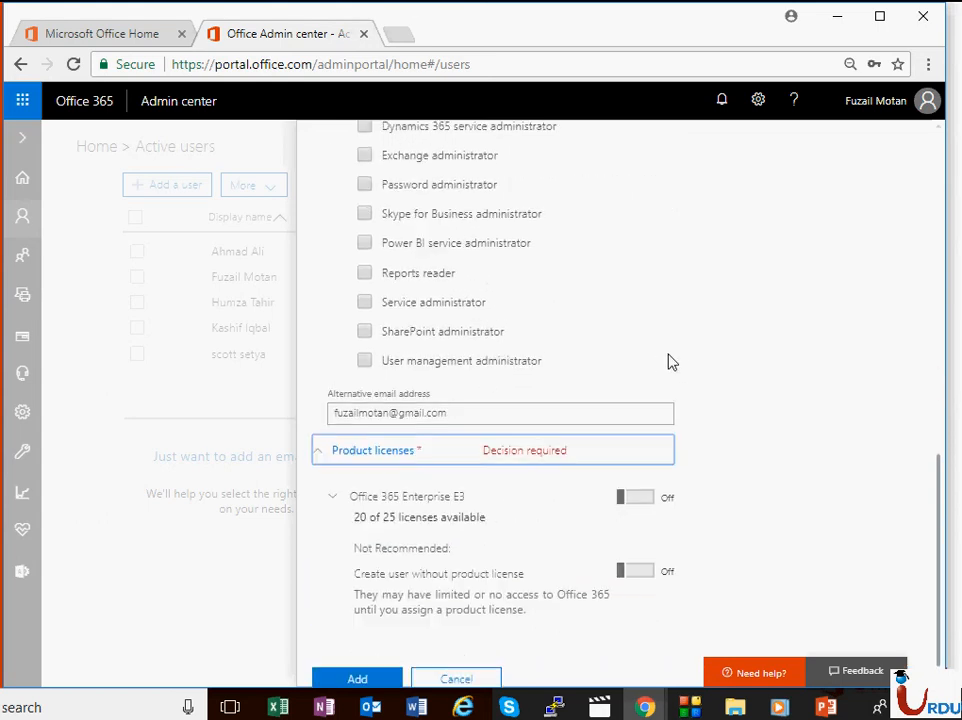
left_click(639, 497)
scroll(509, 560, "down", 5)
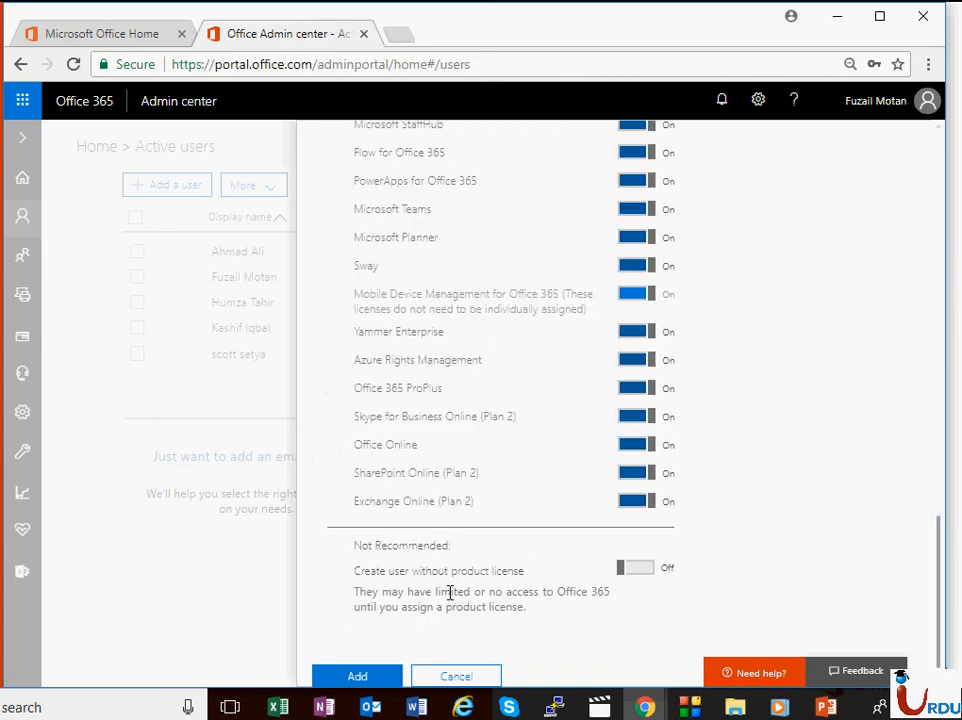
left_click(356, 677)
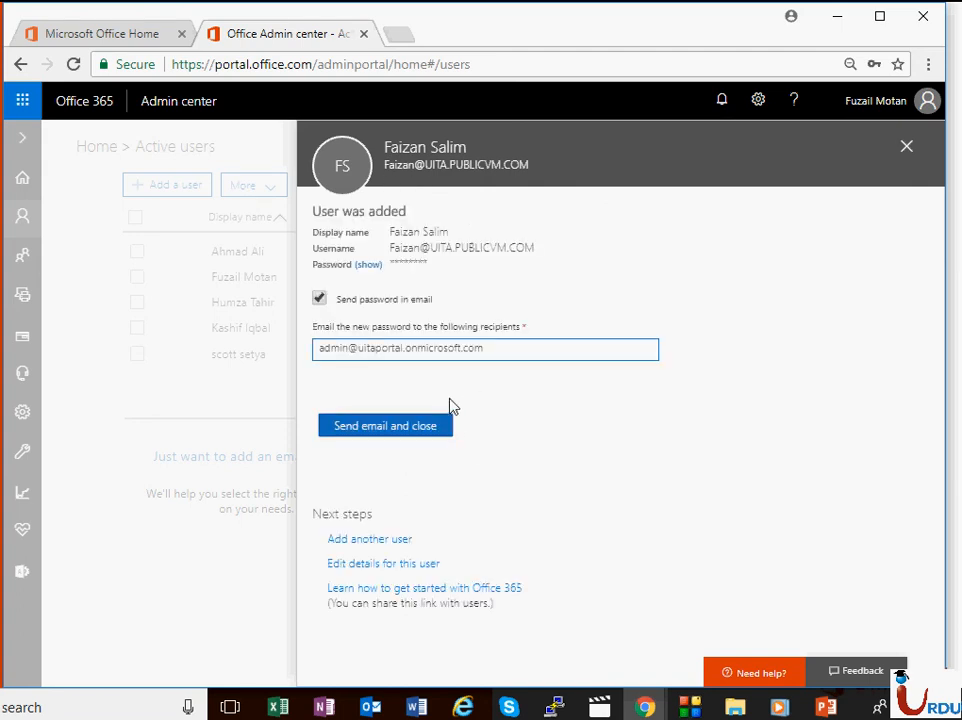
left_click(434, 433)
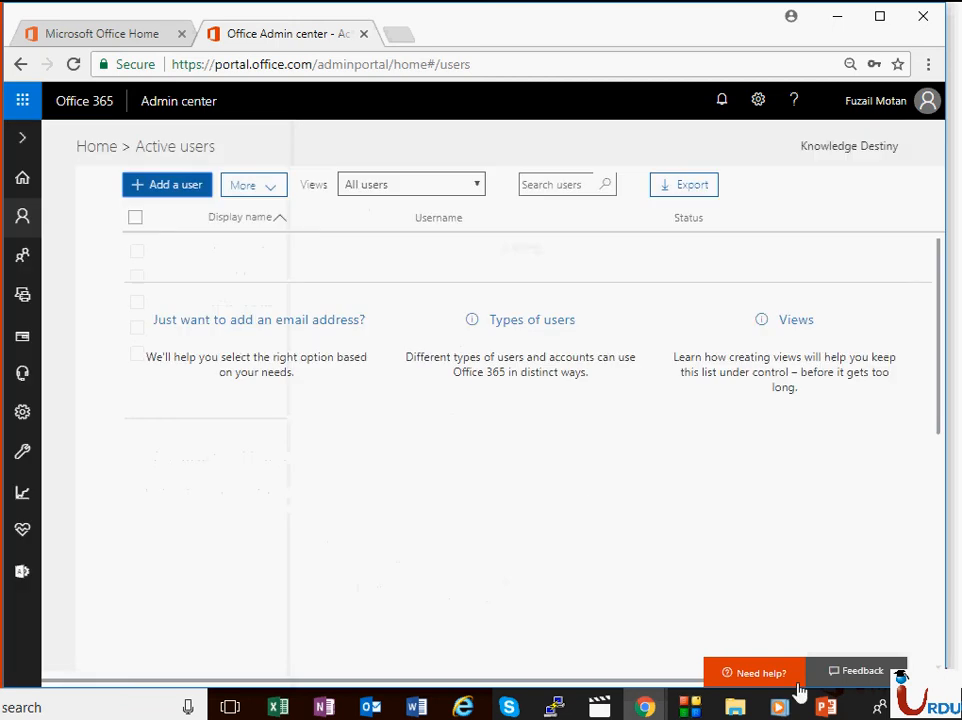
Step: Open a new incognito Chrome window and close the other browser window
right_click(644, 707)
left_click(640, 567)
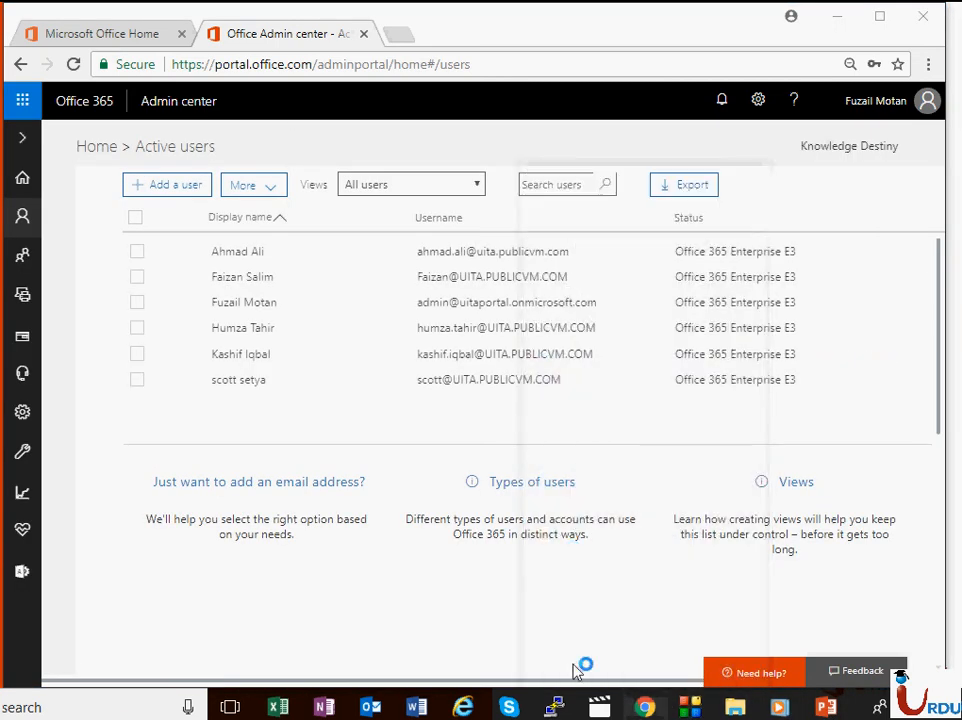
mouse_move(645, 700)
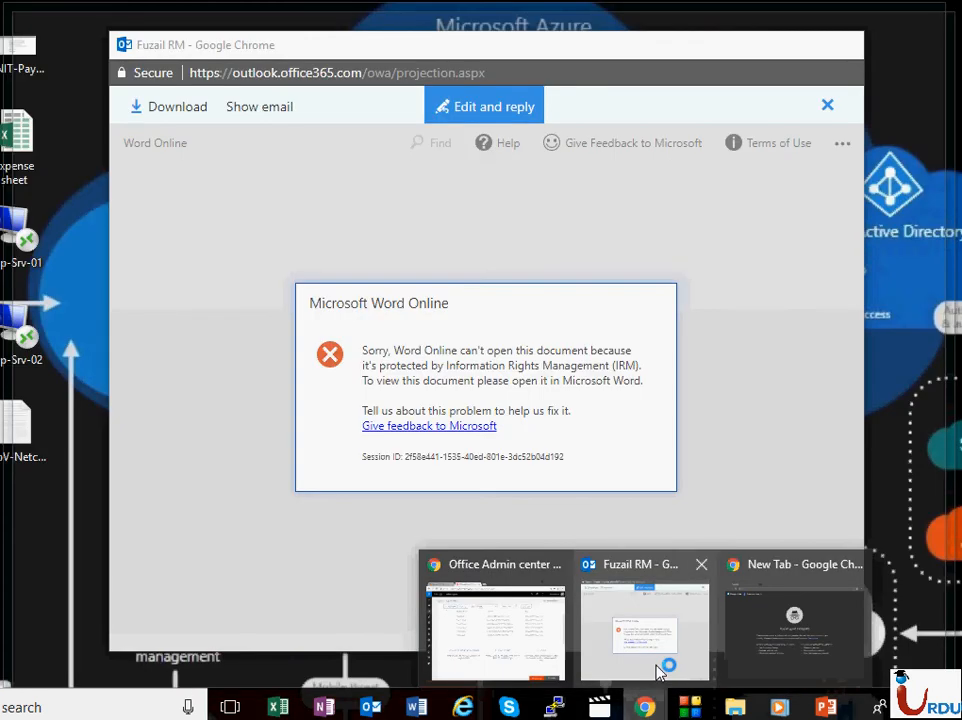
left_click(660, 666)
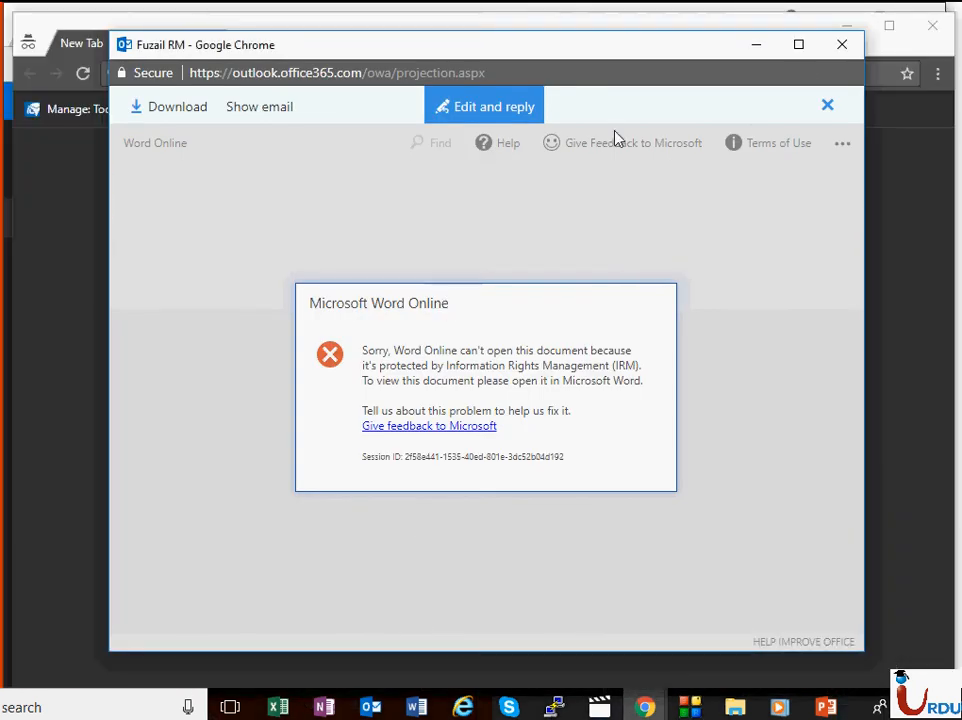
left_click(842, 44)
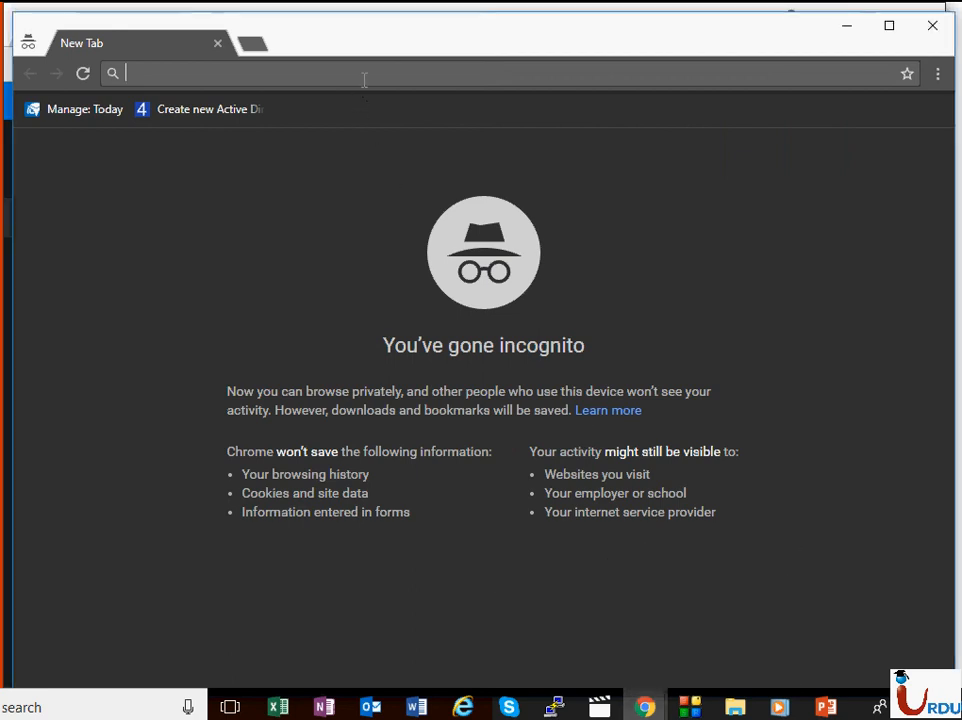
Step: Load portal.office.com in the private window and sign out of the signed-in account
type("portal.office.")
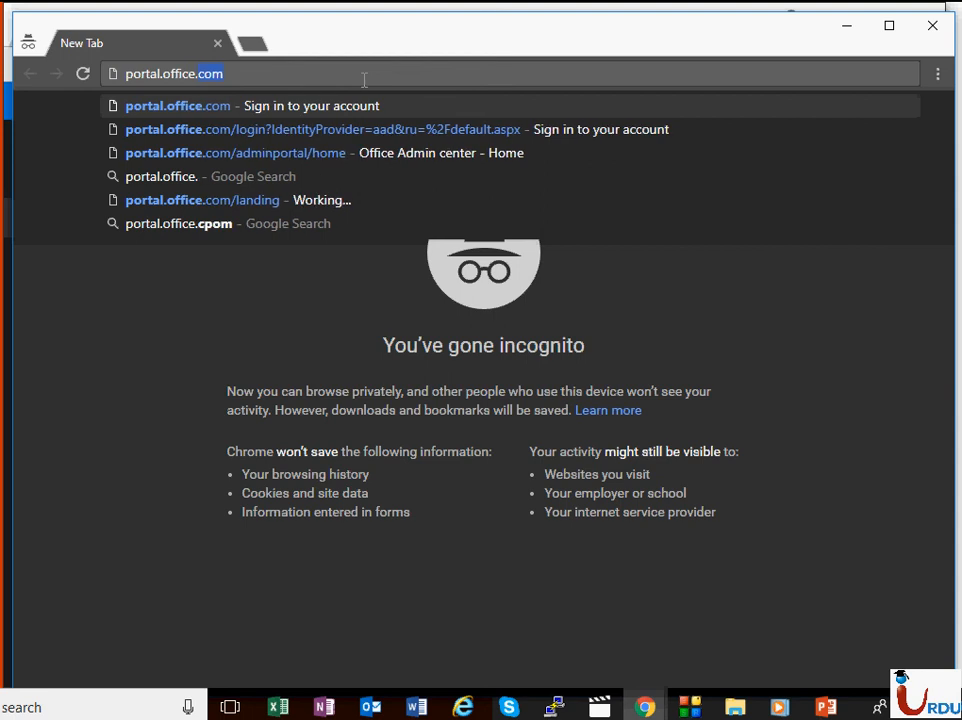
key("Return")
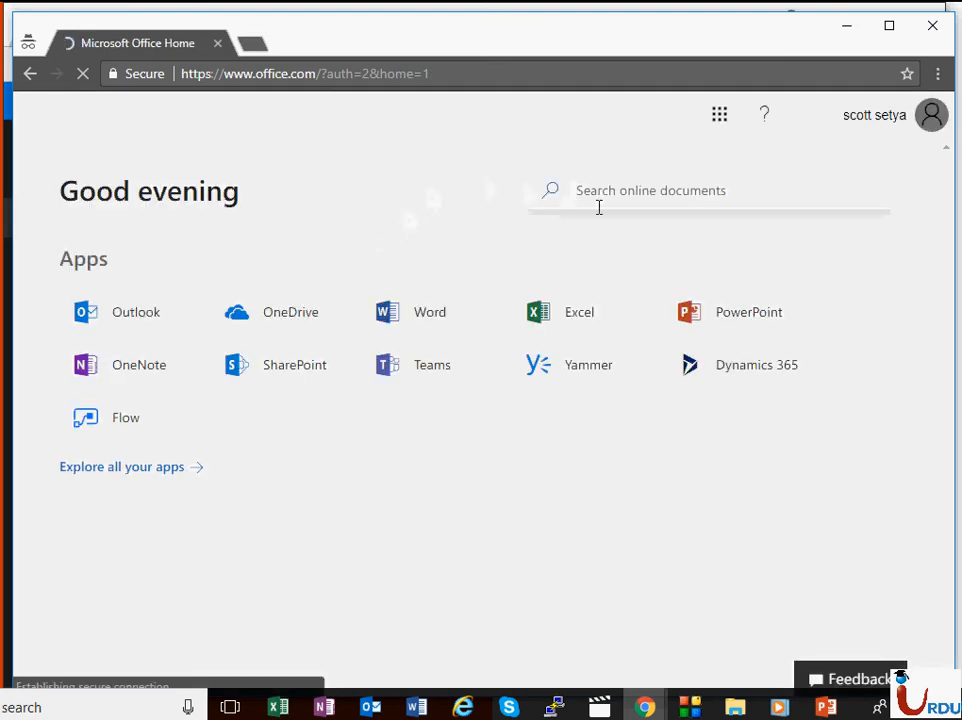
left_click(884, 126)
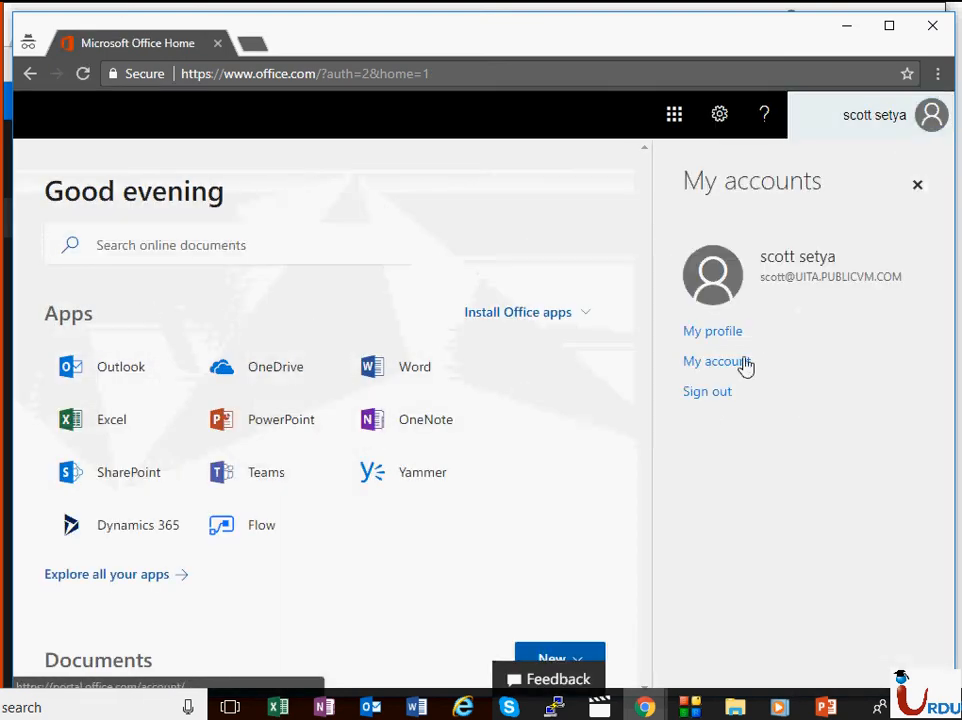
left_click(708, 392)
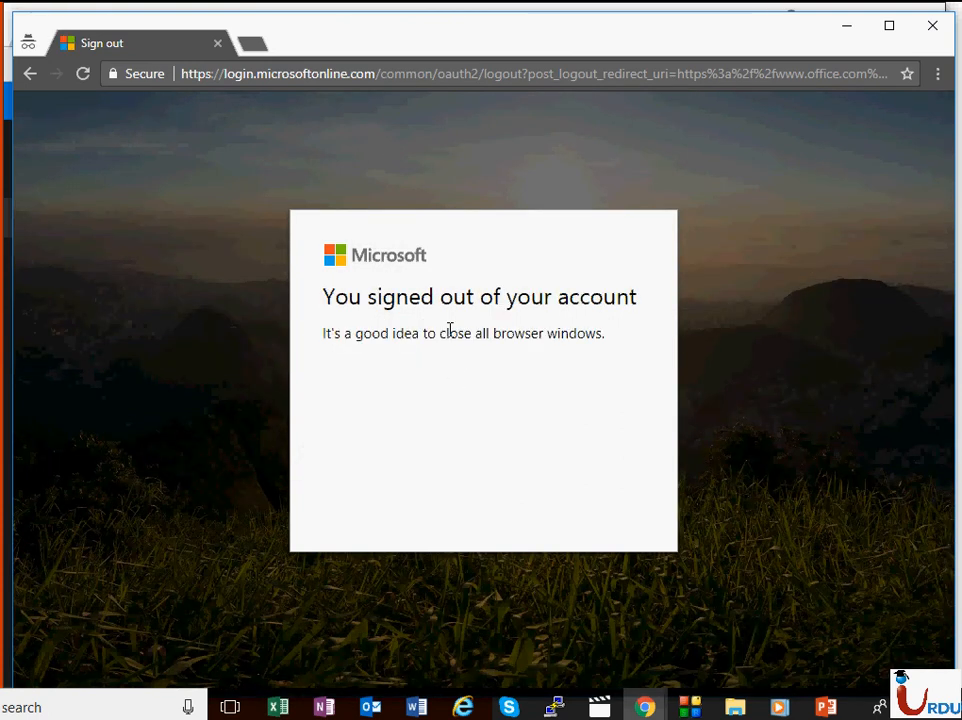
Step: Navigate the private window to portal.office.com
left_click(387, 71)
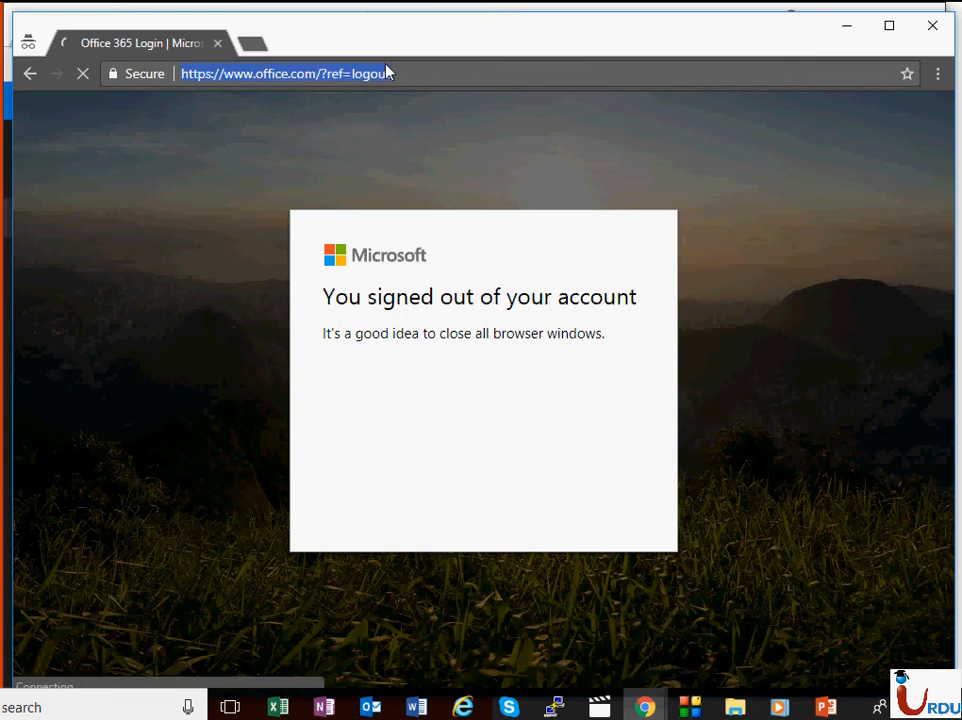
type("ww")
key("BackSpace")
key("BackSpace")
key("BackSpace")
type("portal.")
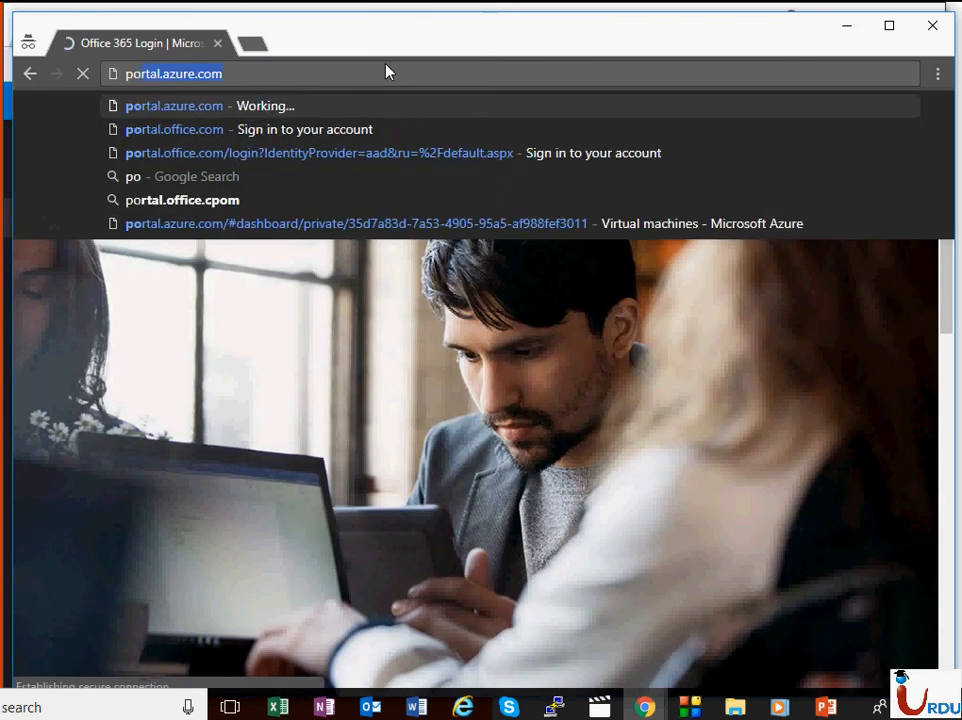
type("office.")
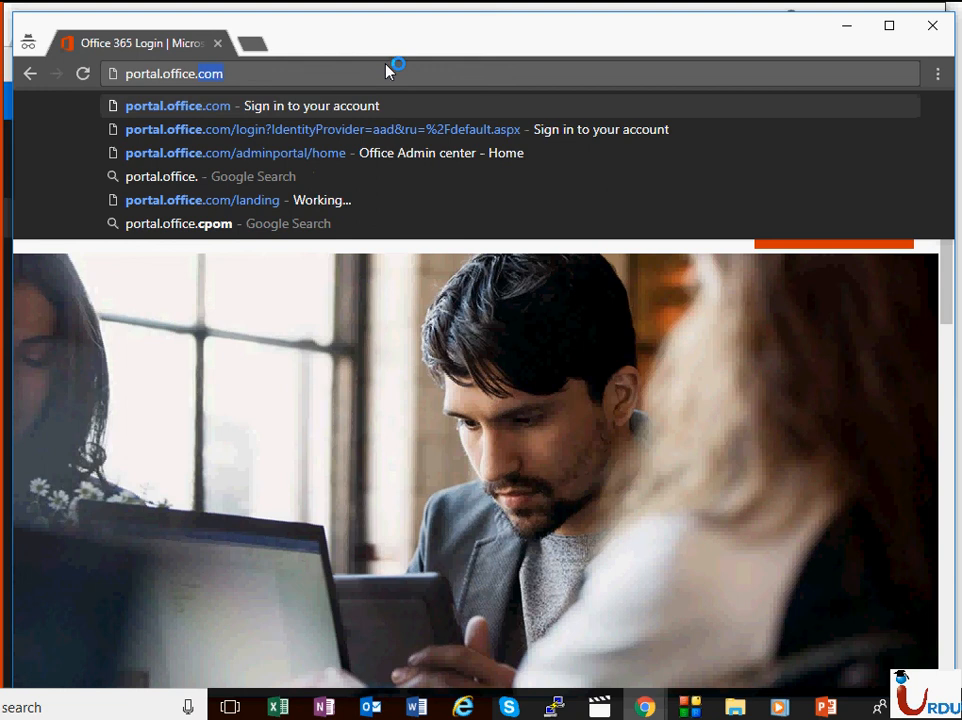
key("Return")
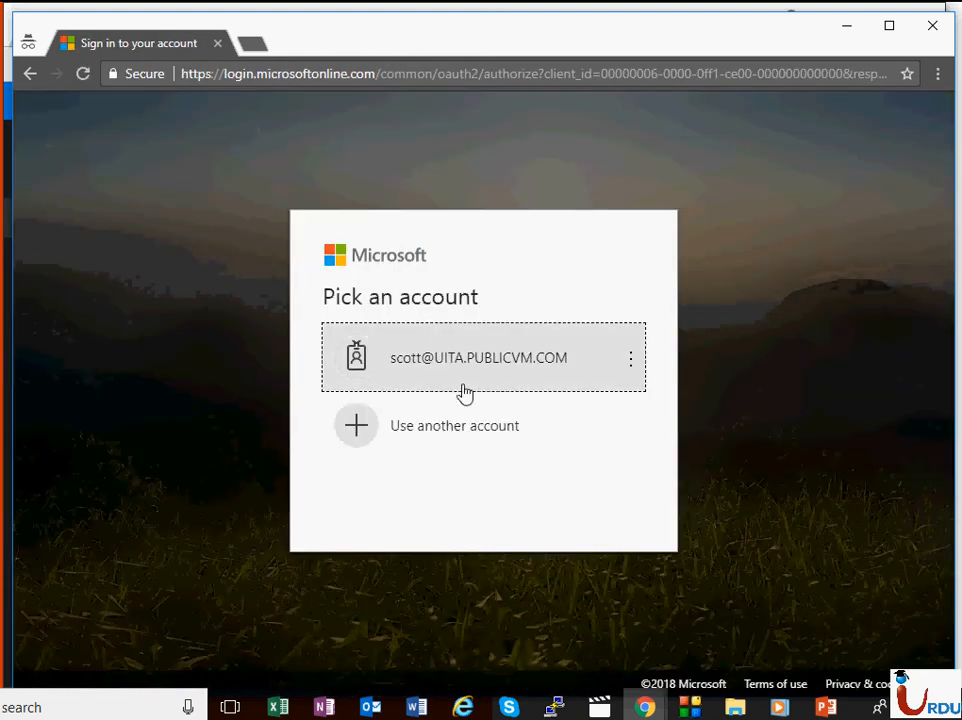
Step: Sign in with another account using the new user's email address and password
left_click(478, 410)
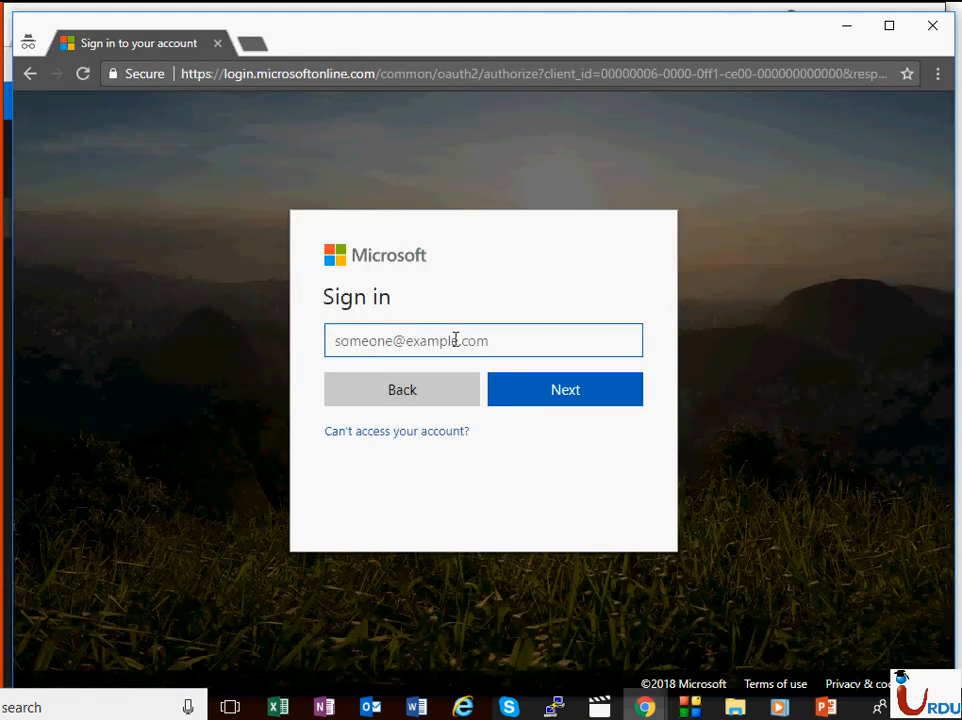
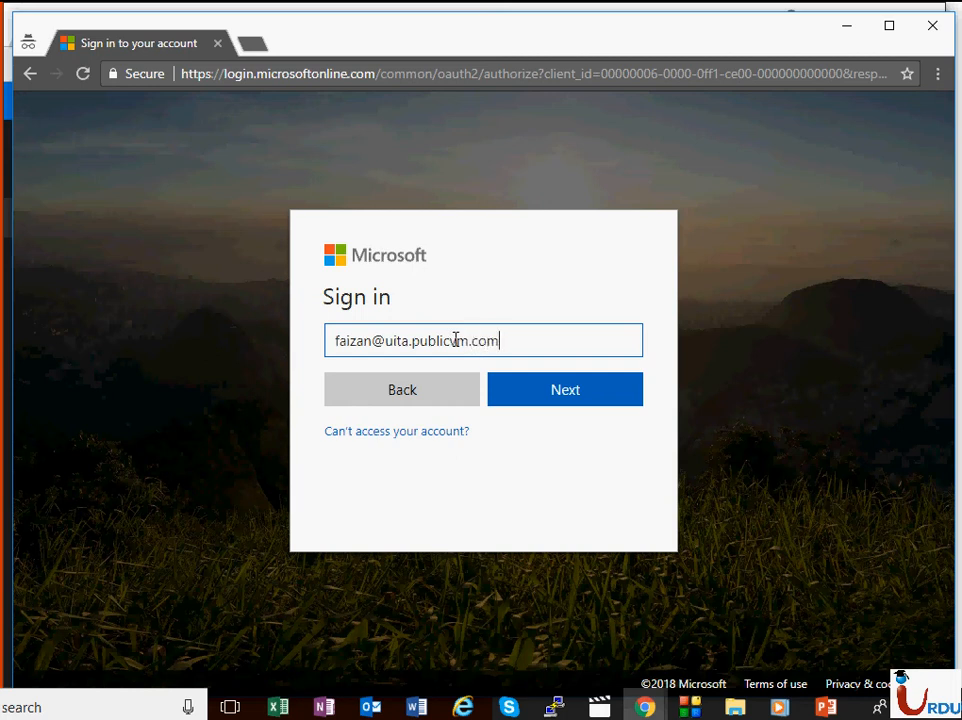
key("Return")
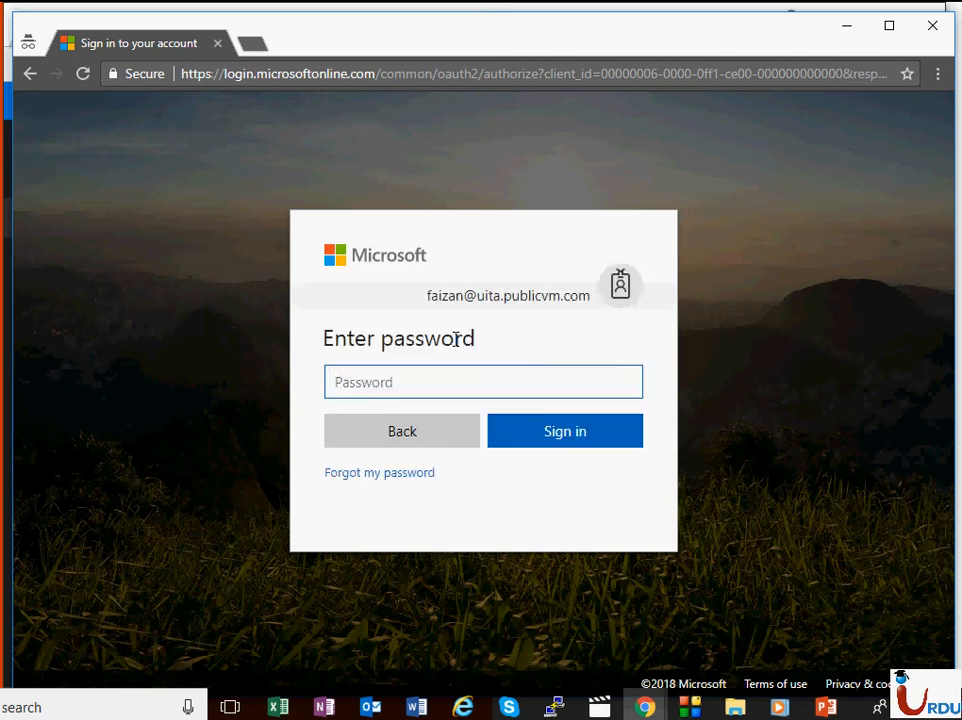
type("••••••••••")
key("Return")
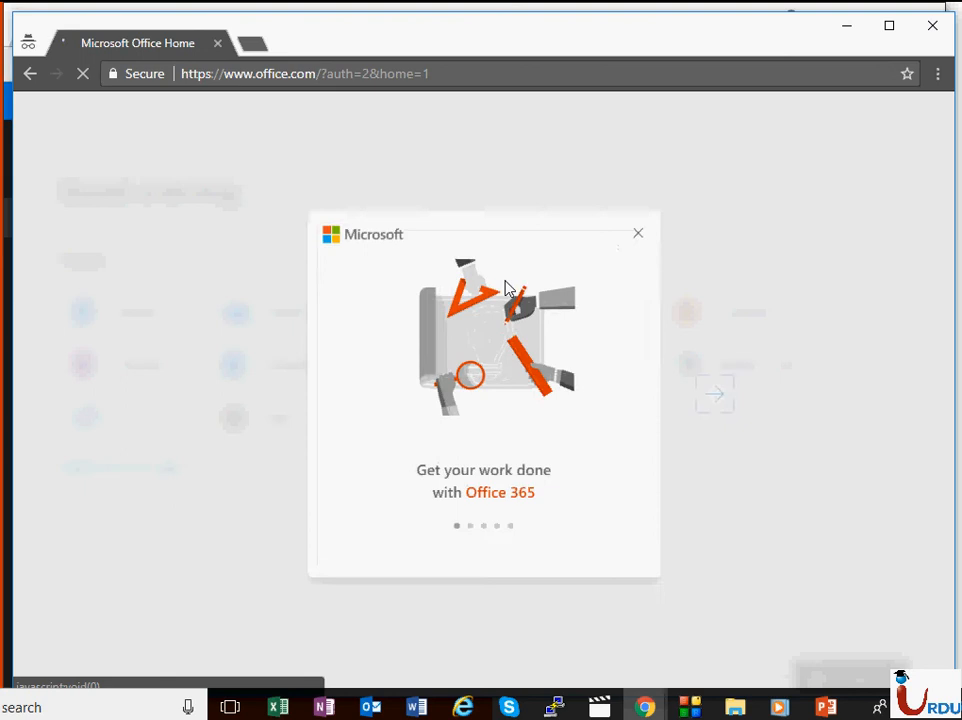
Step: Skip through and close the welcome tour, then launch the Admin center from the Admin tile
left_click(764, 398)
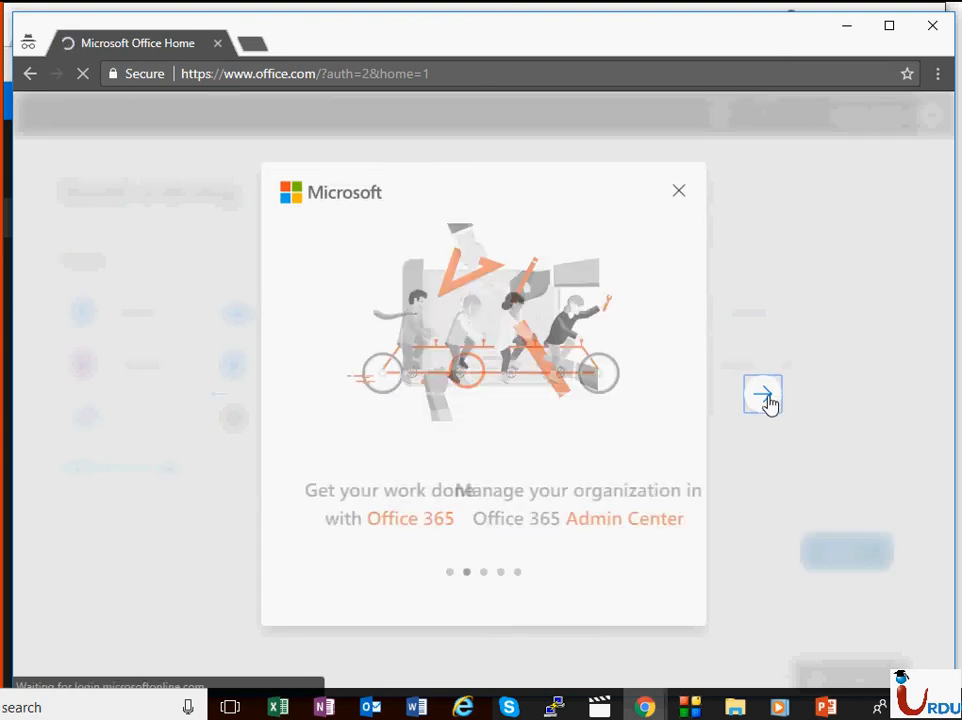
left_click(766, 398)
left_click(766, 399)
left_click(766, 399)
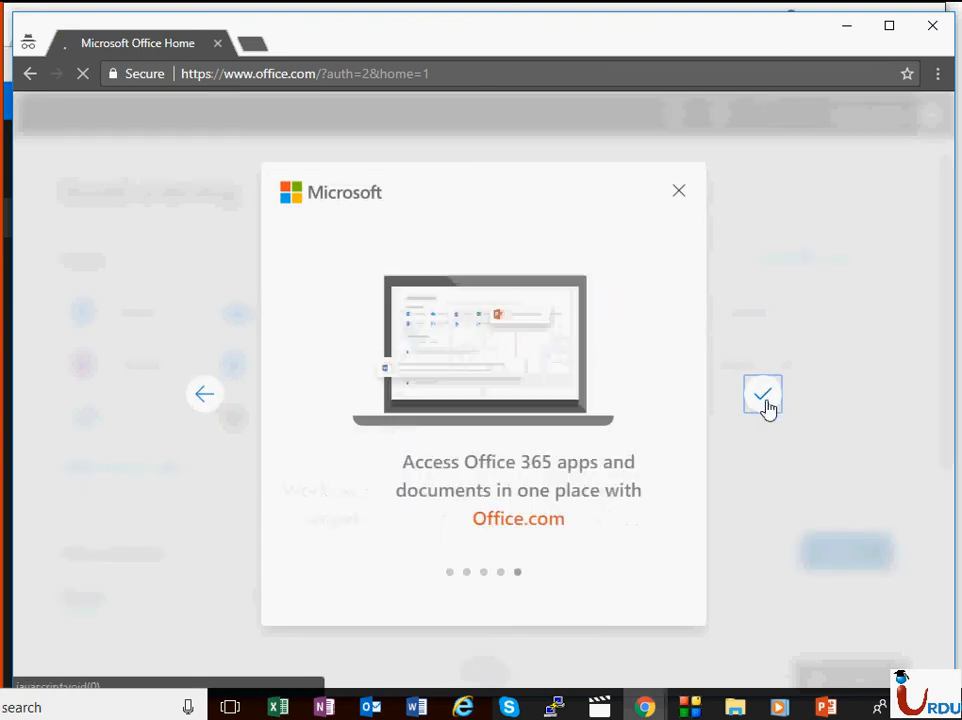
left_click(681, 193)
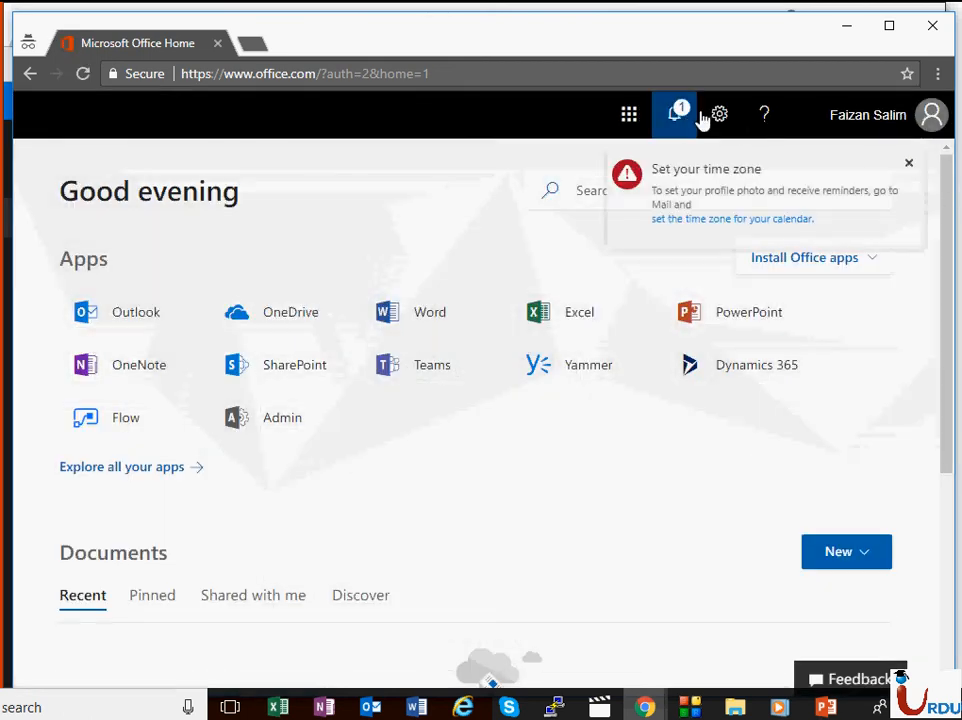
left_click(300, 450)
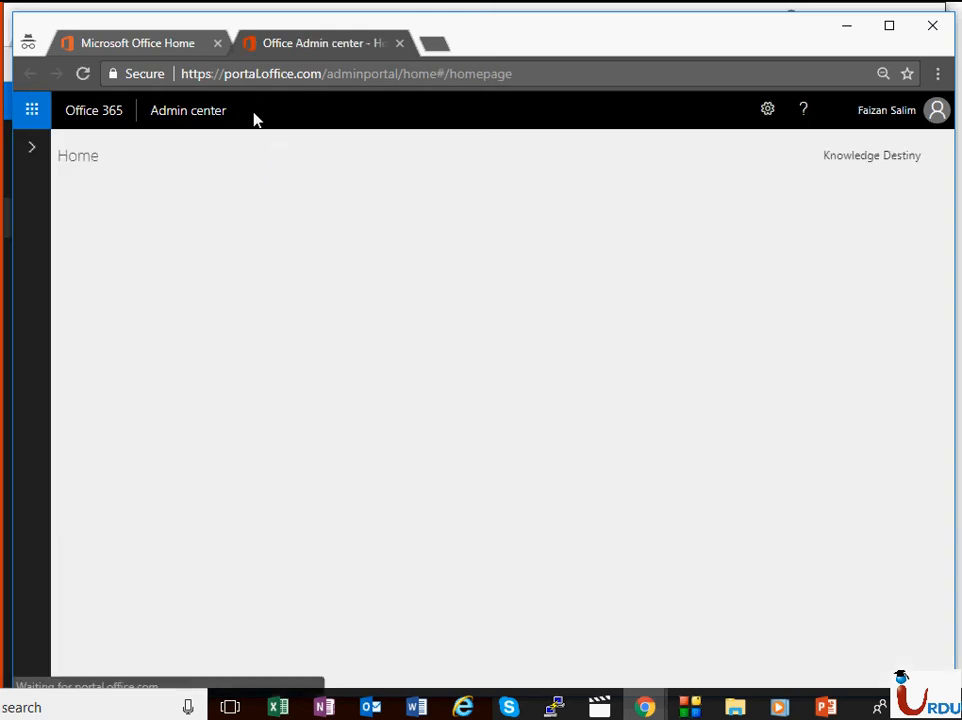
Step: Open the Active users list in the new user's Admin center
mouse_move(26, 340)
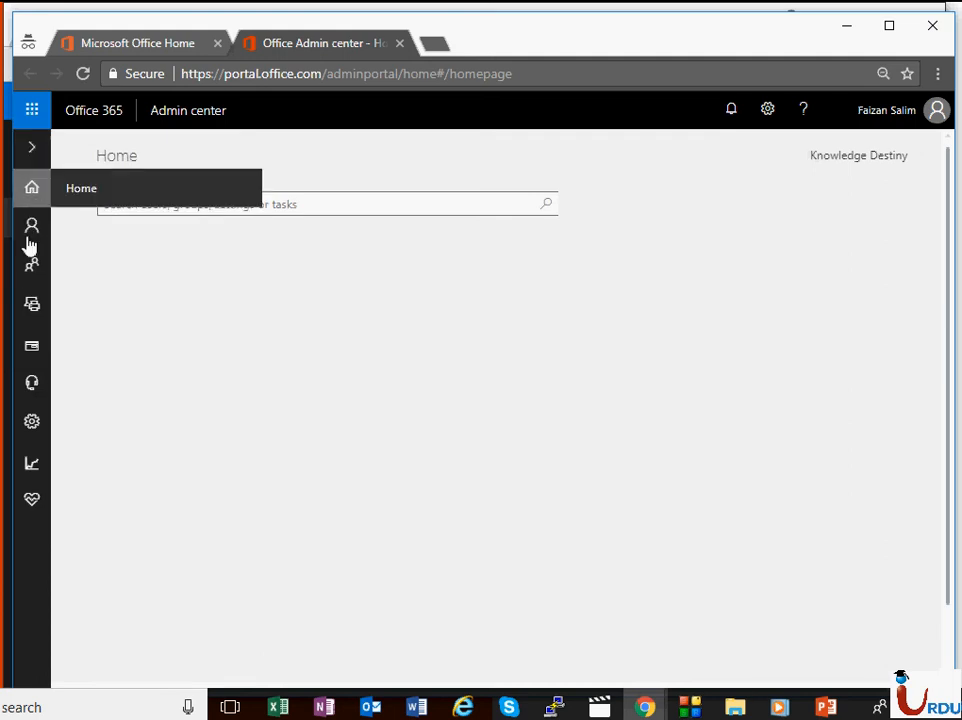
left_click(86, 265)
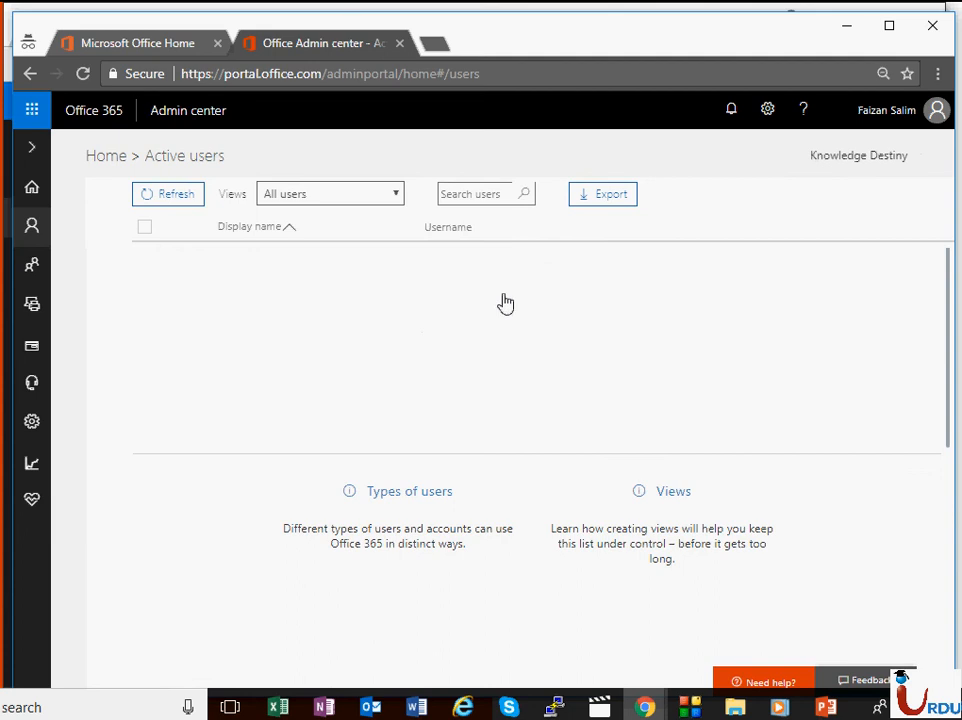
triple_click(114, 205)
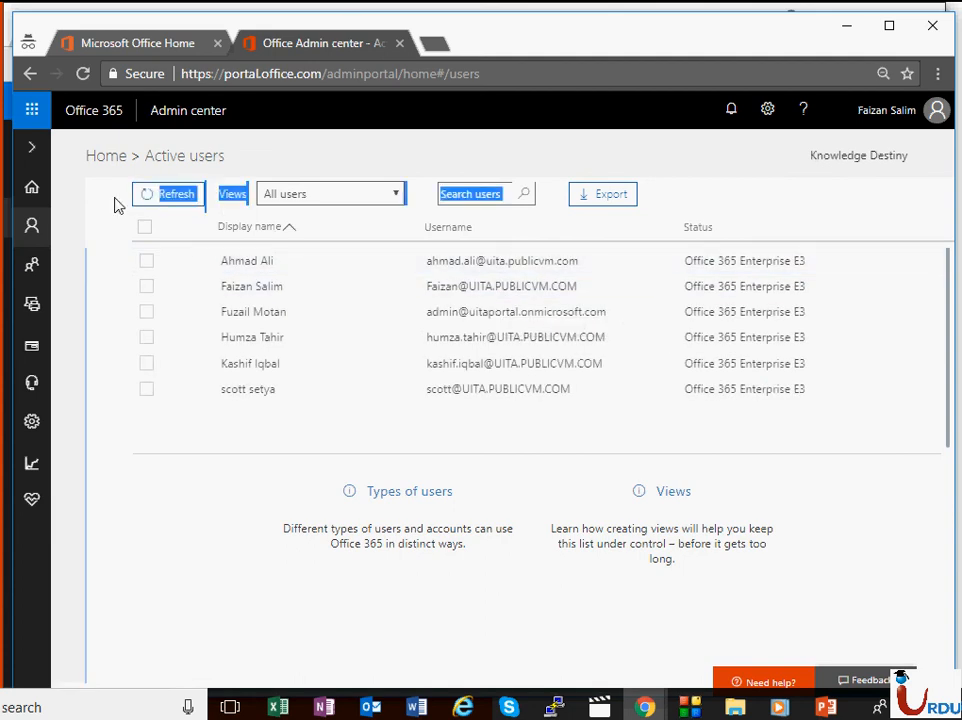
left_click(710, 178)
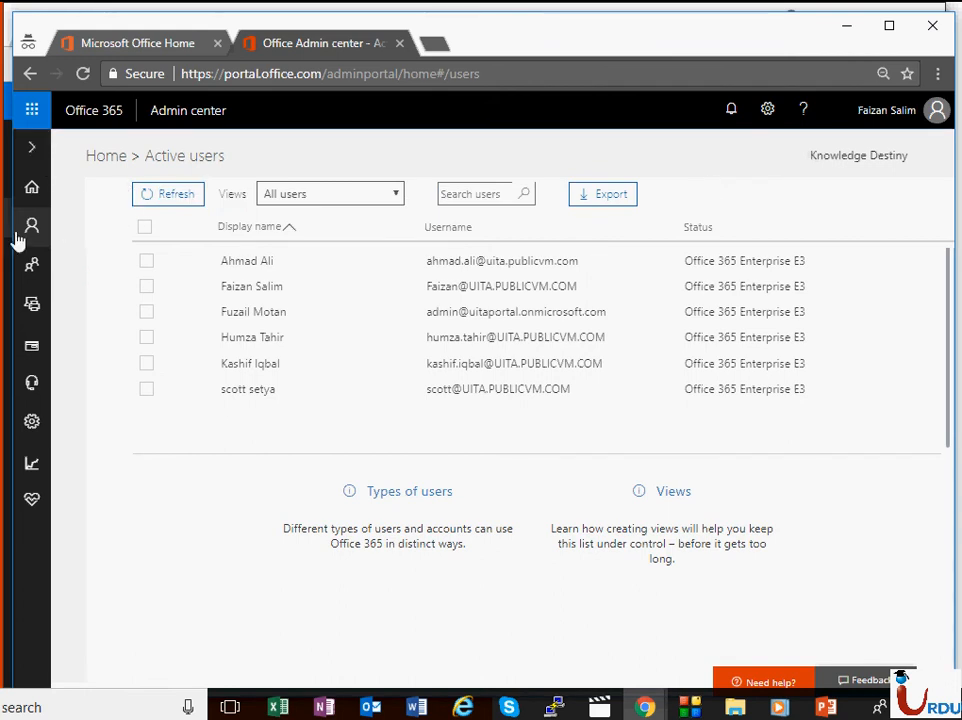
Step: Open the Groups page listing the single UITA Office 365 group
mouse_move(36, 268)
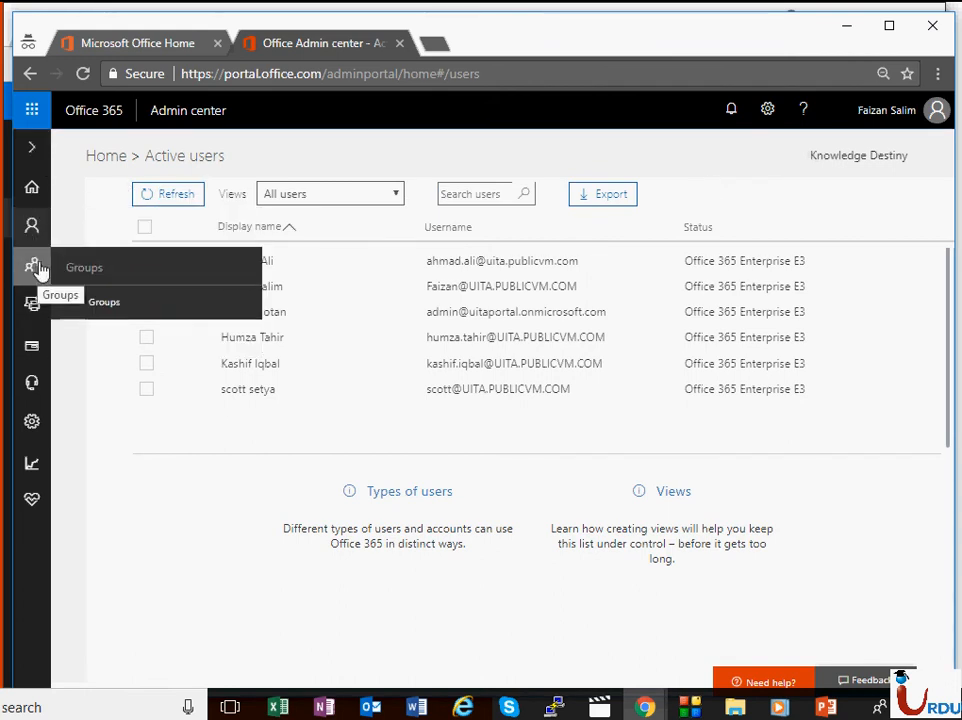
left_click(104, 302)
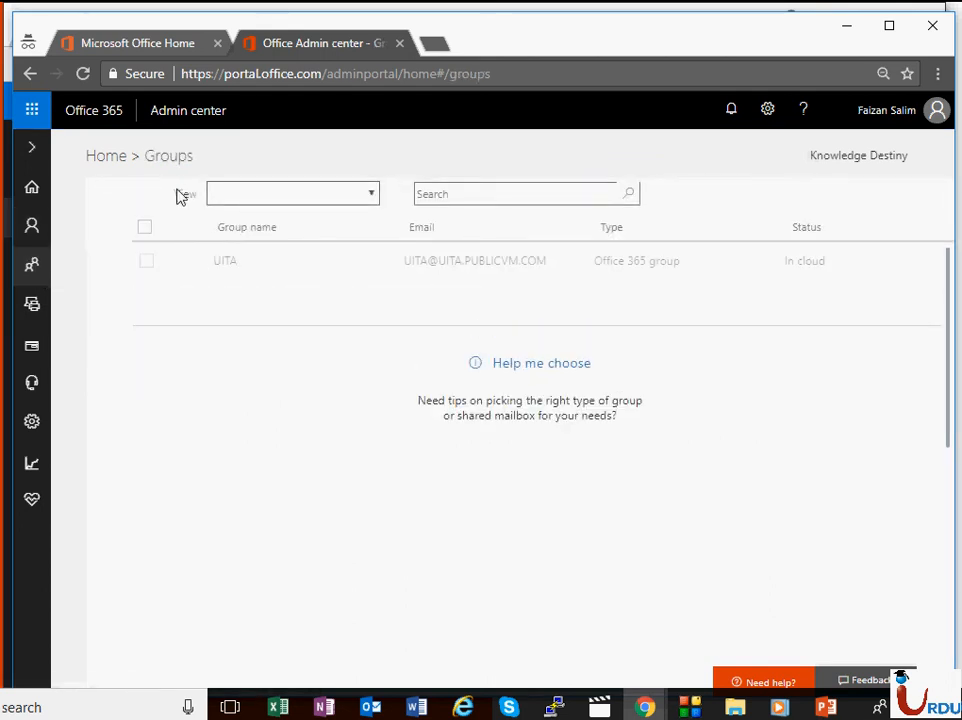
triple_click(154, 188)
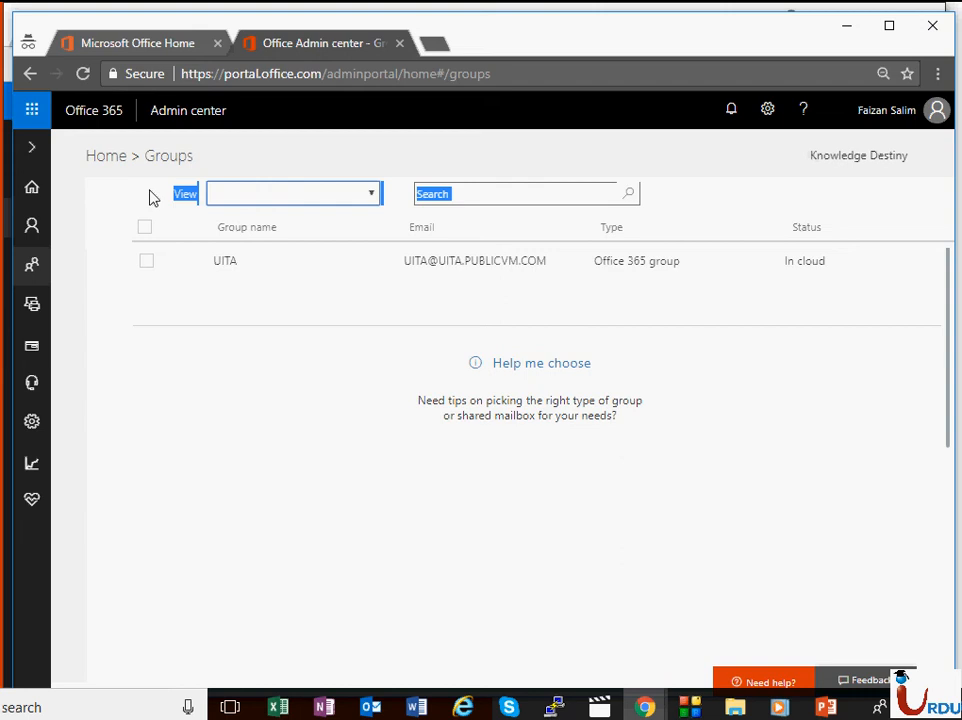
mouse_move(38, 390)
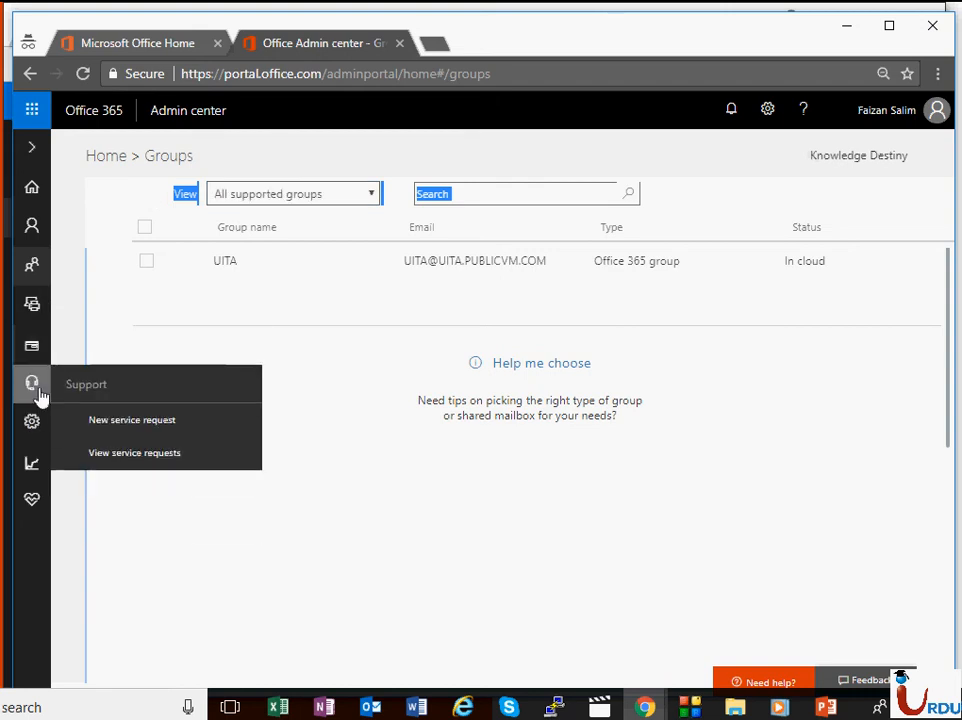
mouse_move(30, 428)
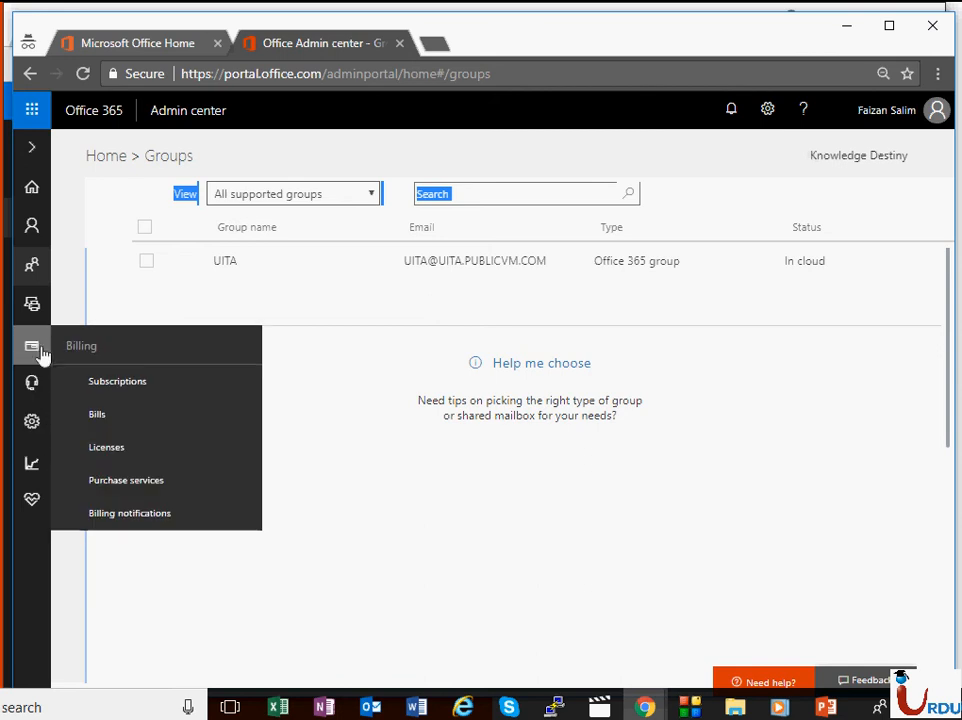
mouse_move(35, 264)
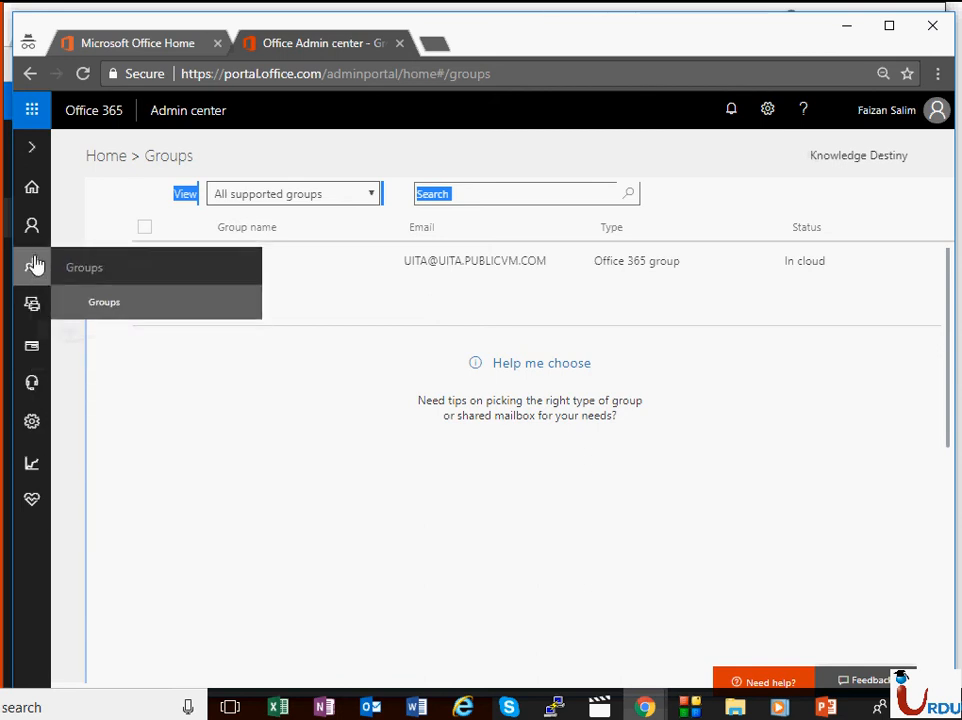
mouse_move(31, 507)
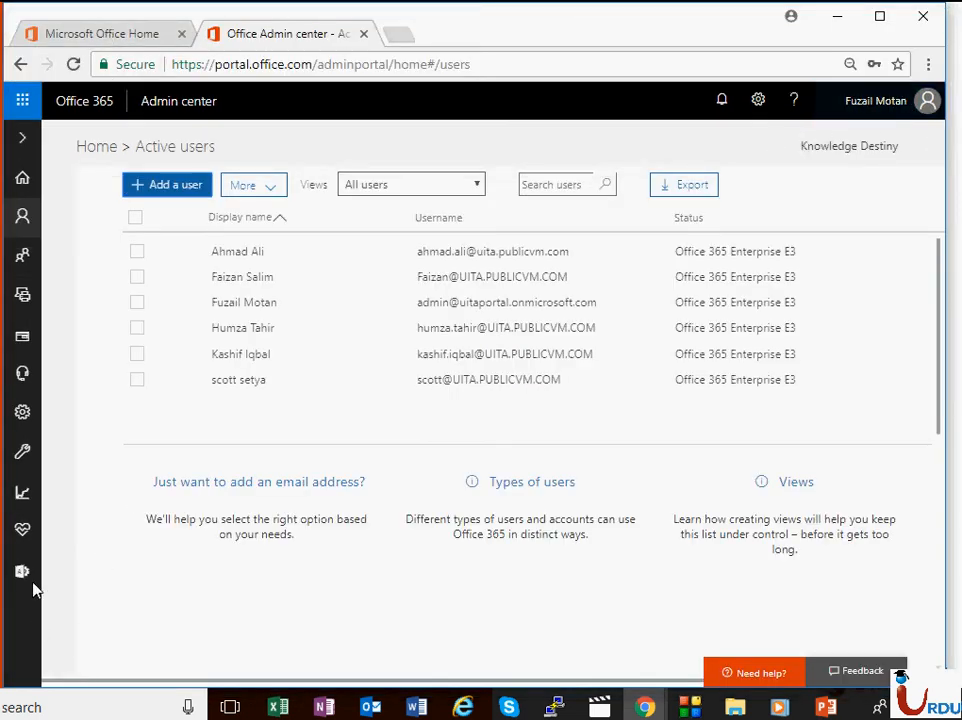
Step: Bring the second Admin center window, showing the Groups page with the UITA group, to the front
mouse_move(27, 588)
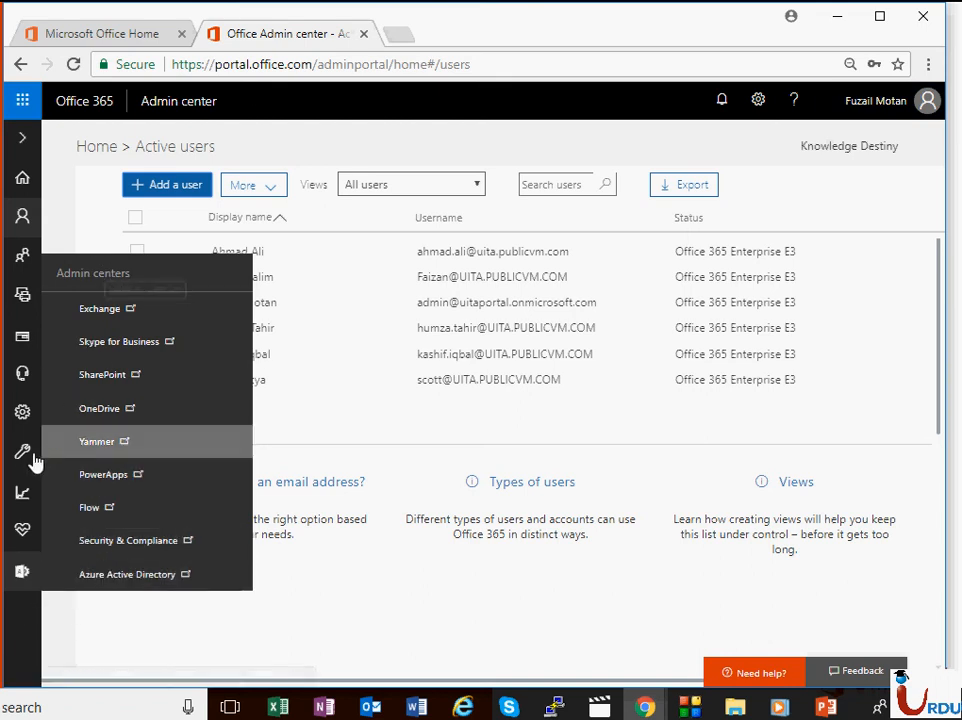
mouse_move(26, 463)
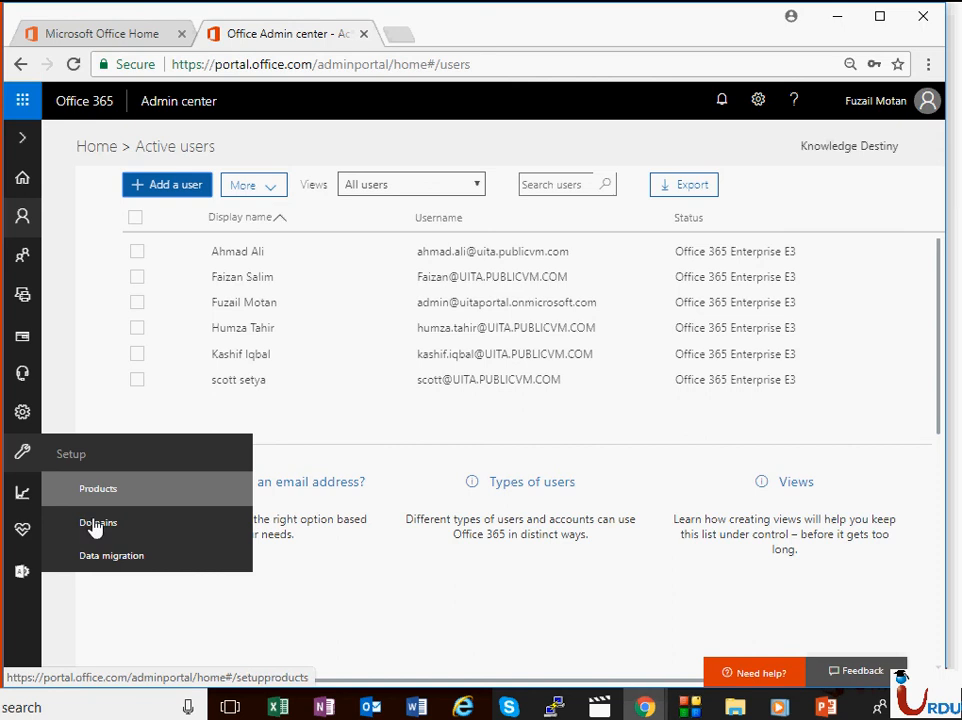
mouse_move(645, 707)
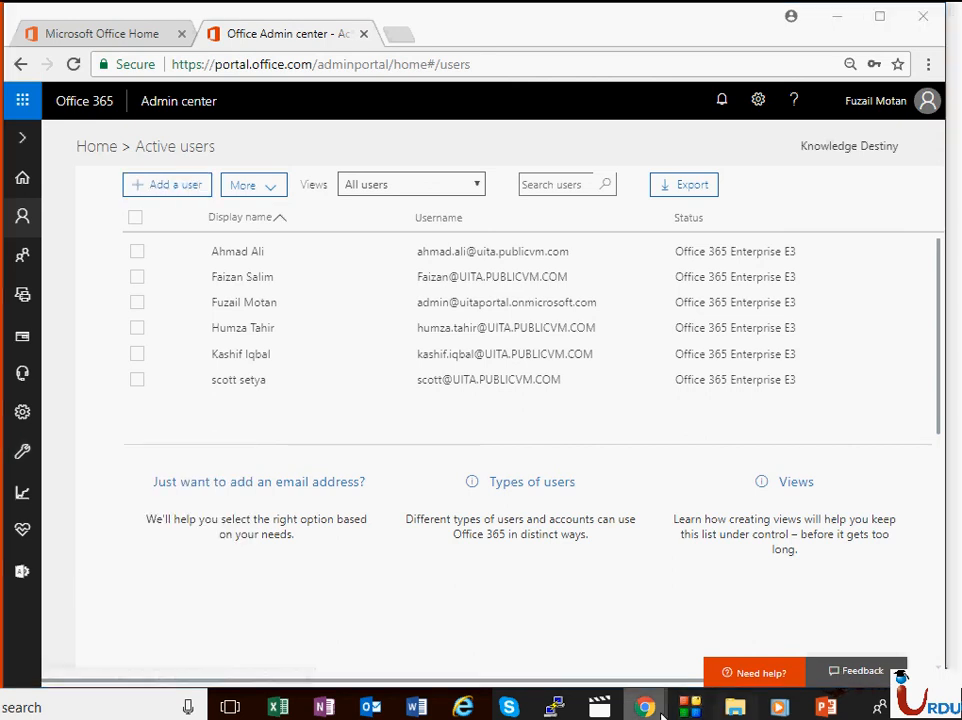
left_click(703, 677)
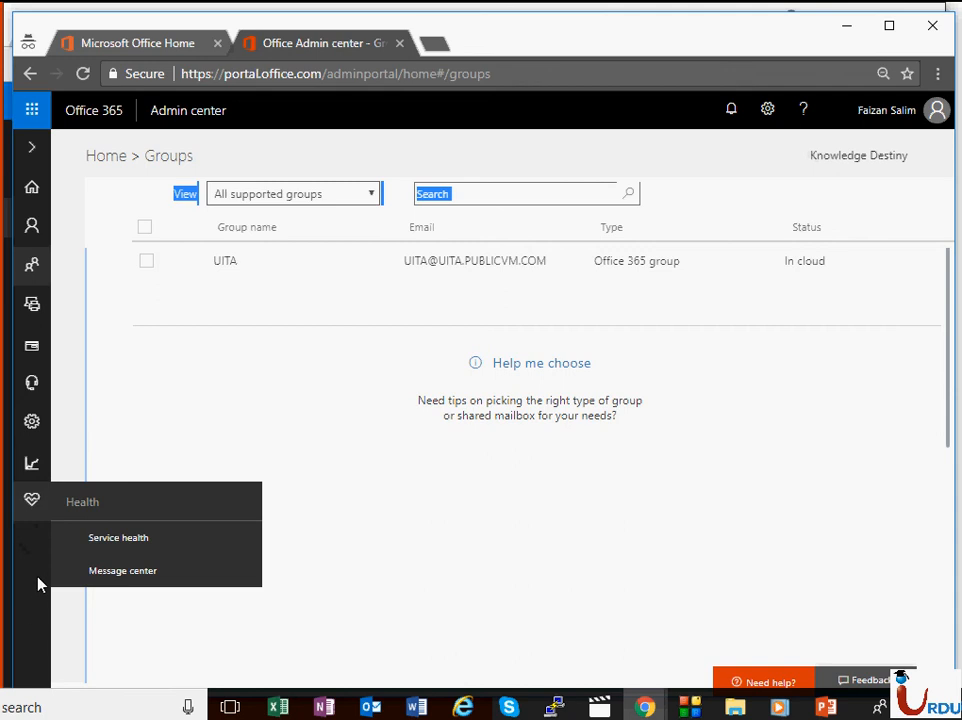
mouse_move(38, 426)
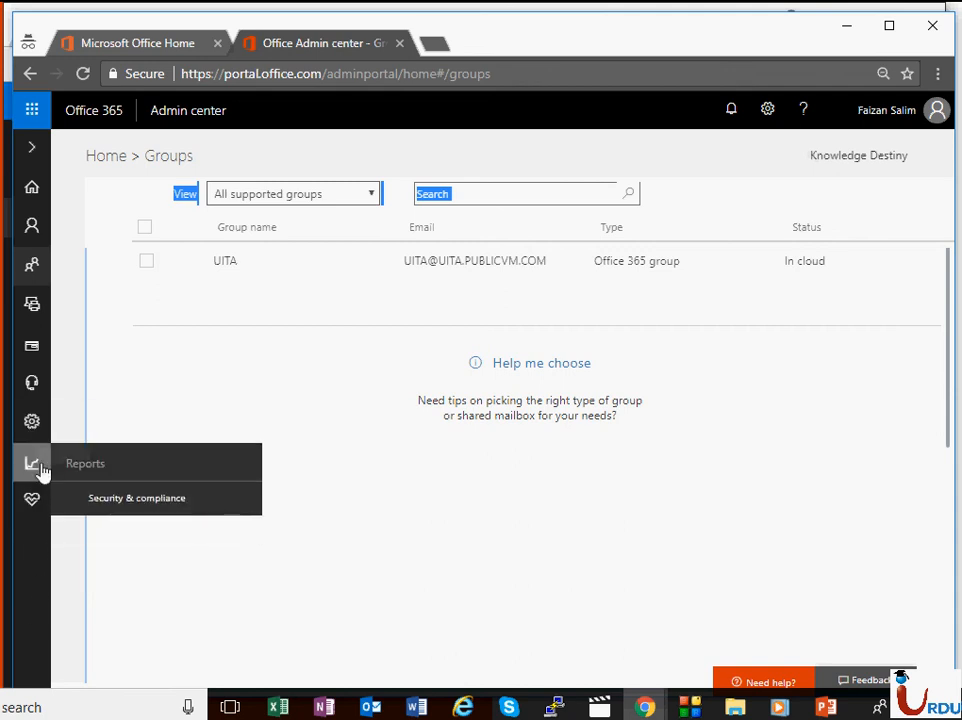
mouse_move(33, 374)
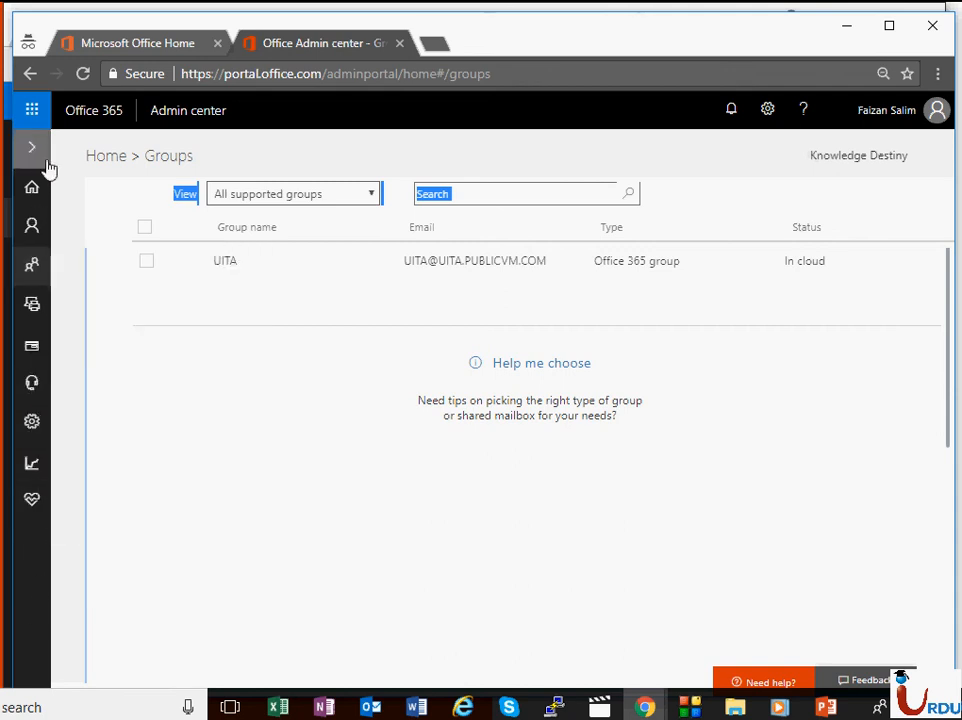
mouse_move(35, 492)
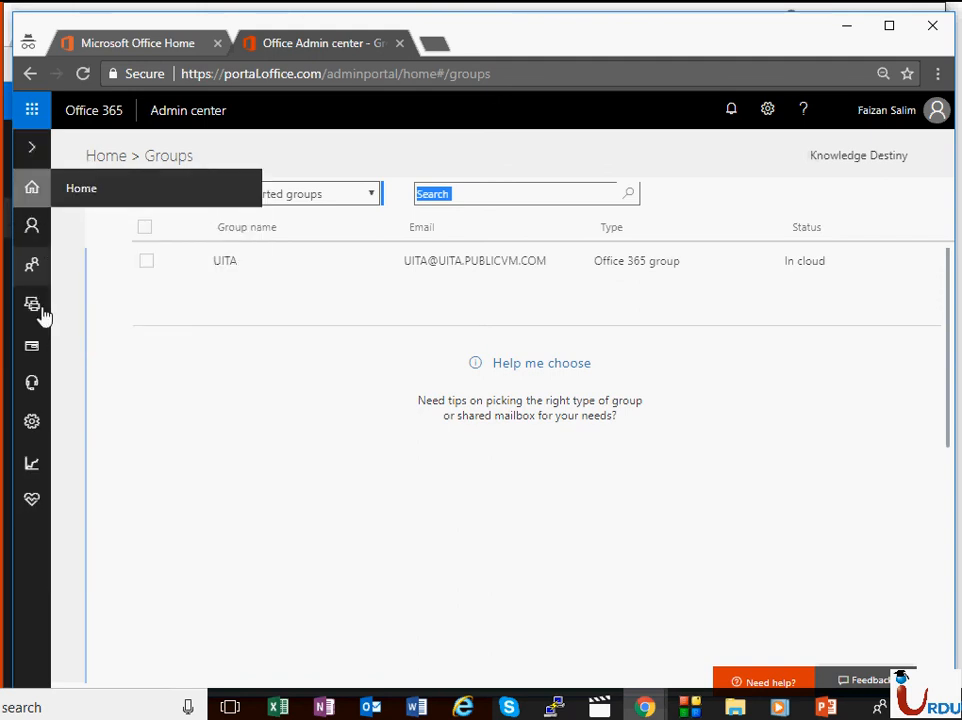
mouse_move(40, 532)
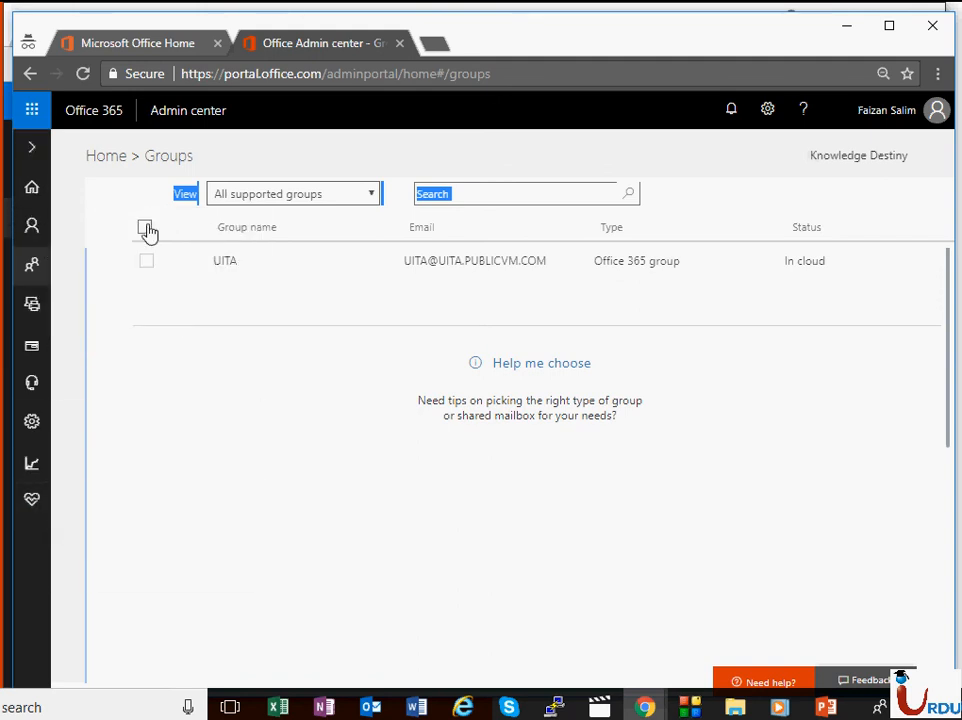
mouse_move(37, 222)
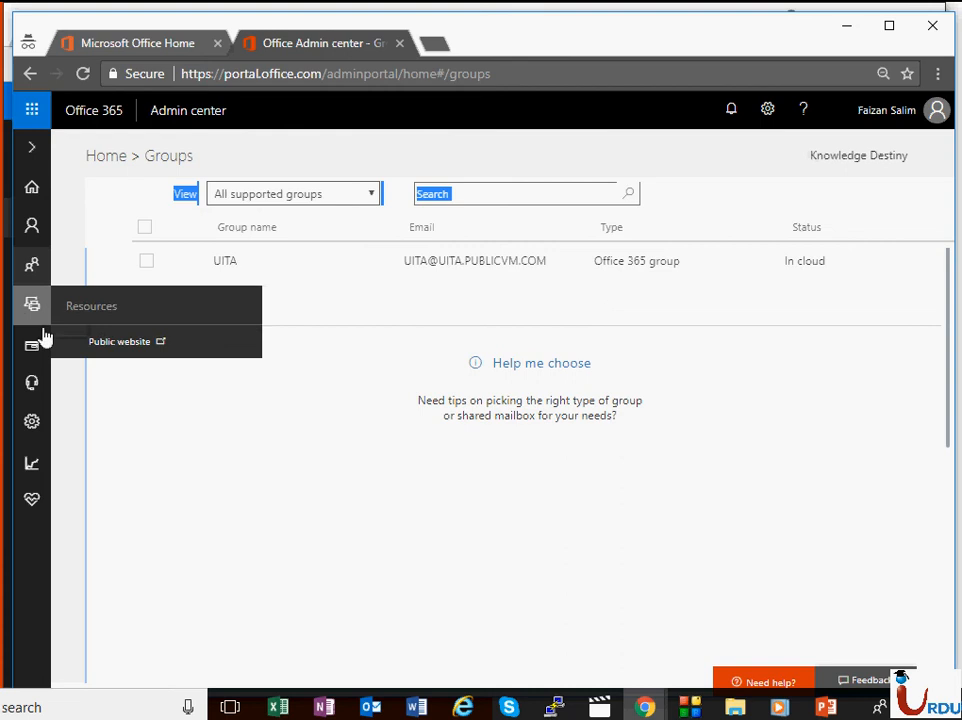
mouse_move(43, 344)
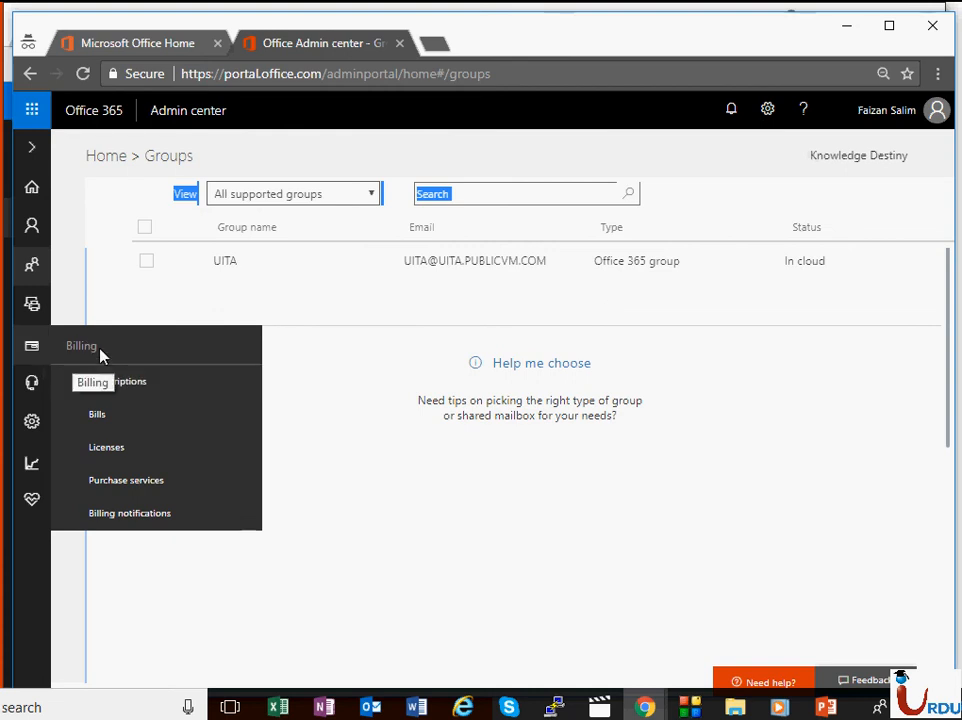
Step: View the E3 trial subscription, then open Bills, which shows no charges this month
left_click(112, 379)
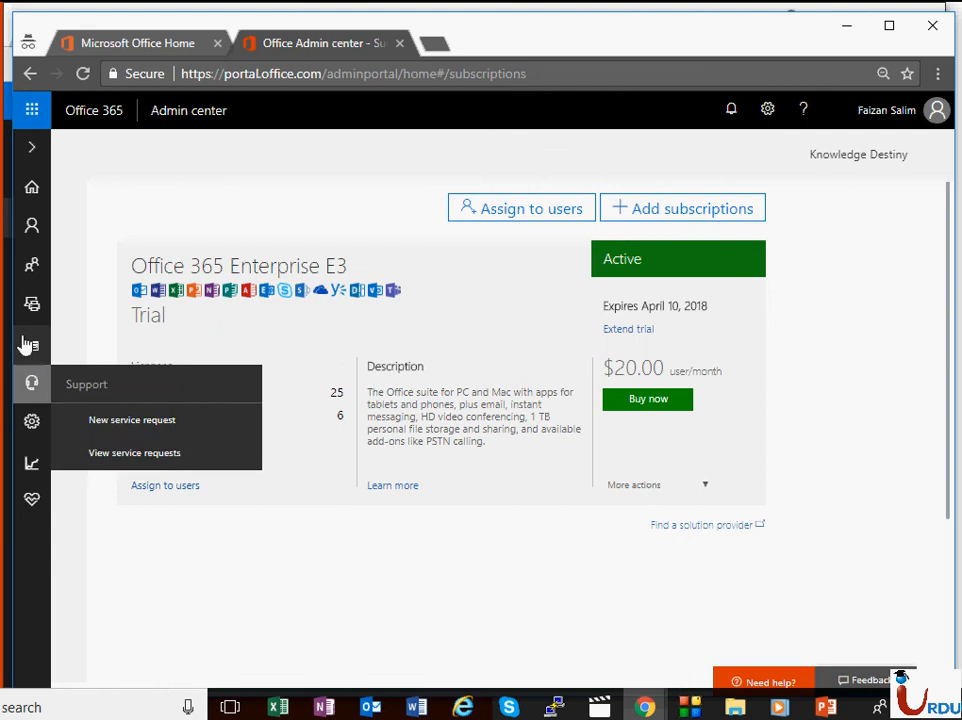
mouse_move(32, 350)
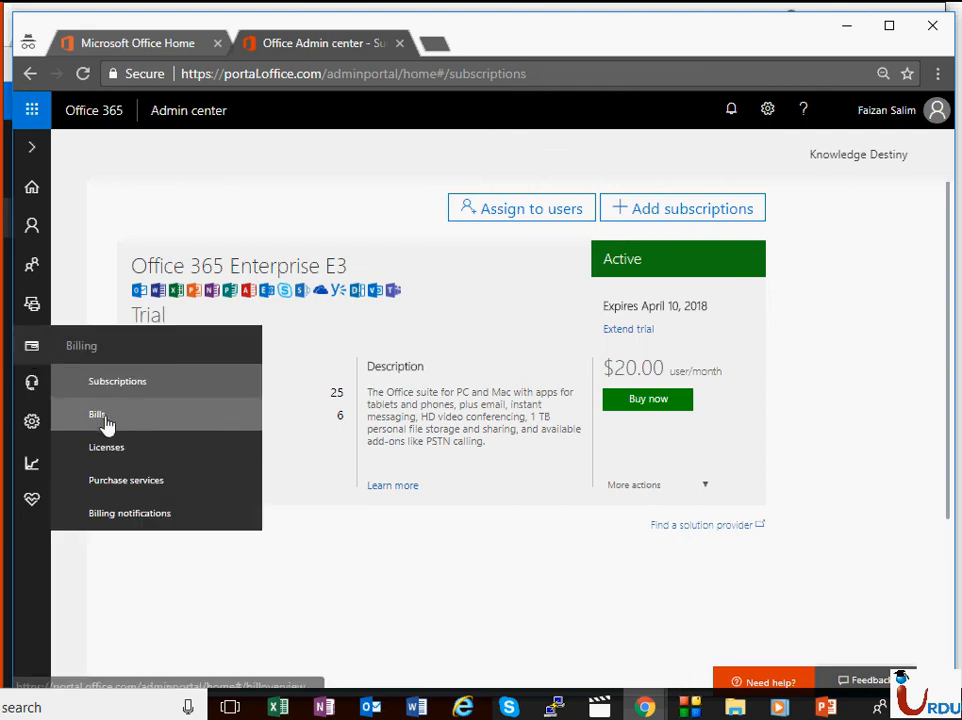
left_click(99, 416)
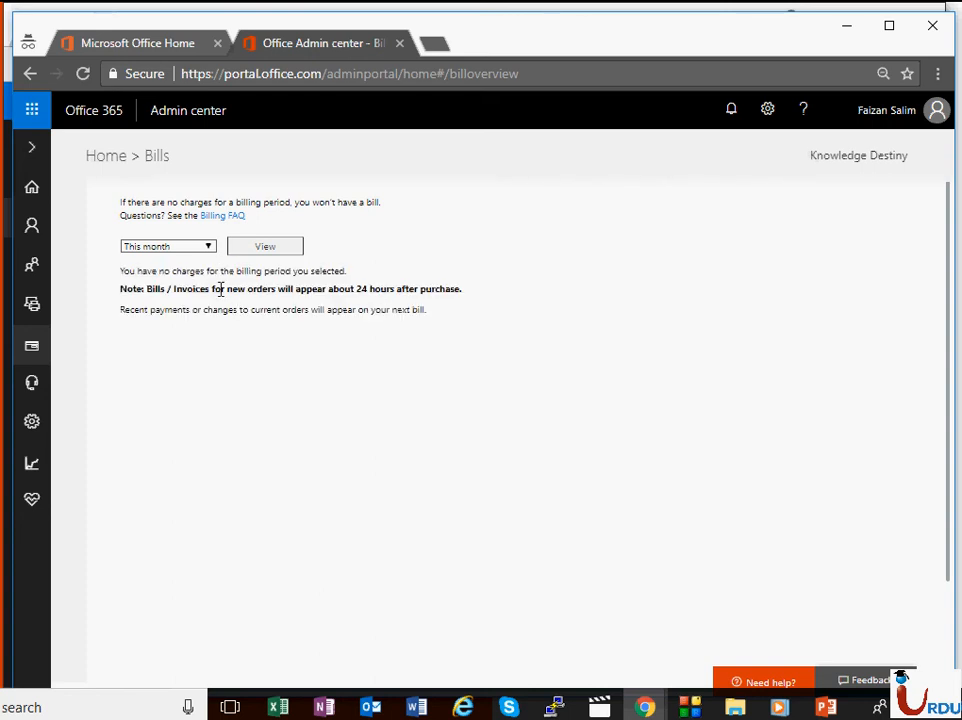
left_click(264, 247)
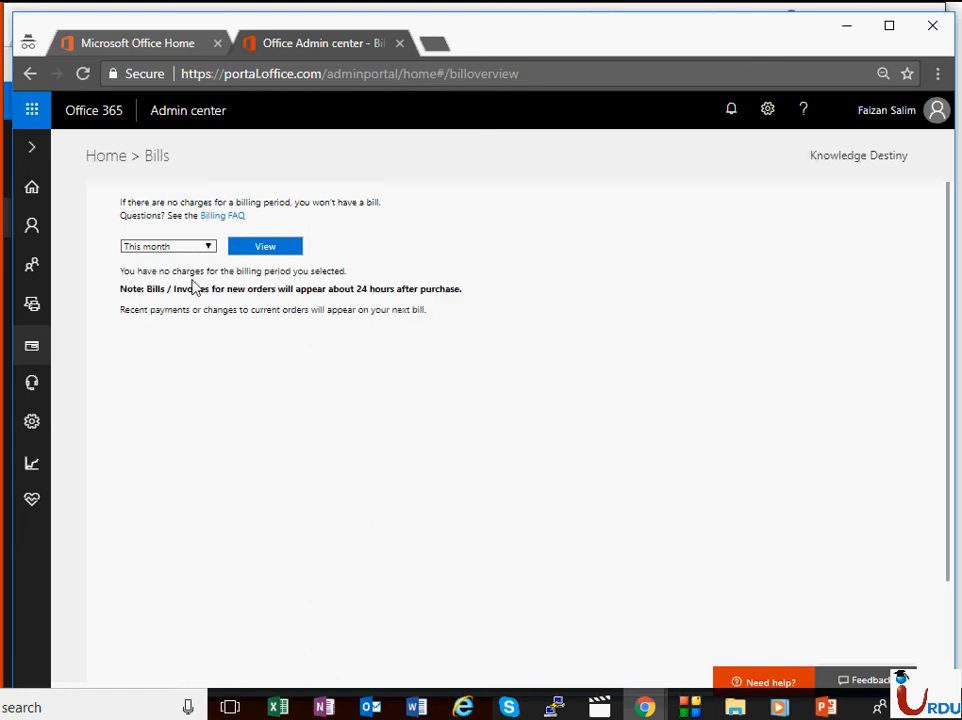
left_click_drag(121, 270, 320, 271)
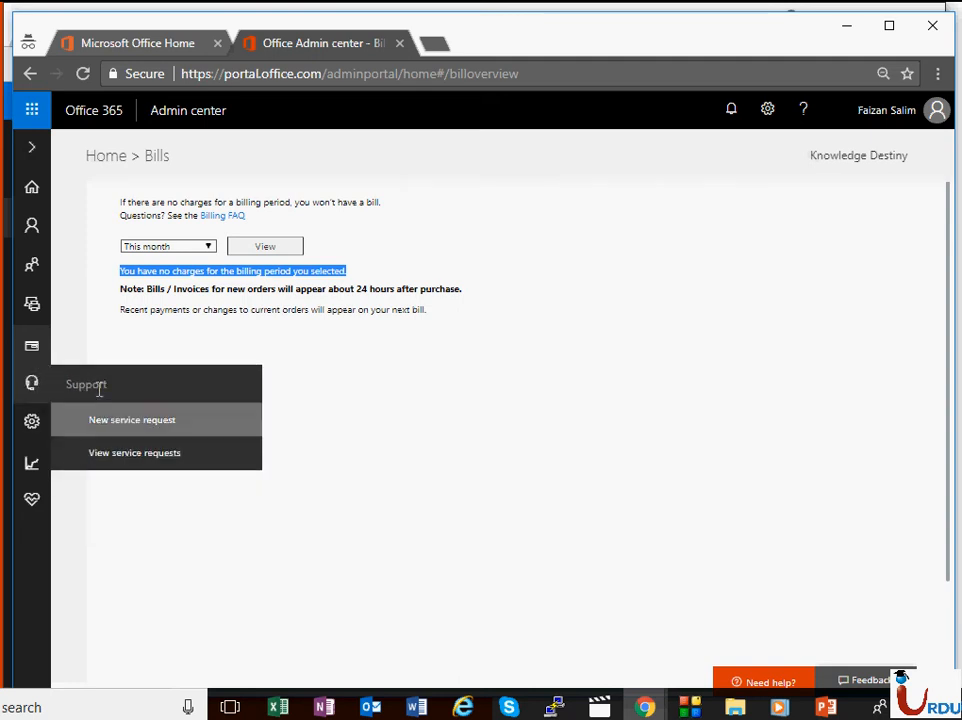
Step: Browse the Purchase services catalog of Enterprise E3, ProPlus and Enterprise E5 plans
mouse_move(16, 352)
left_click(105, 448)
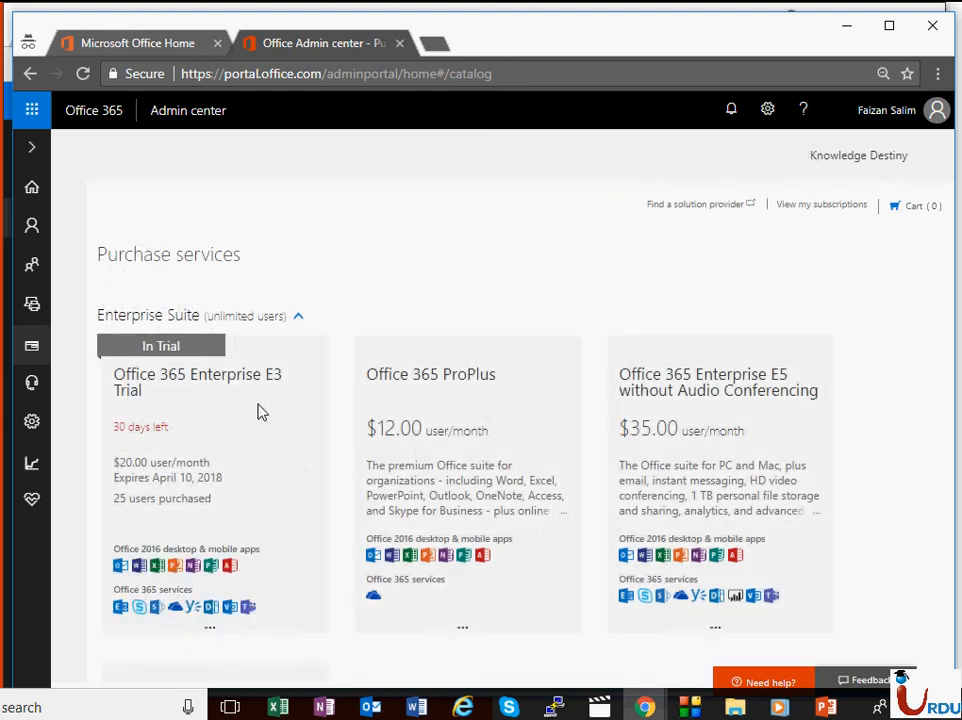
scroll(253, 311, "down", 3)
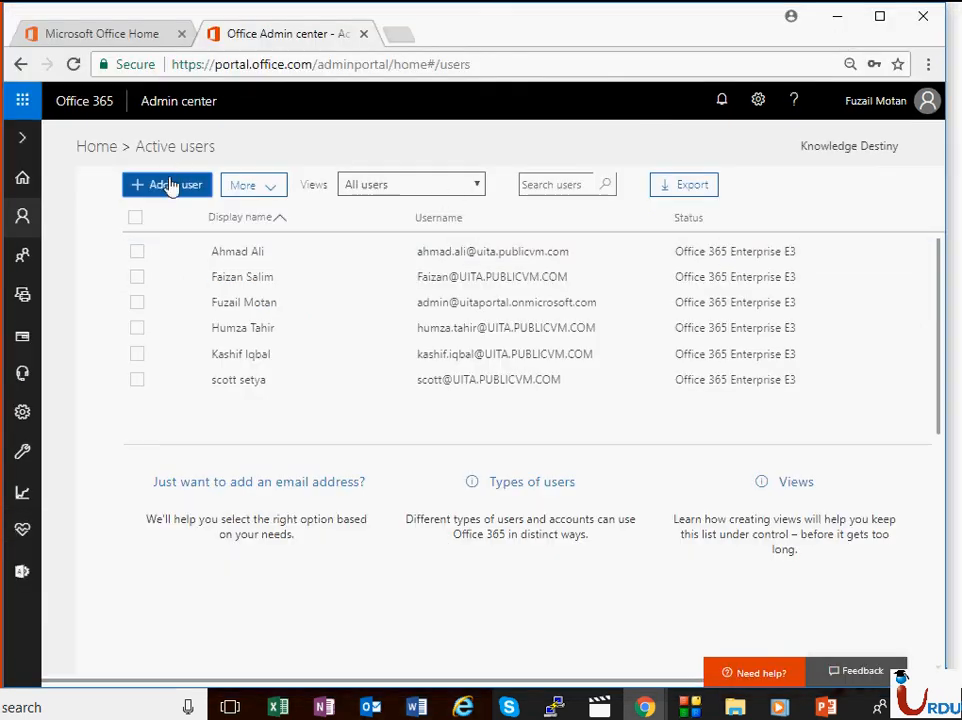
Step: Start a new user, entering first name, last name and username, and expand contact information
left_click(171, 187)
left_click(412, 226)
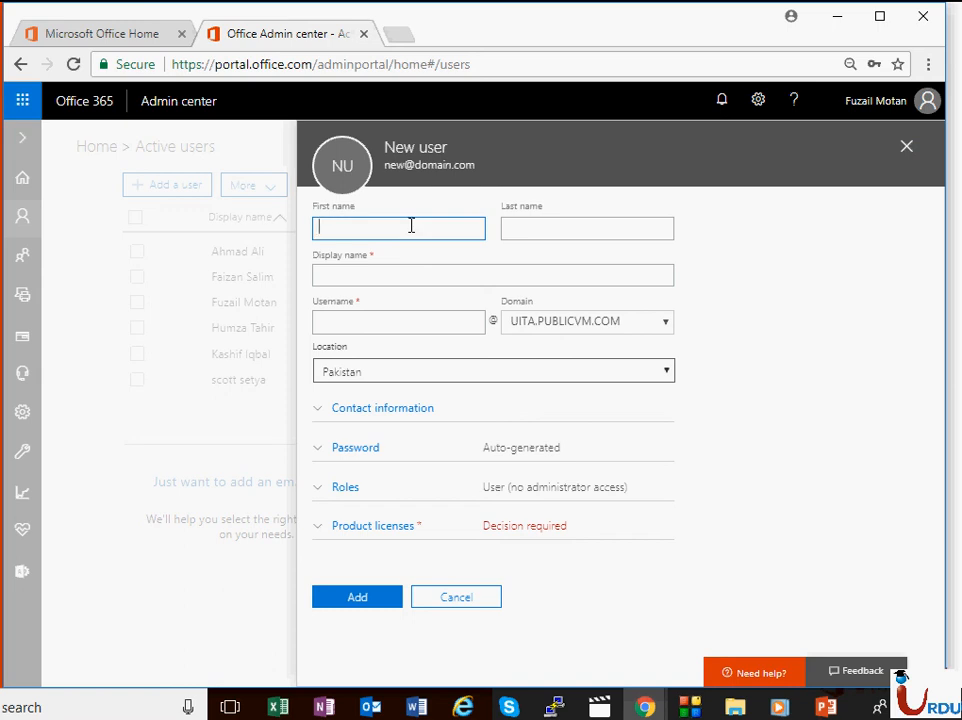
type("A")
key("Tab")
type("Al")
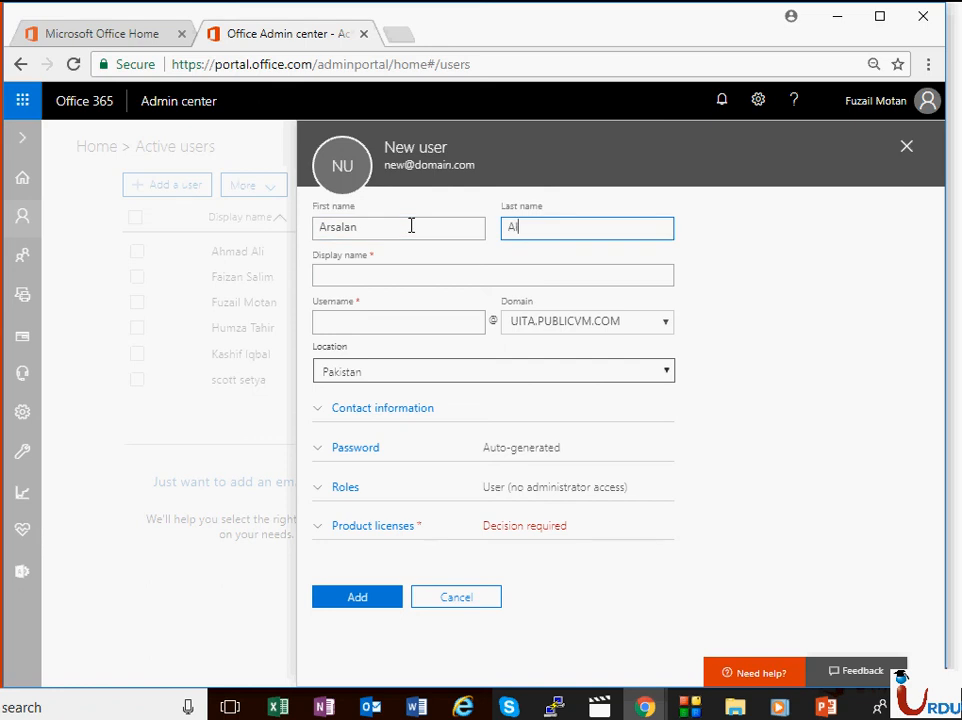
type("i")
key("Tab")
key("Tab")
type("Ars")
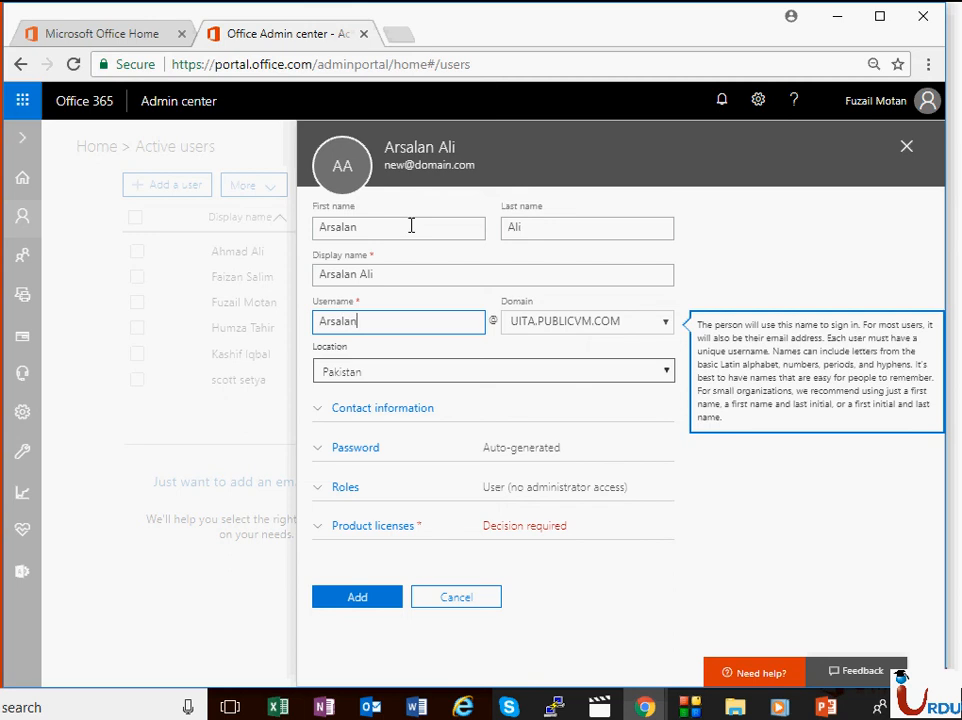
left_click(365, 410)
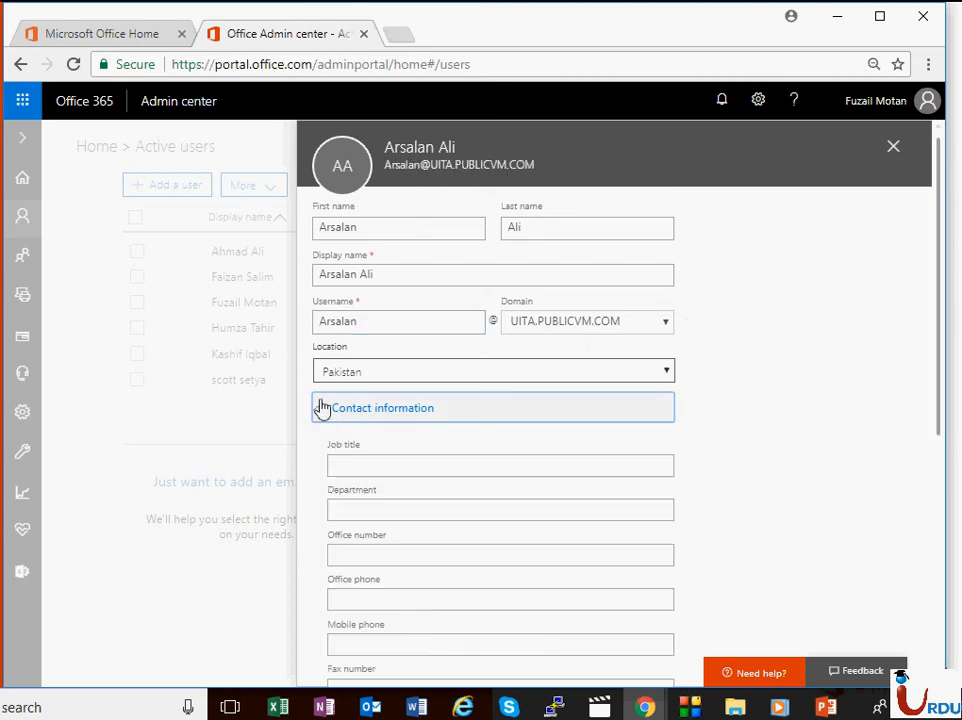
Step: Give the new user a manually set password, without forcing a change at first sign-in
left_click(322, 408)
left_click(428, 450)
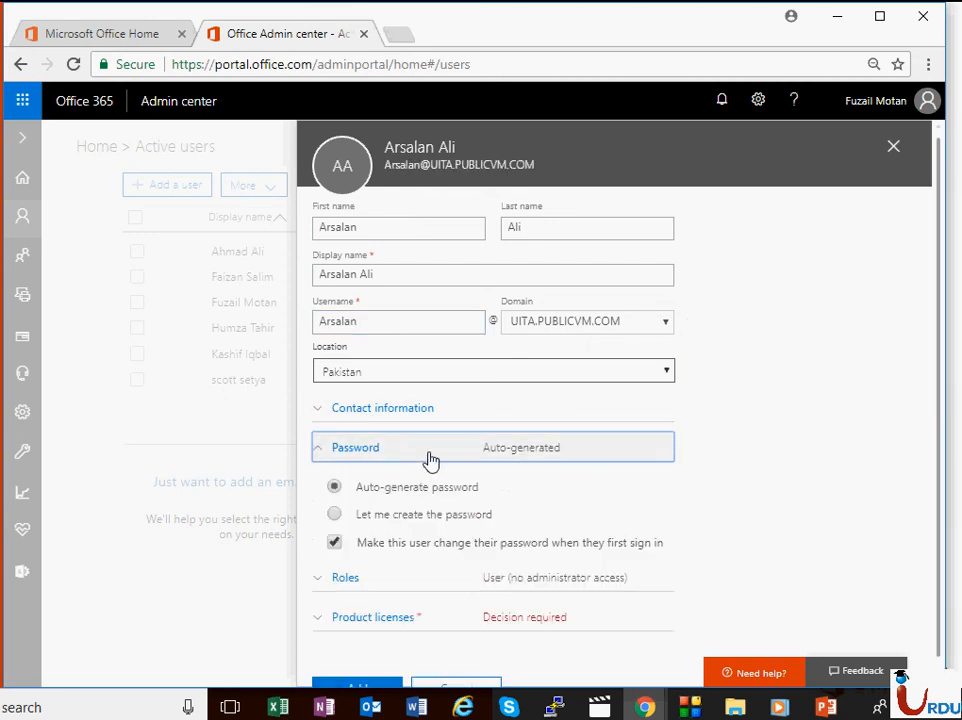
left_click(334, 542)
left_click(334, 514)
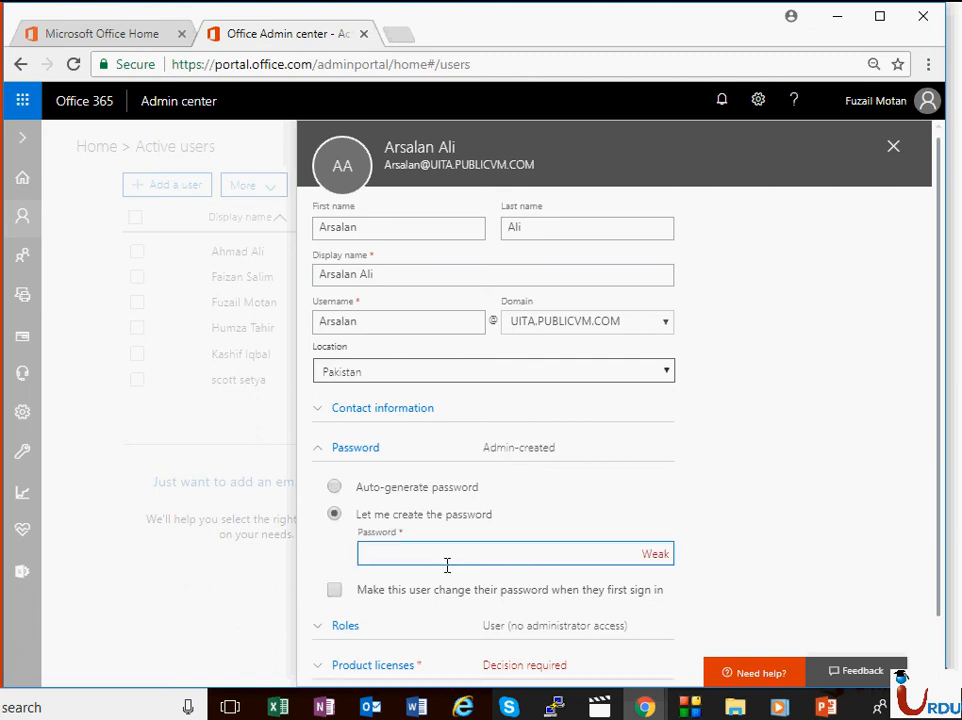
left_click(444, 556)
type("Pa")
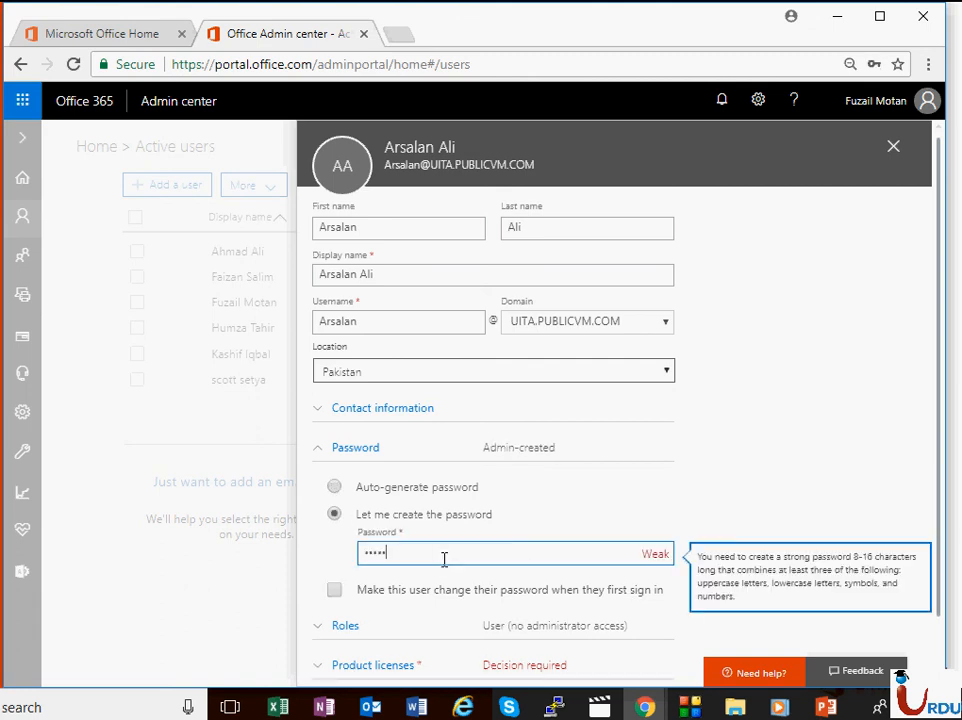
type("•••••••")
scroll(625, 462, "down", 1)
Step: Make the new user a customized administrator with the Exchange administrator role
left_click(384, 565)
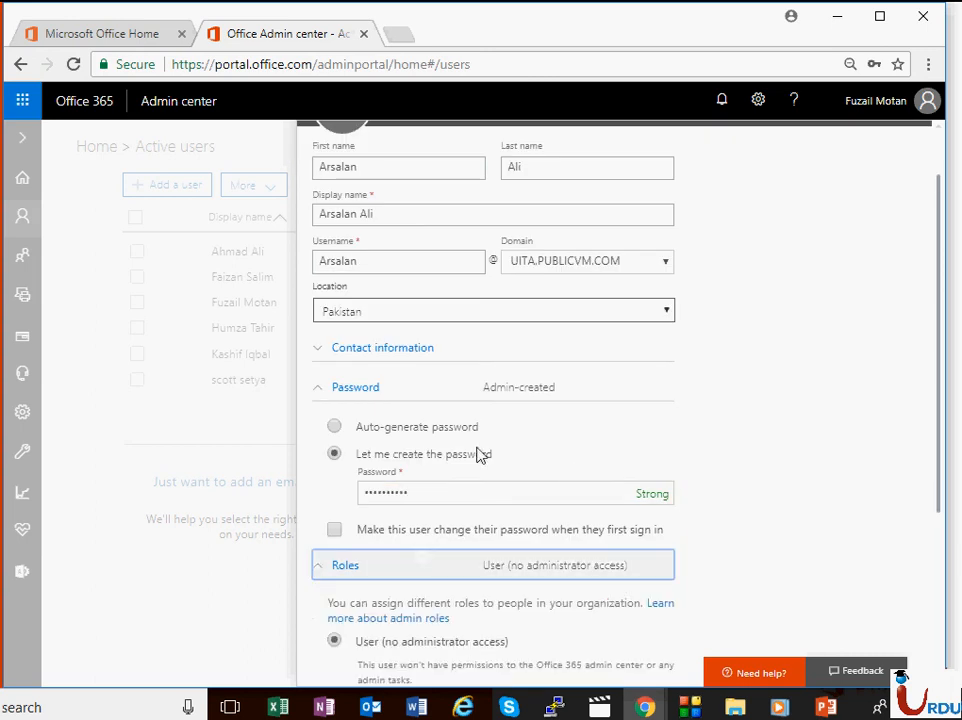
scroll(490, 462, "down", 3)
scroll(402, 440, "up", 1)
scroll(447, 492, "down", 1)
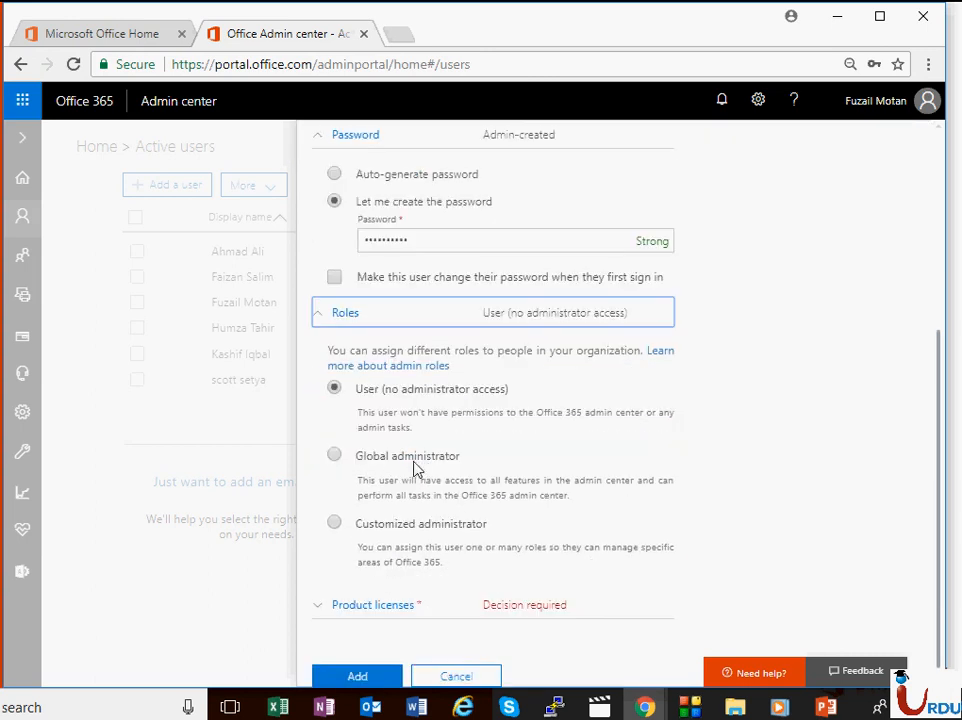
left_click(335, 523)
scroll(500, 425, "down", 3)
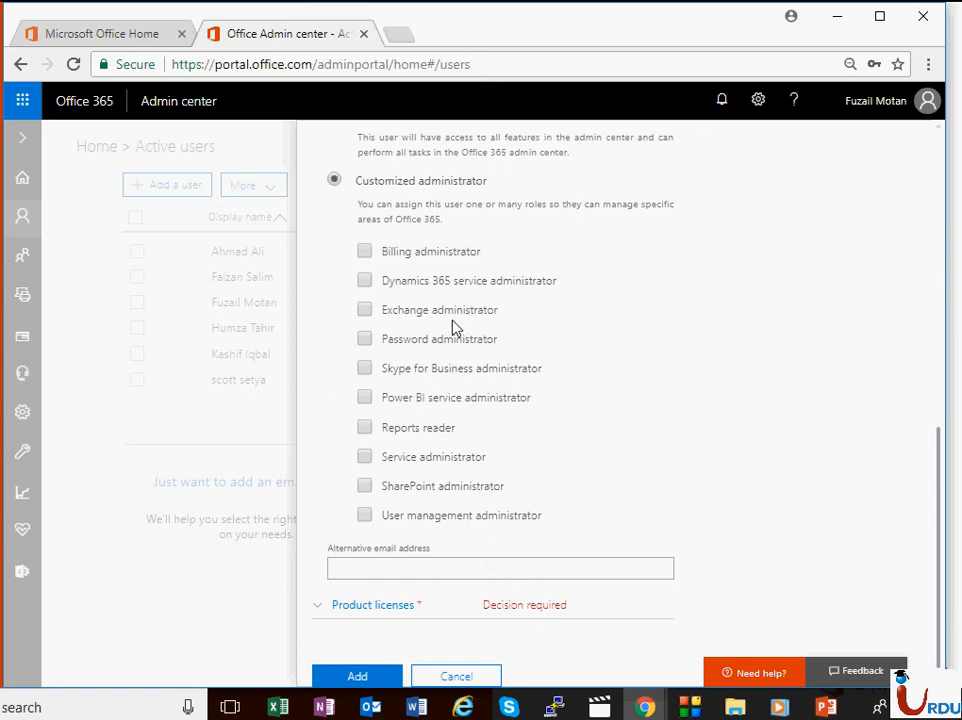
left_click(364, 316)
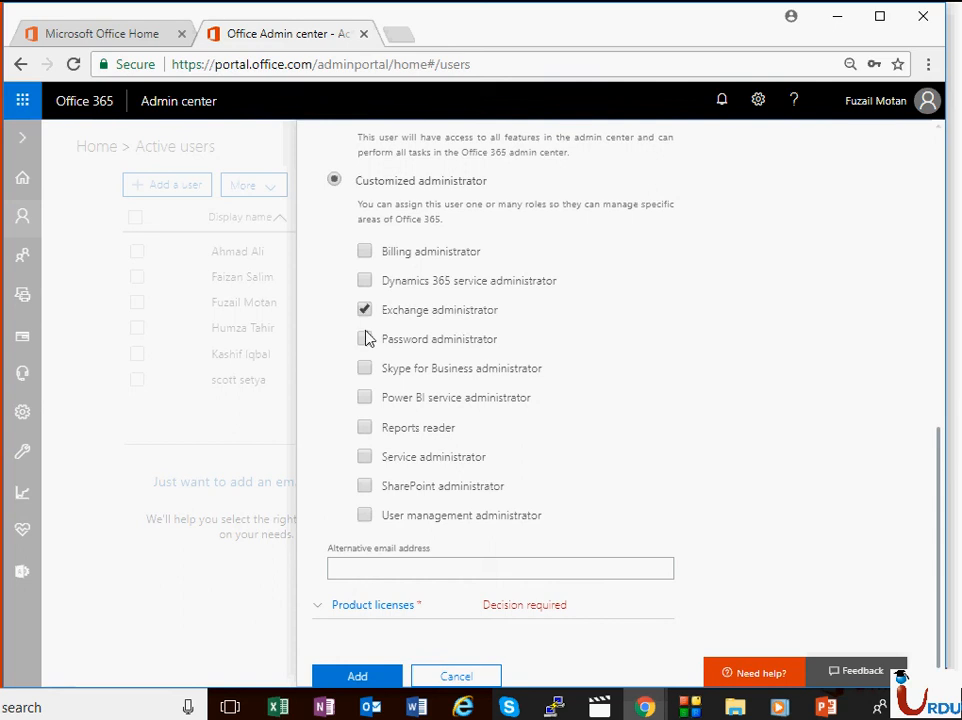
Step: Enter the new user's alternative email address
left_click(430, 563)
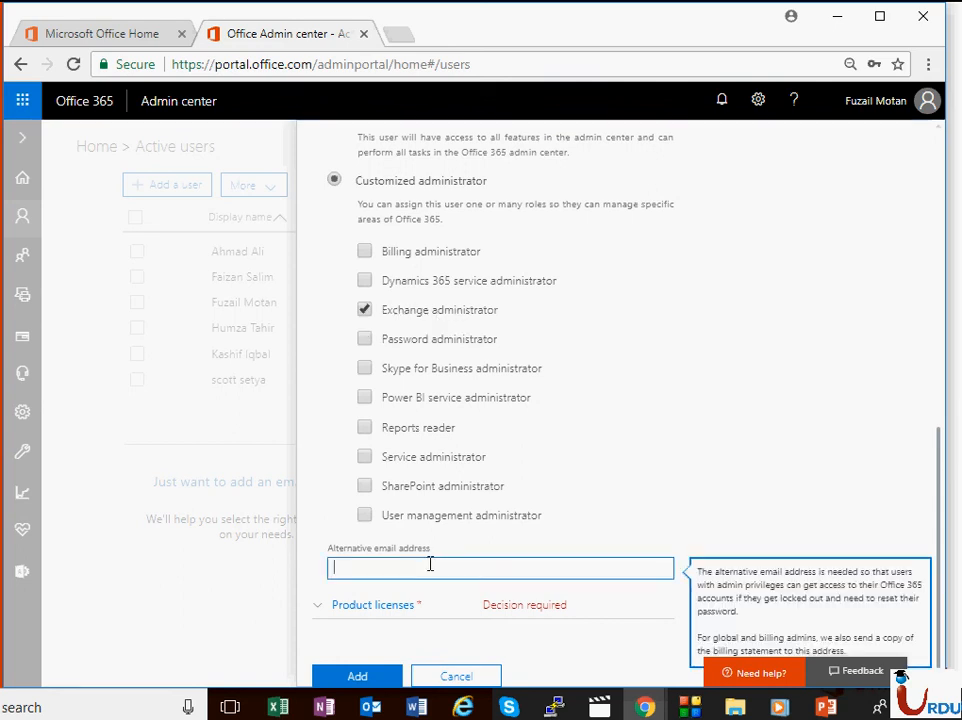
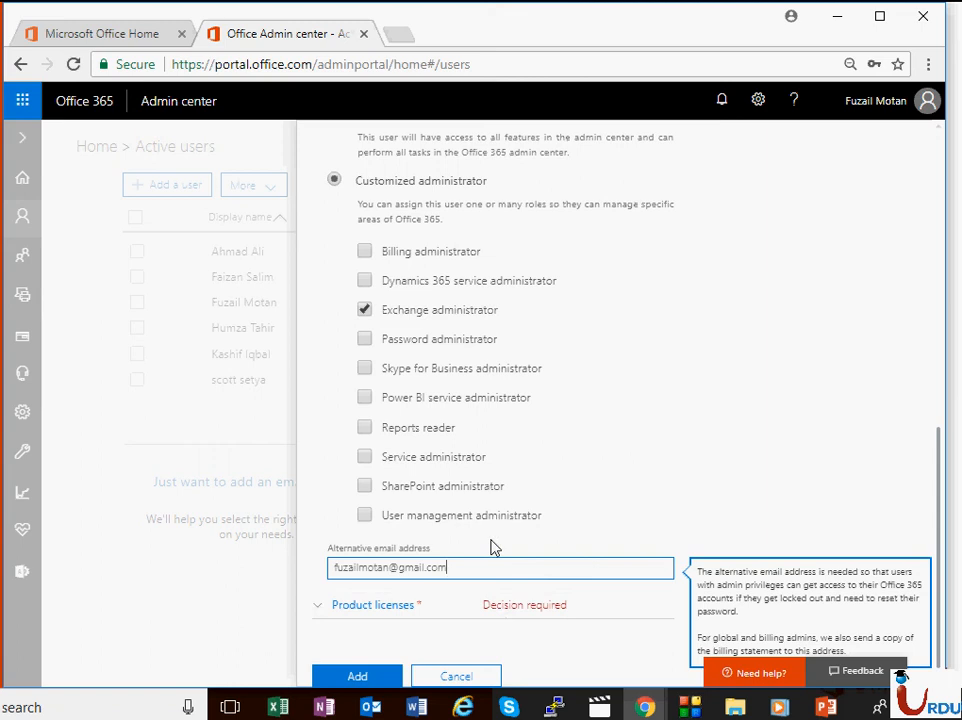
scroll(586, 386, "up", 10)
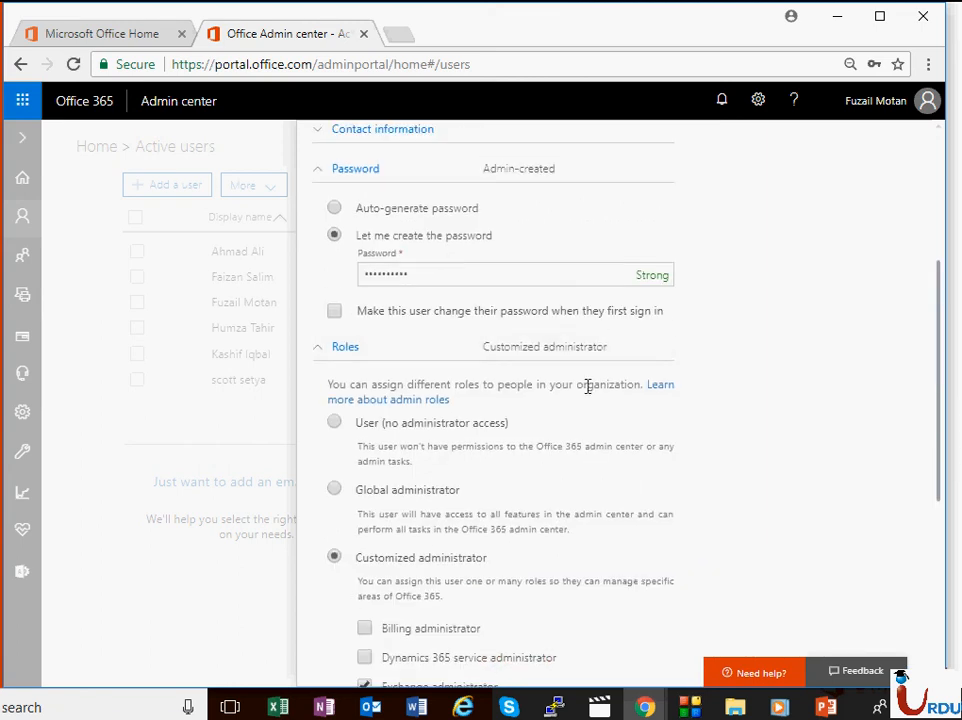
key("Tab")
key("Tab")
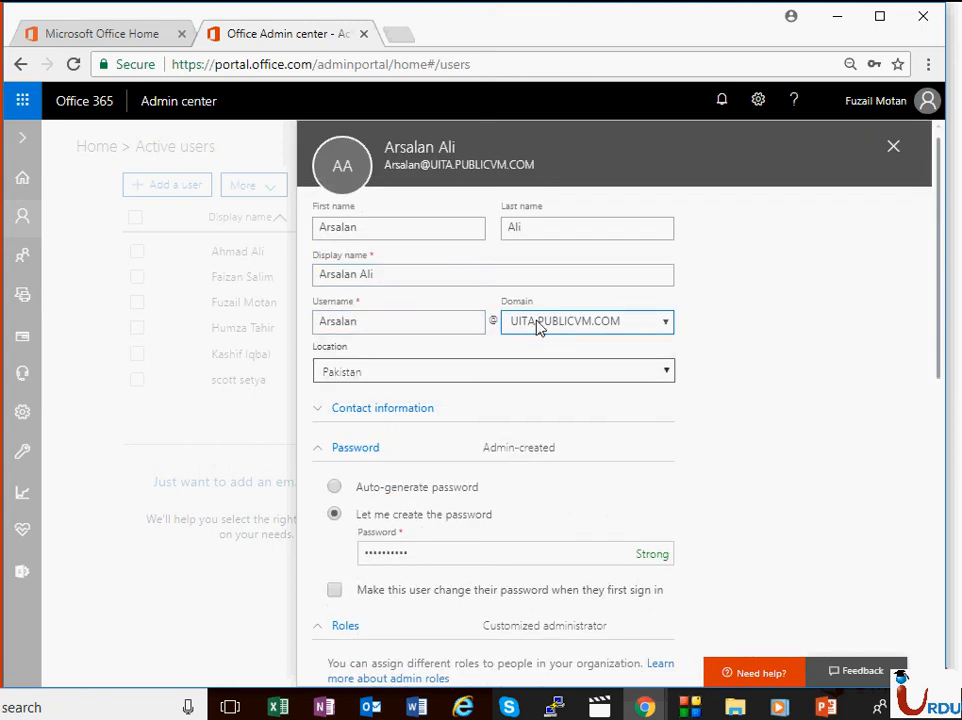
scroll(540, 330, "down", 10)
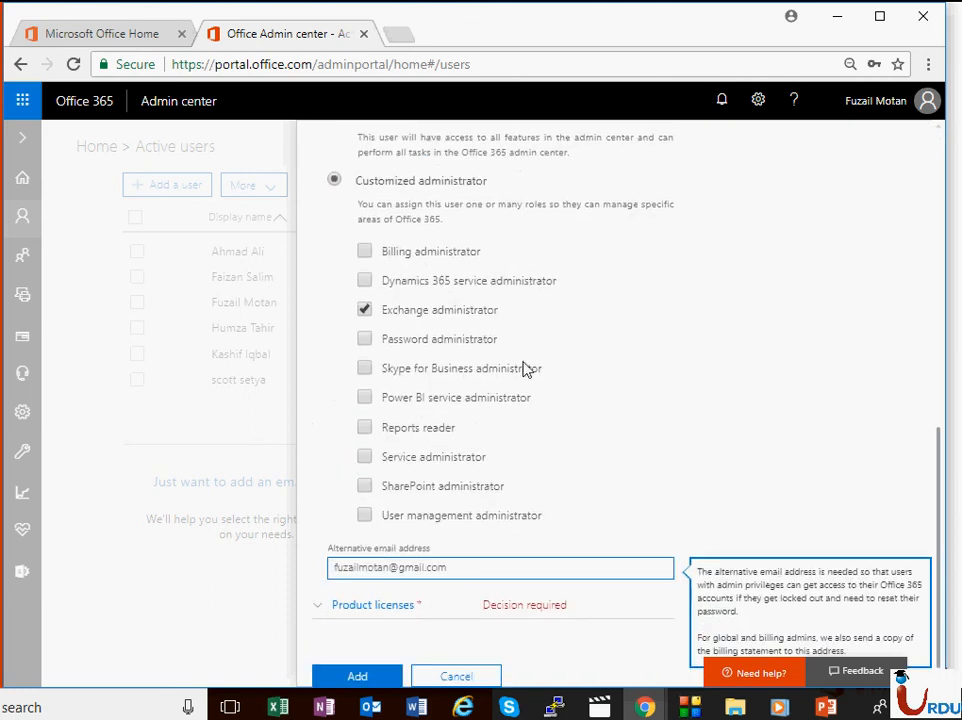
left_click(374, 608)
scroll(600, 430, "down", 2)
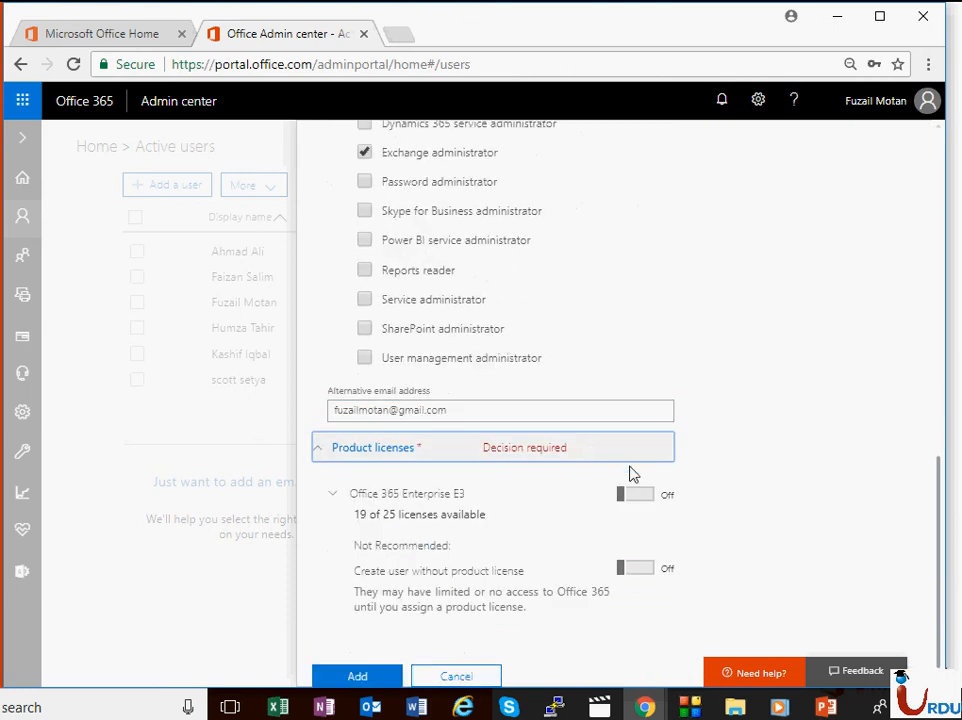
Step: Assign the Office 365 Enterprise E3 licence, create the user and email the password
left_click(634, 496)
scroll(410, 610, "down", 5)
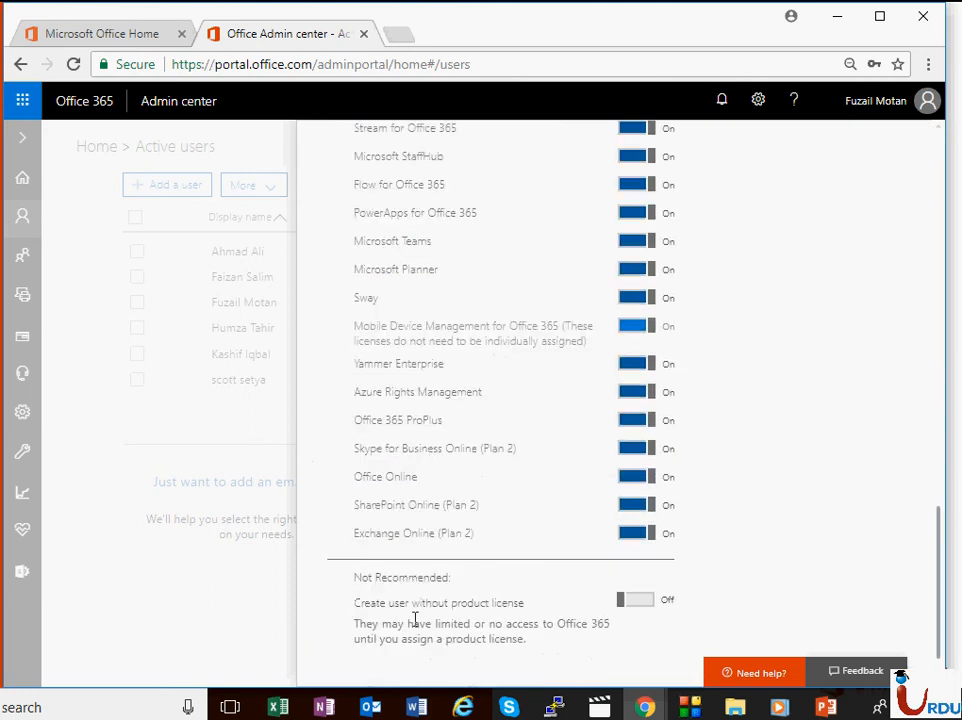
scroll(378, 660, "down", 1)
left_click(372, 677)
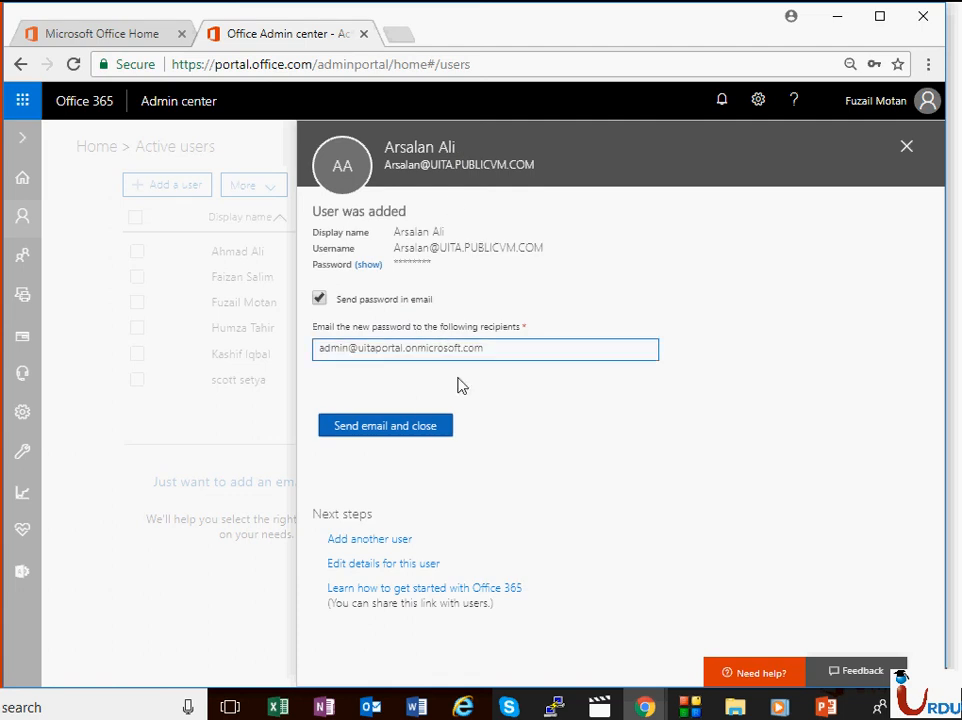
left_click(397, 427)
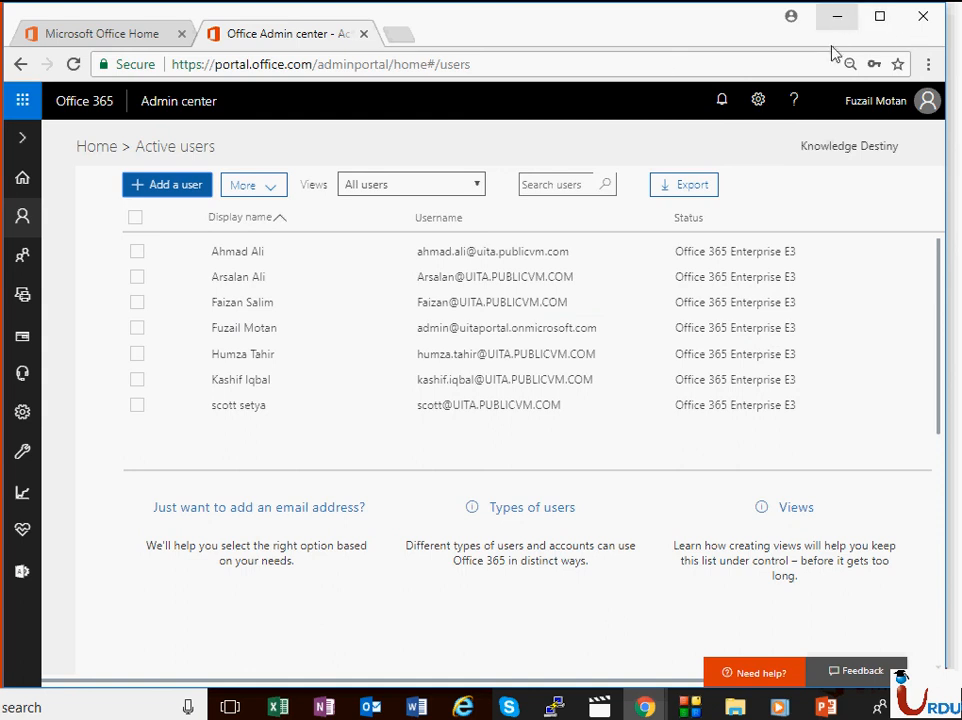
Step: Sign the current account out in the other Chrome window and close its Office Home tab
left_click(650, 707)
left_click(726, 625)
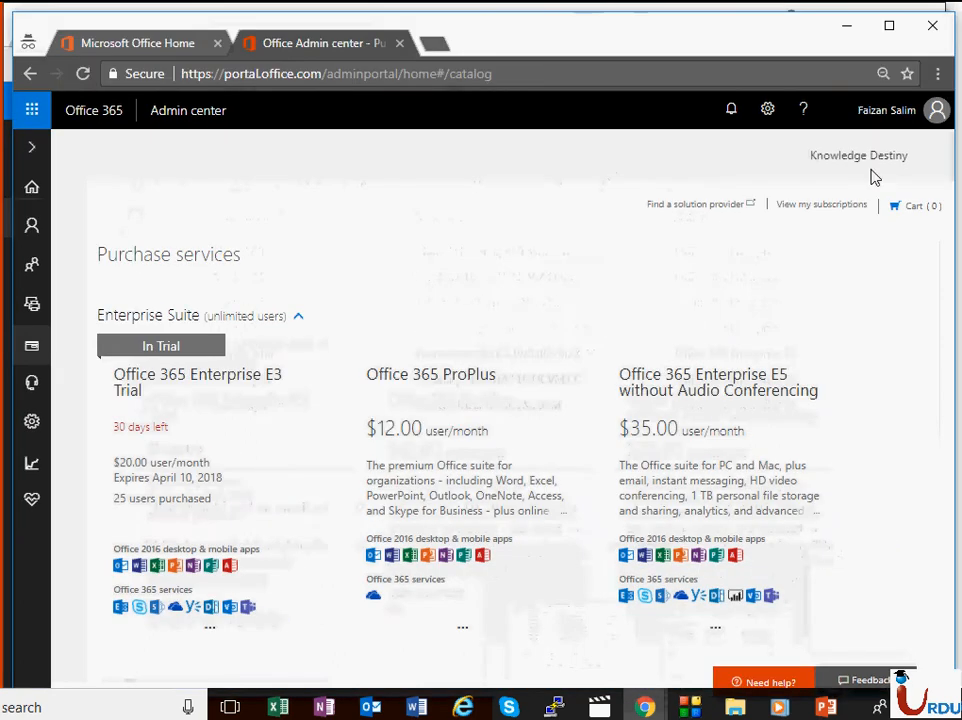
left_click(895, 113)
left_click(767, 330)
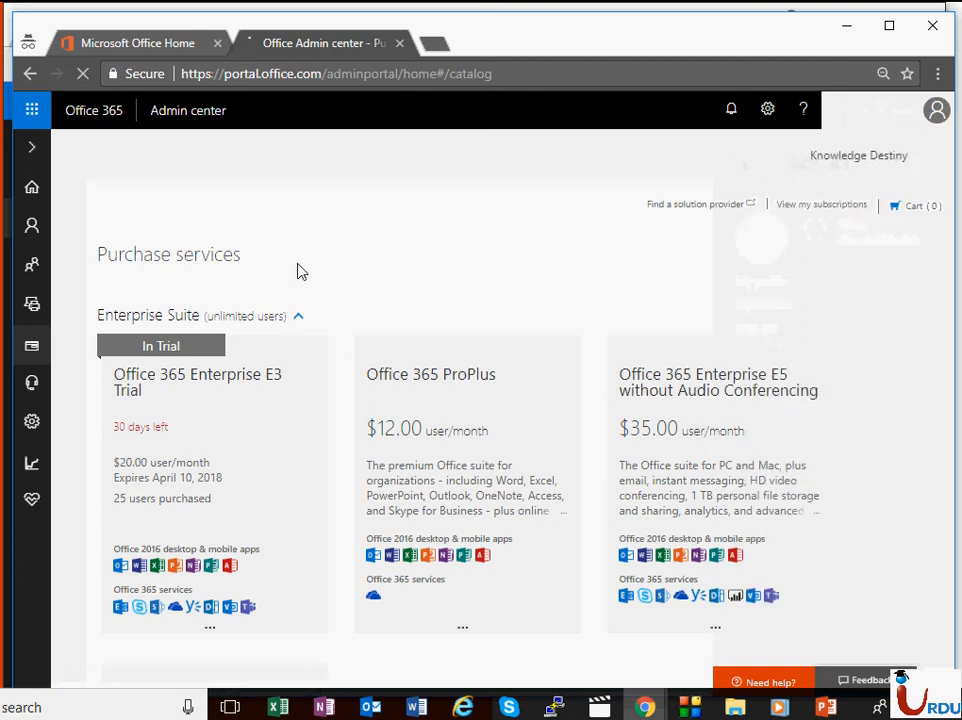
left_click(155, 47)
left_click(217, 43)
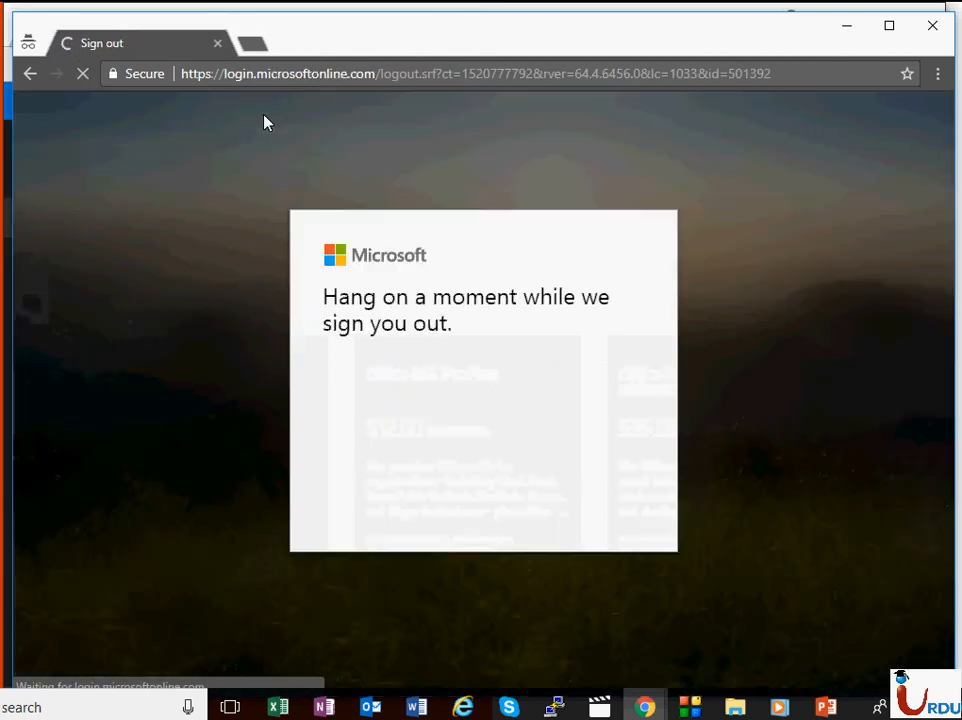
Step: Go to portal.office.com and sign in with the new user's email and password
left_click(272, 75)
type("portal.")
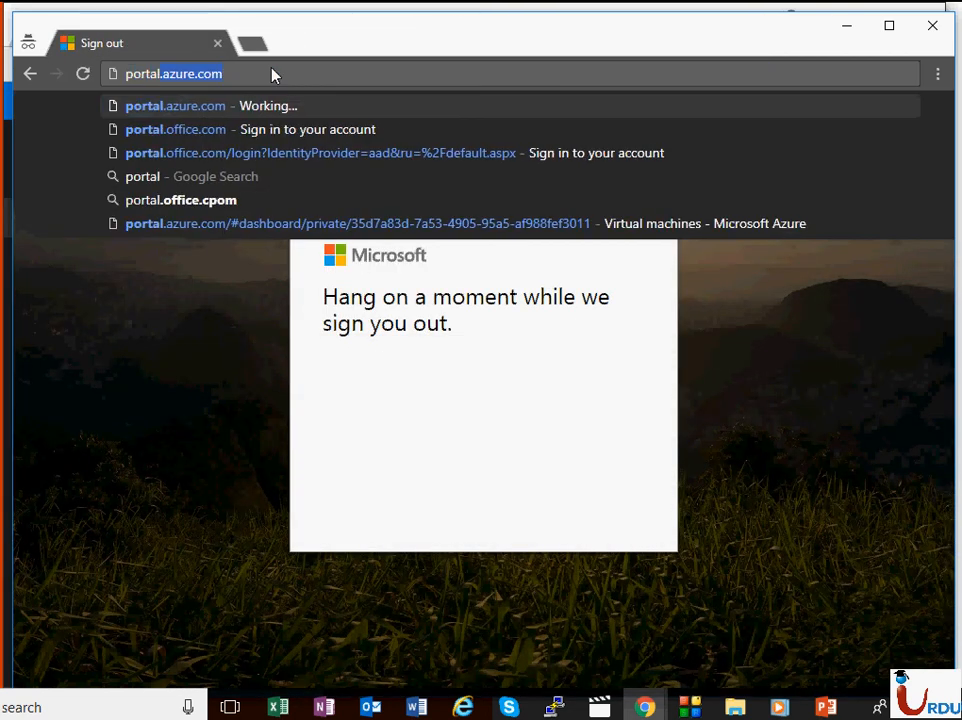
type("offic")
key("Return")
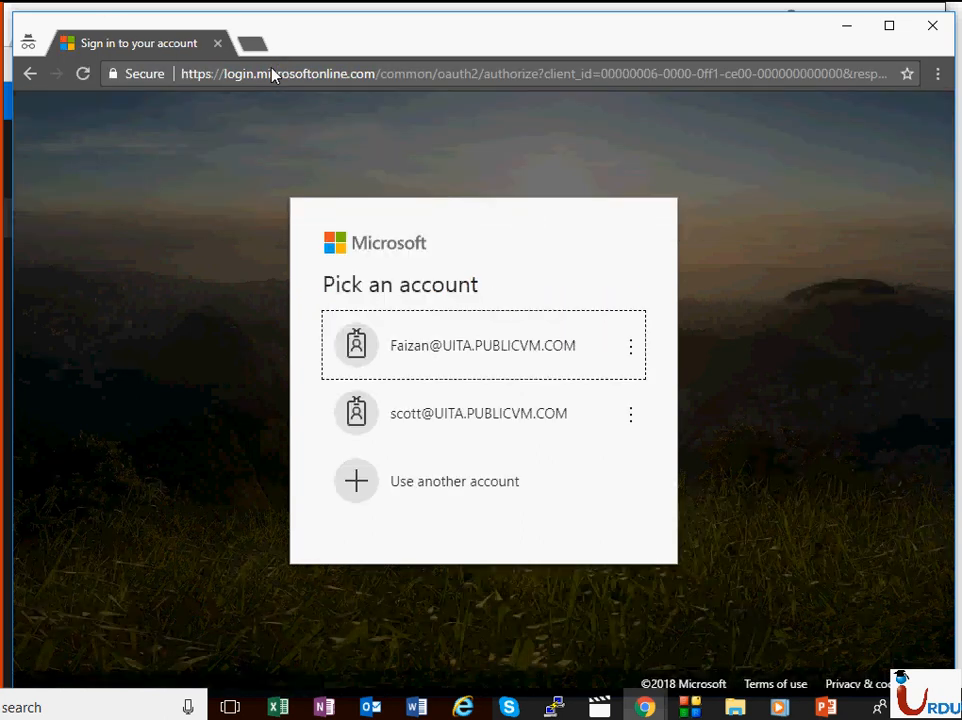
left_click(424, 490)
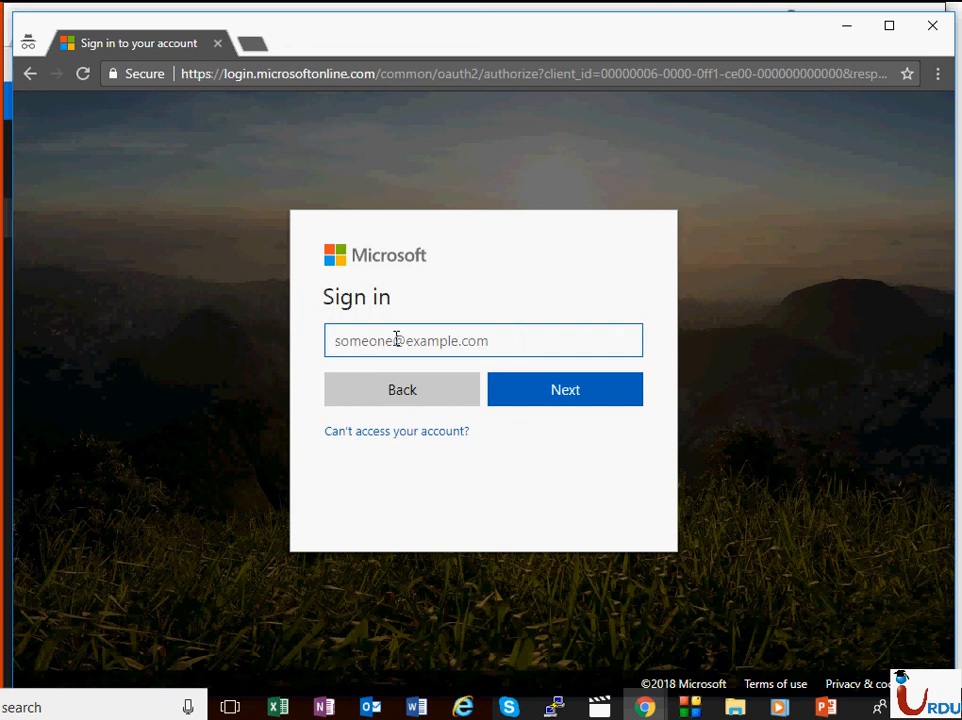
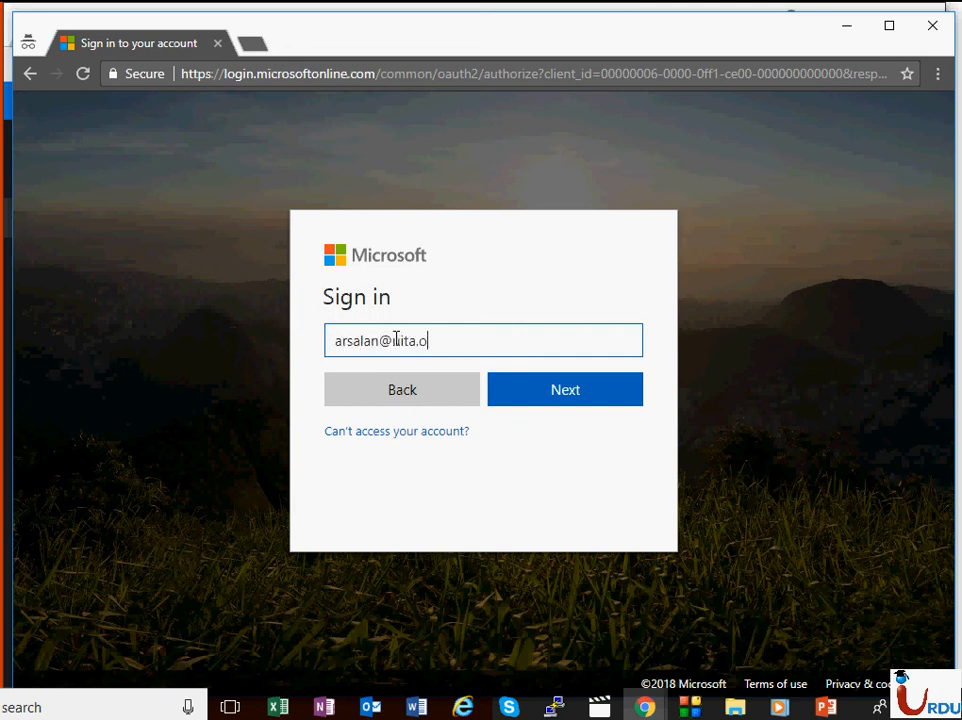
key("Return")
type("**")
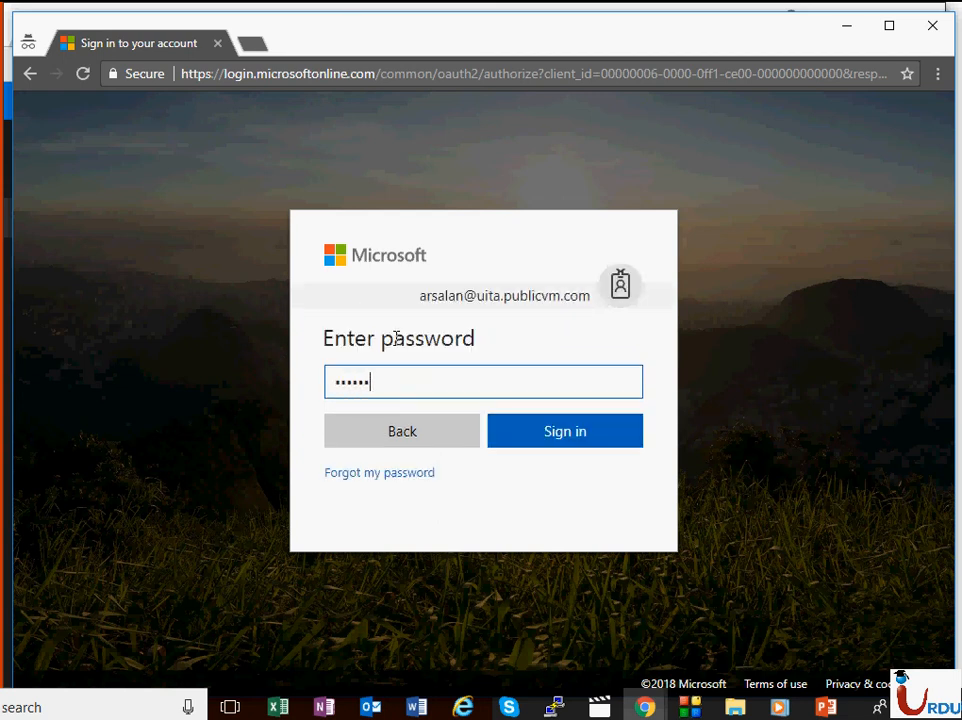
type("*")
key("Return")
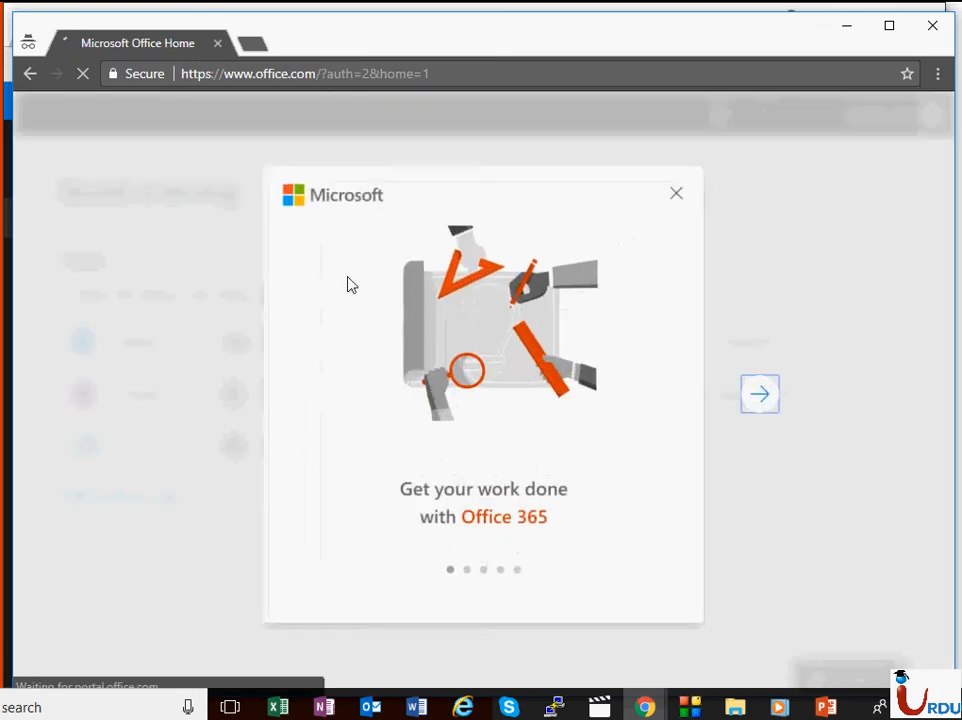
Step: Dismiss the welcome tour and time-zone notice, then open the Admin center in a new tab
left_click(776, 398)
left_click(776, 398)
left_click(776, 398)
left_click(776, 398)
left_click(776, 398)
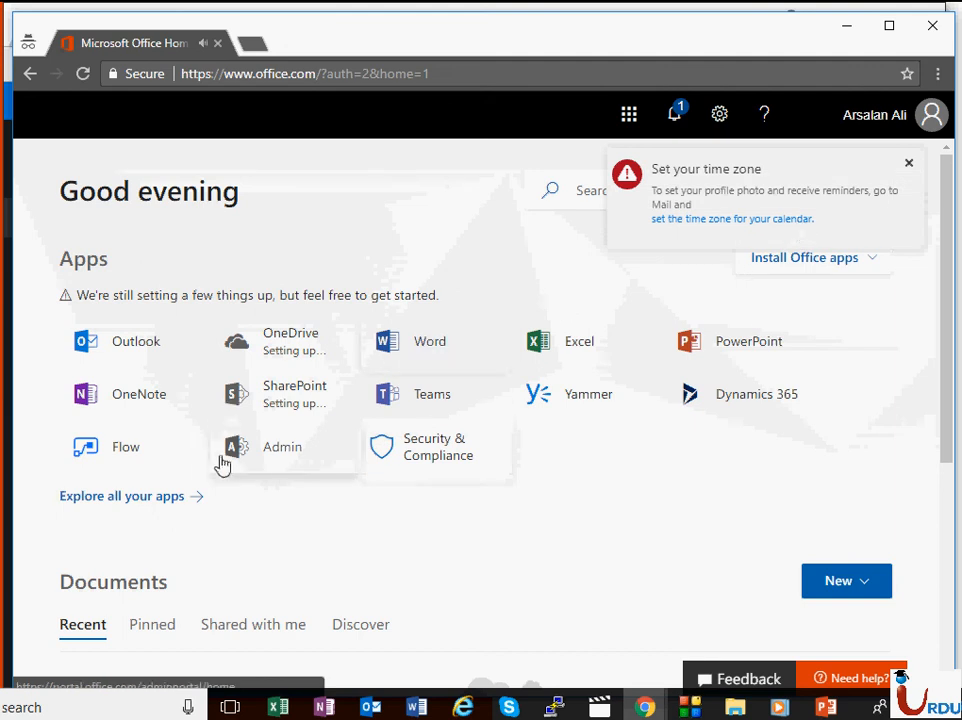
left_click(910, 166)
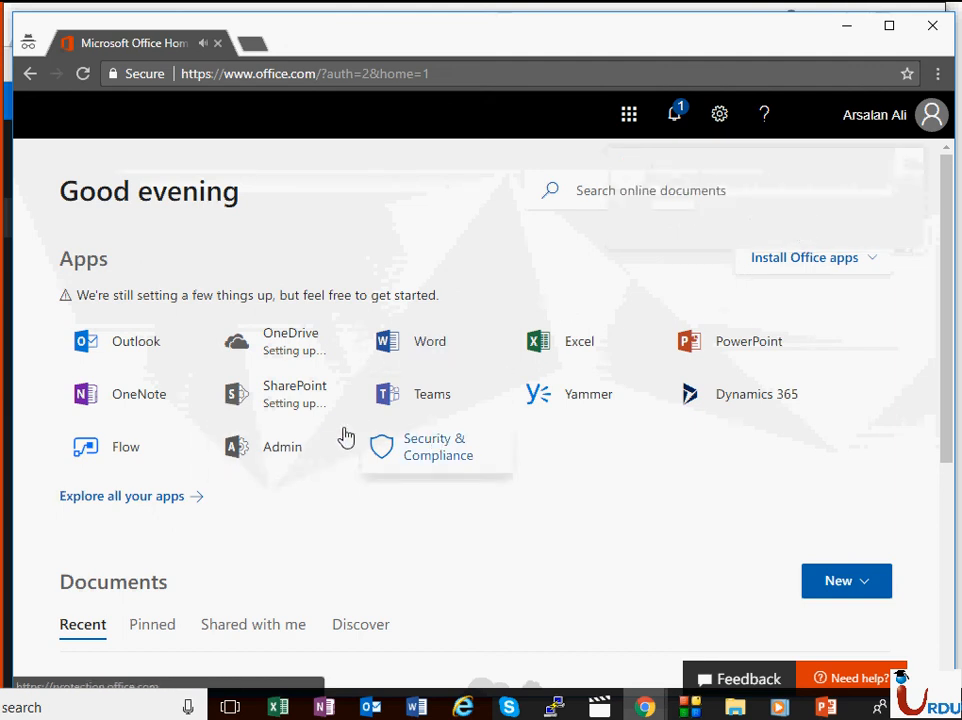
left_click(255, 460)
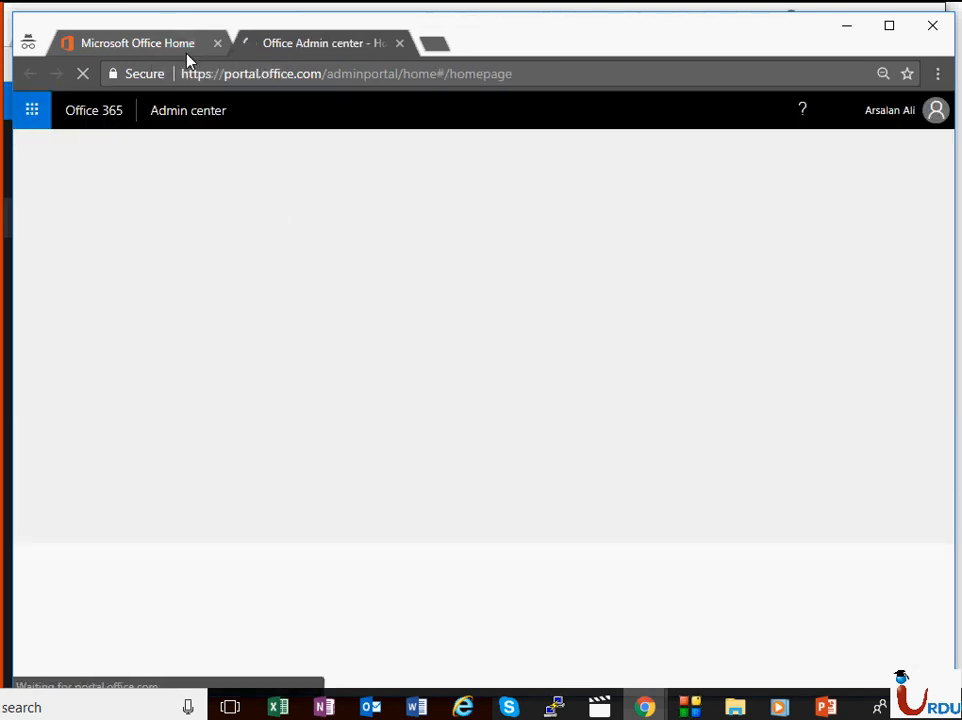
mouse_move(28, 545)
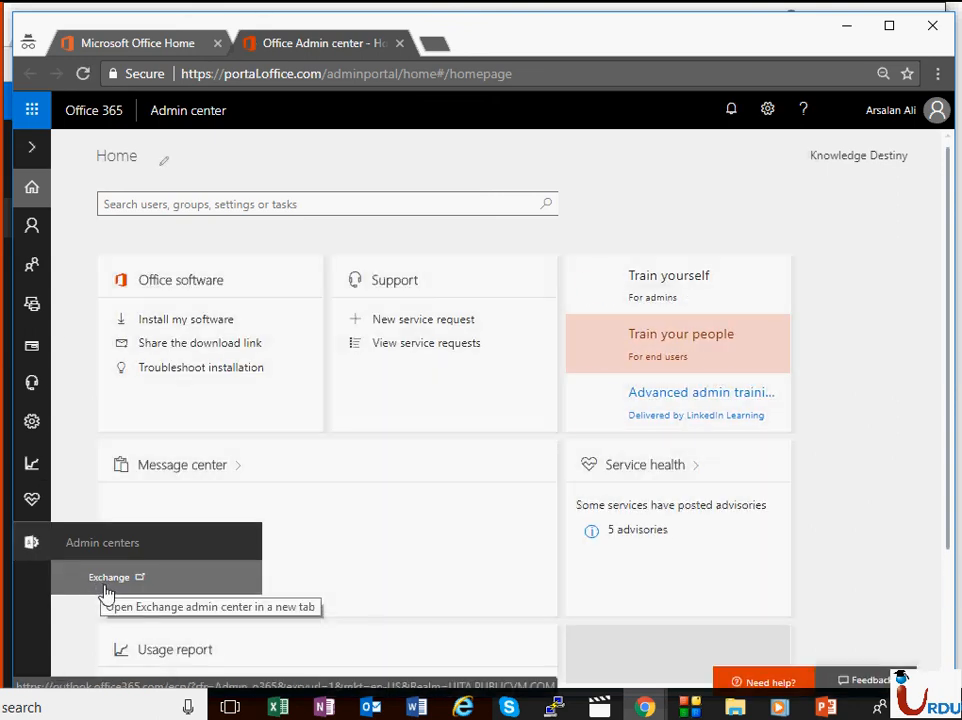
Step: Open Exchange admin center in a new tab, then list the seven E3 users under Active users
left_click(847, 27)
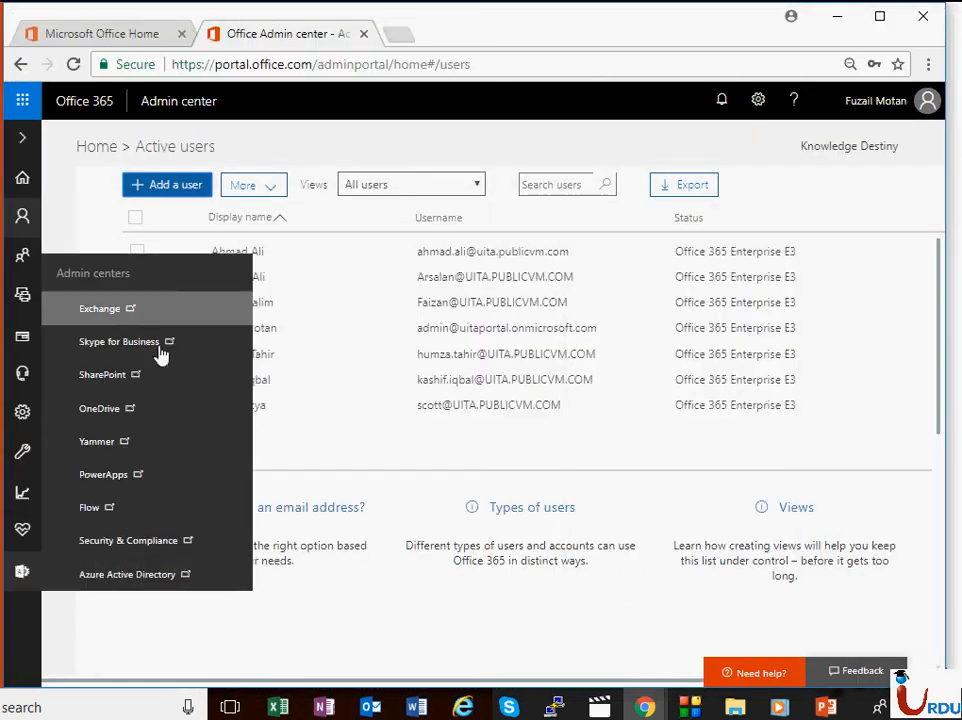
mouse_move(660, 708)
left_click(732, 649)
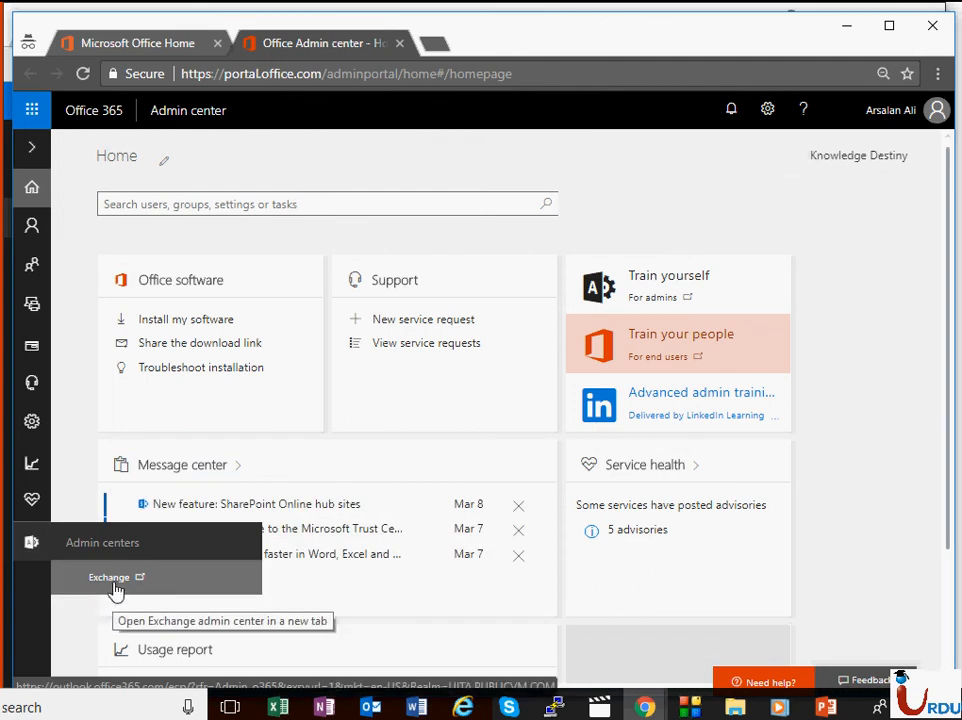
left_click(113, 596)
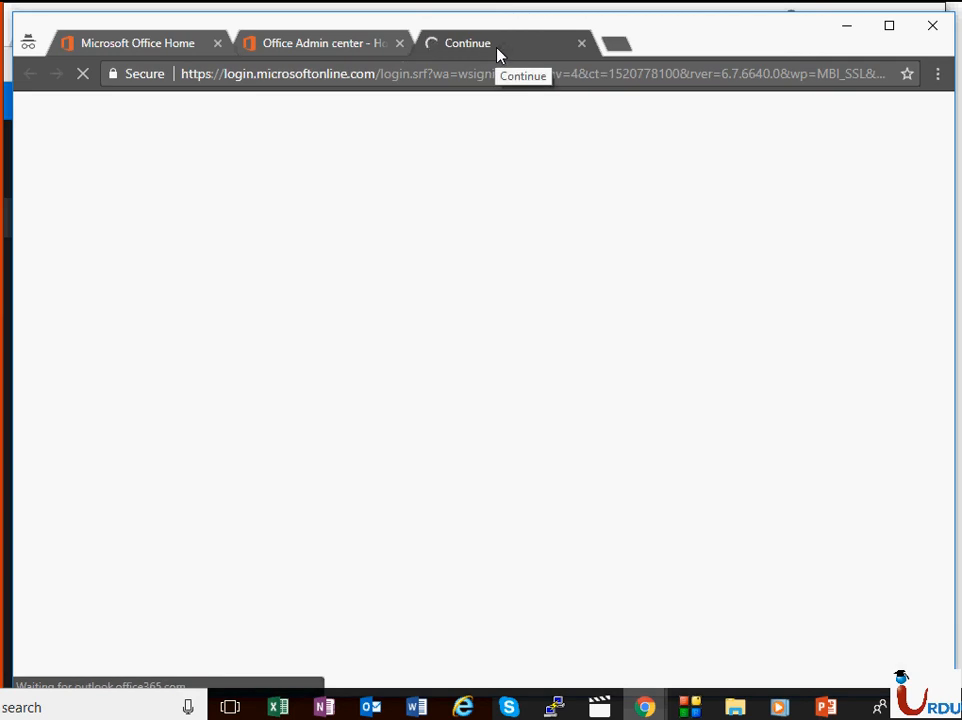
left_click(340, 45)
mouse_move(33, 230)
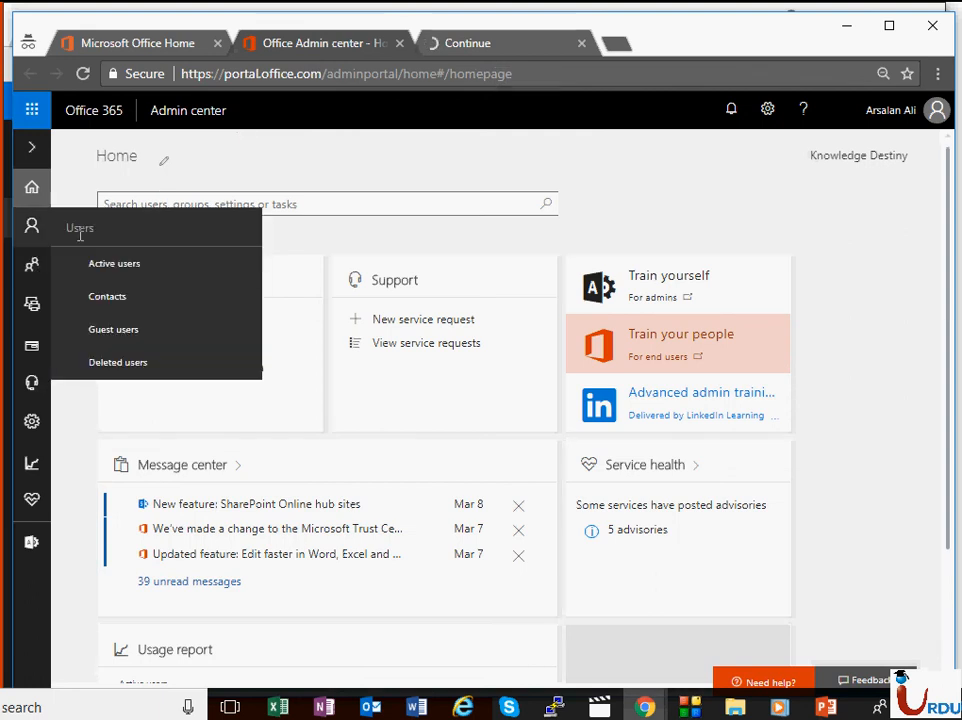
left_click(84, 263)
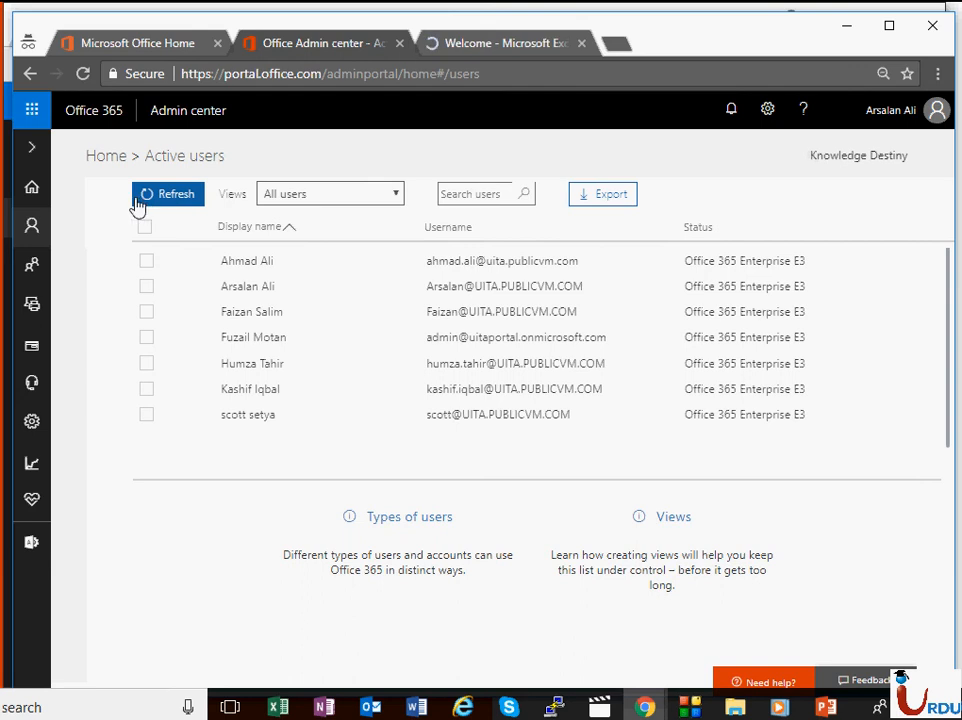
Step: Open Groups and start Add a group, then cancel the New Group panel without creating one
left_click(95, 358)
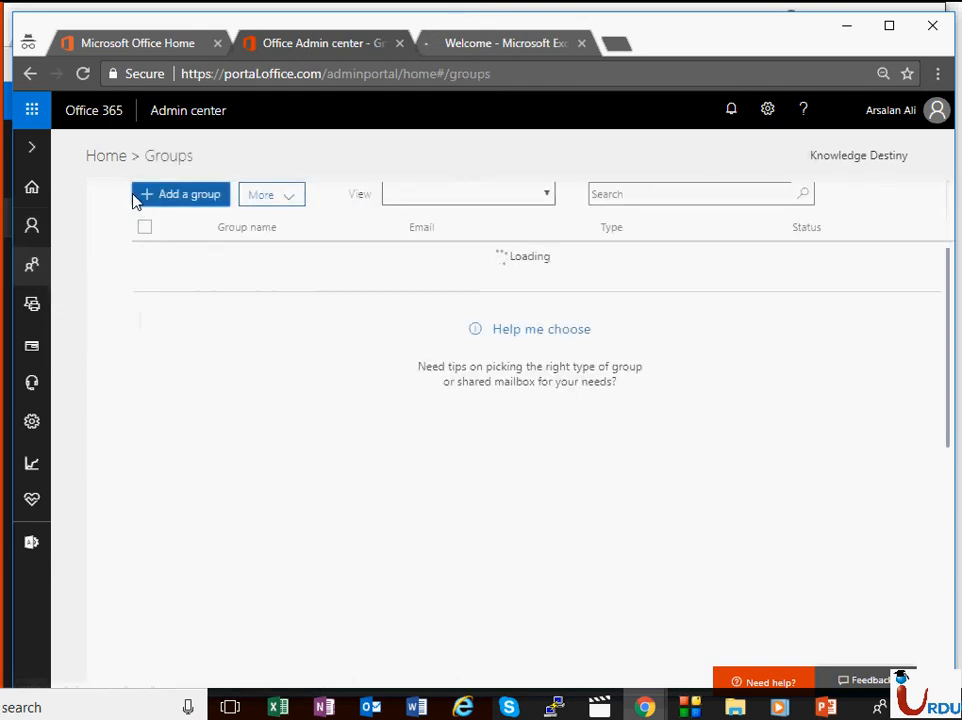
left_click(160, 234)
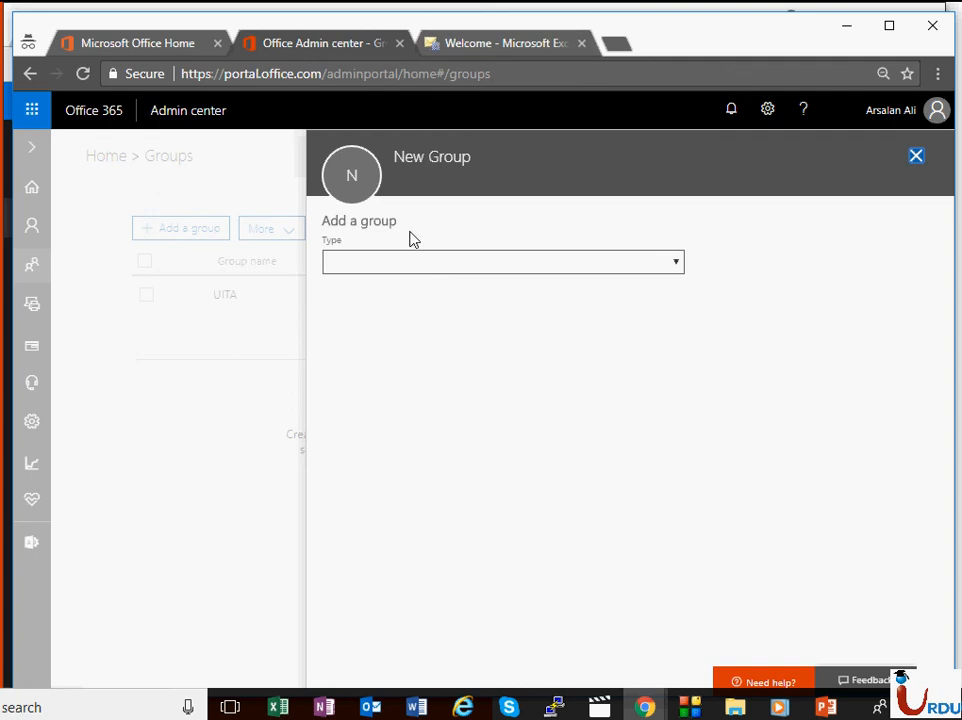
left_click(916, 157)
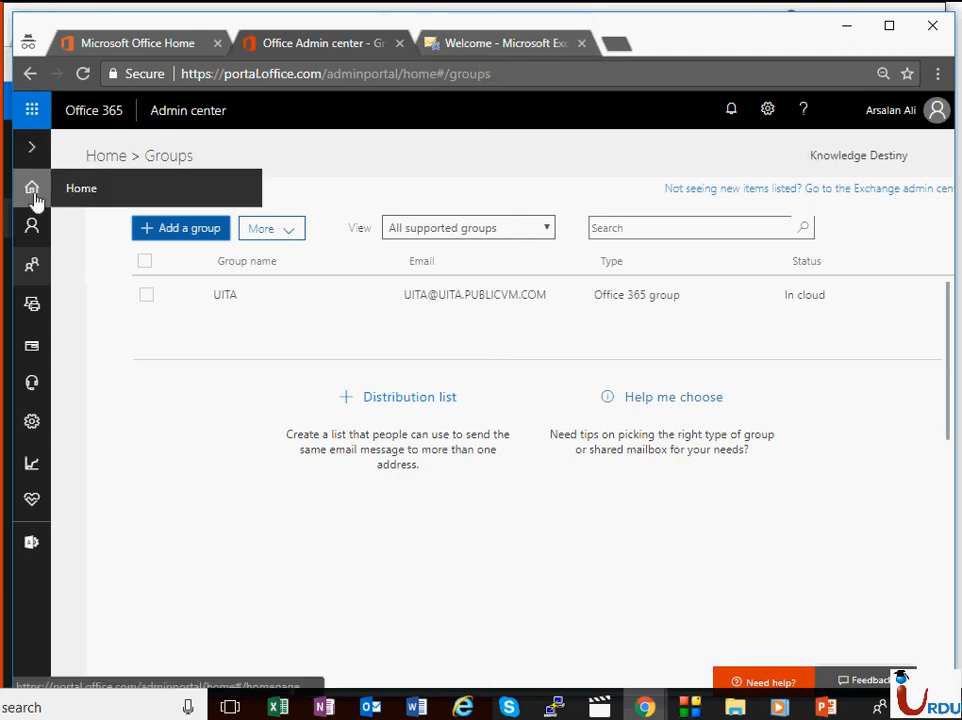
mouse_move(31, 225)
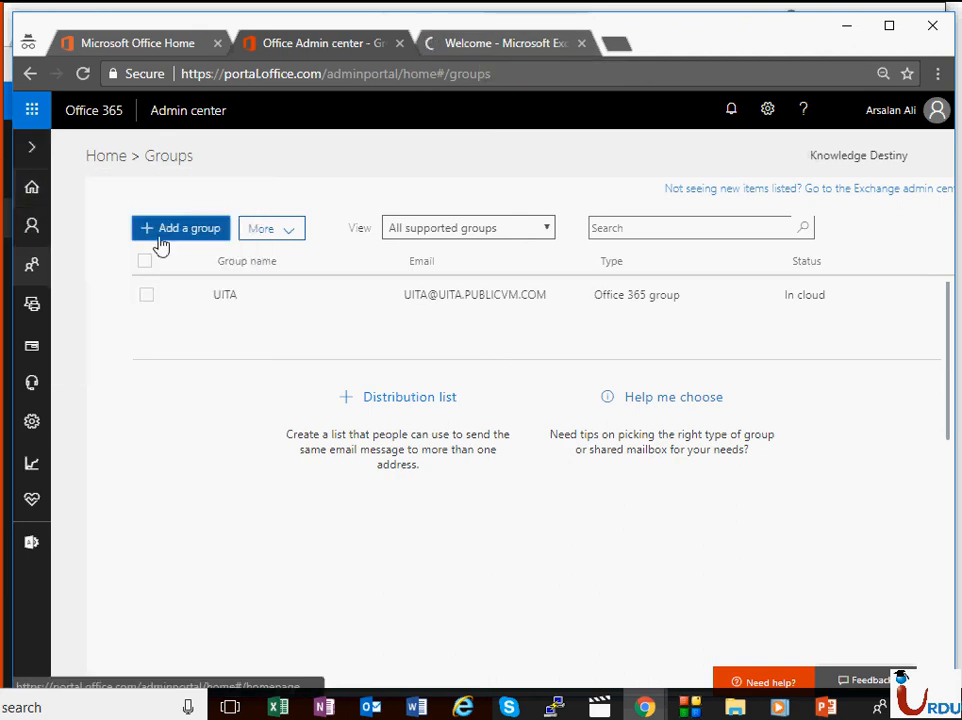
Step: Open the Exchange recipients mailbox list and dismiss the session-expired error
left_click(524, 43)
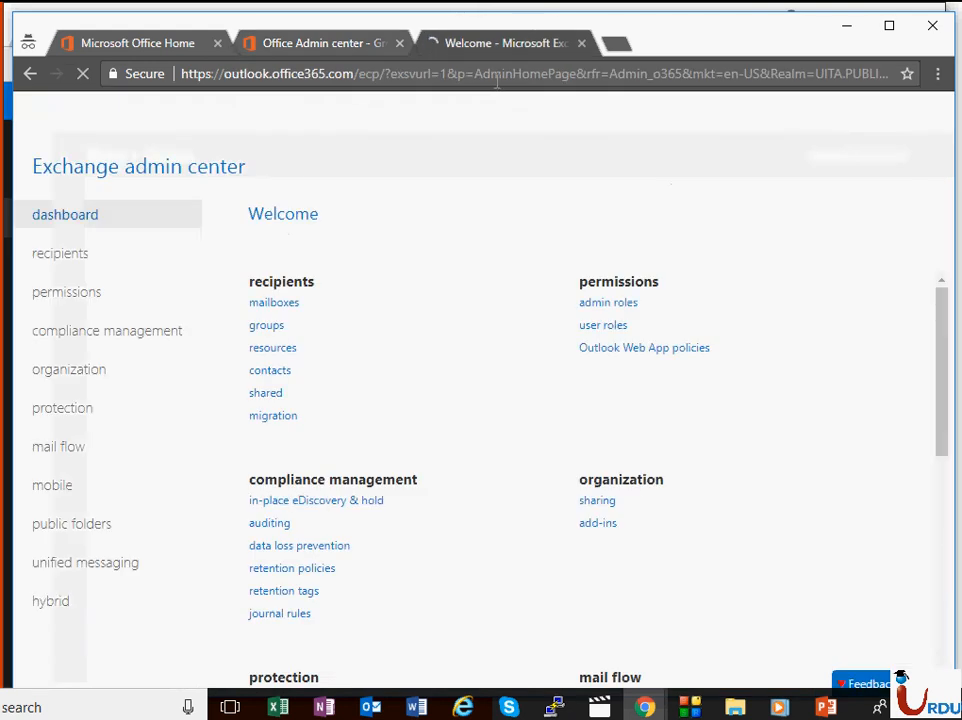
left_click(47, 250)
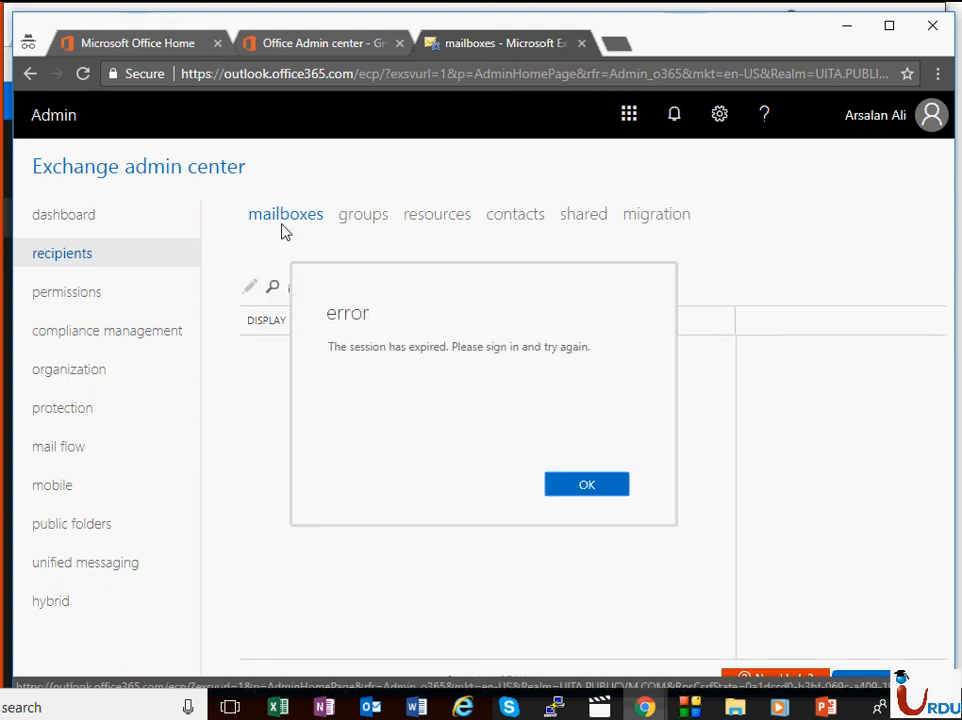
left_click(572, 487)
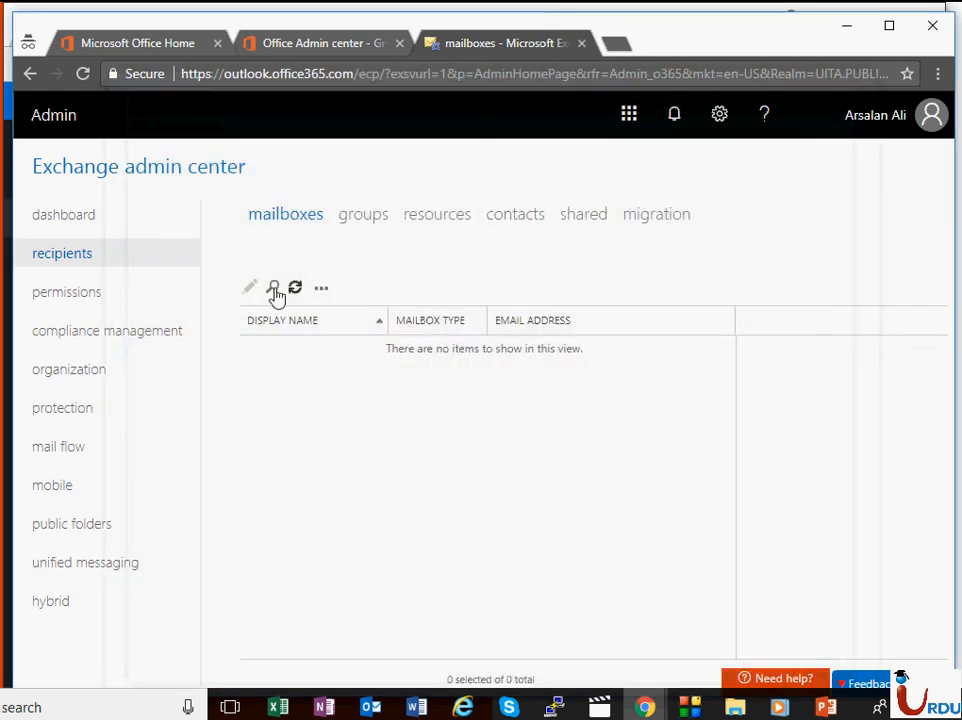
Step: Sign out of the current account and load office.com in the address bar
left_click(322, 290)
left_click(915, 117)
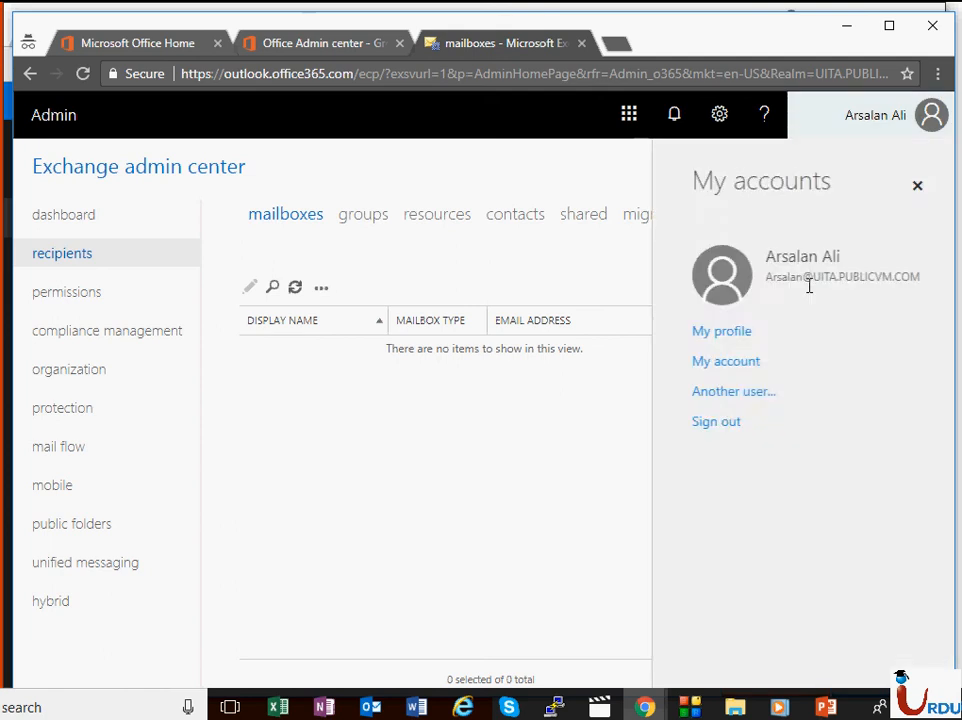
left_click(708, 424)
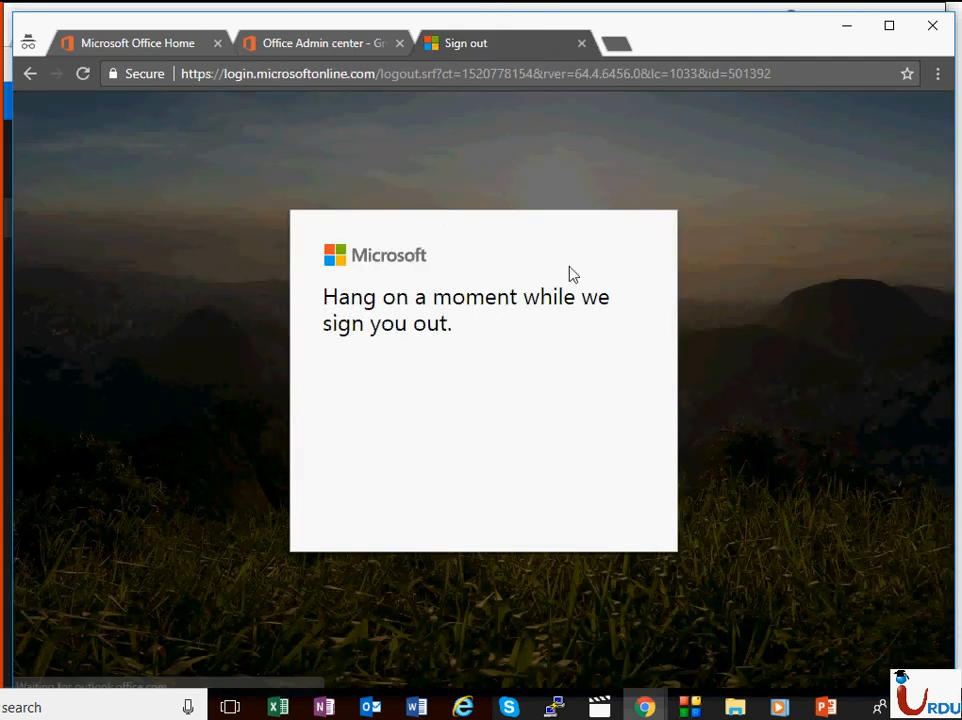
left_click(446, 80)
type("portal.azure.com")
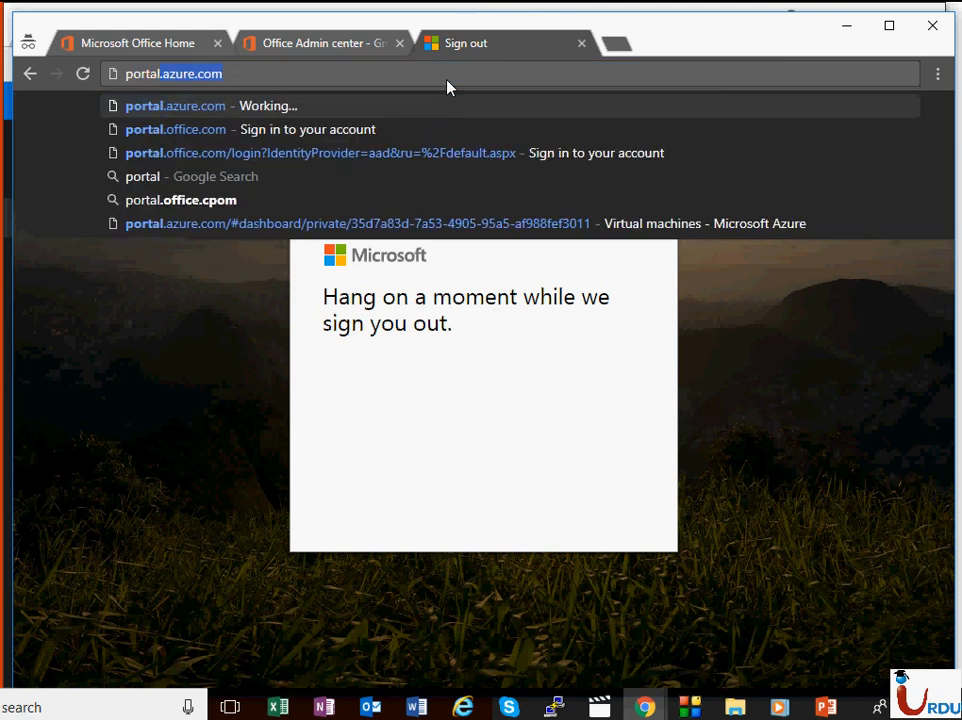
key("BackSpace")
key("BackSpace")
key("BackSpace")
key("BackSpace")
key("BackSpace")
key("BackSpace")
key("BackSpace")
key("BackSpace")
key("BackSpace")
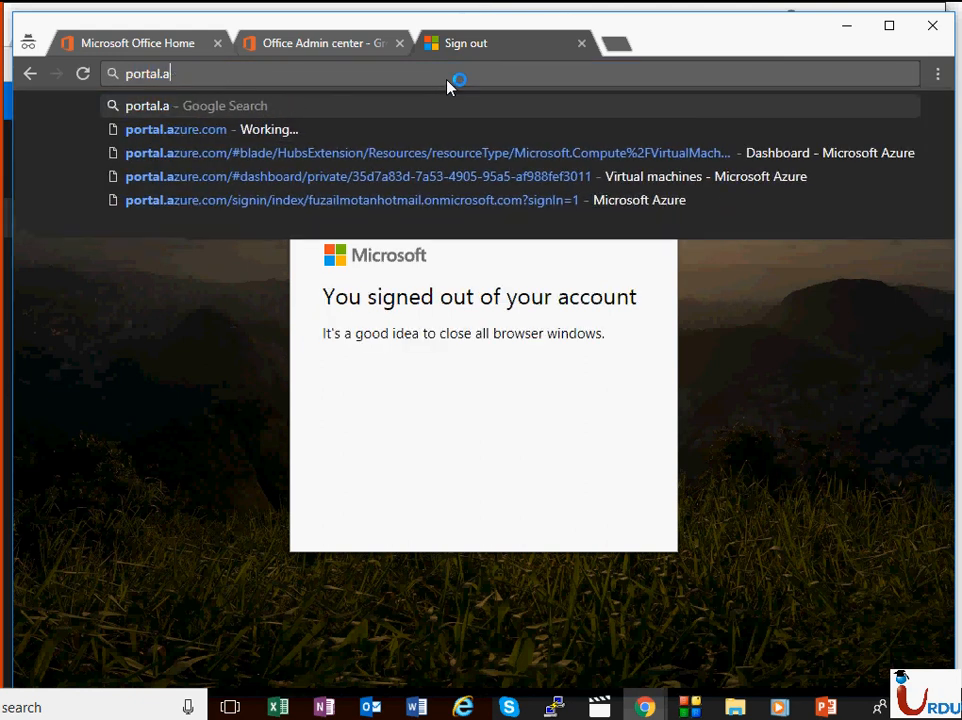
type("office.com")
key("Return")
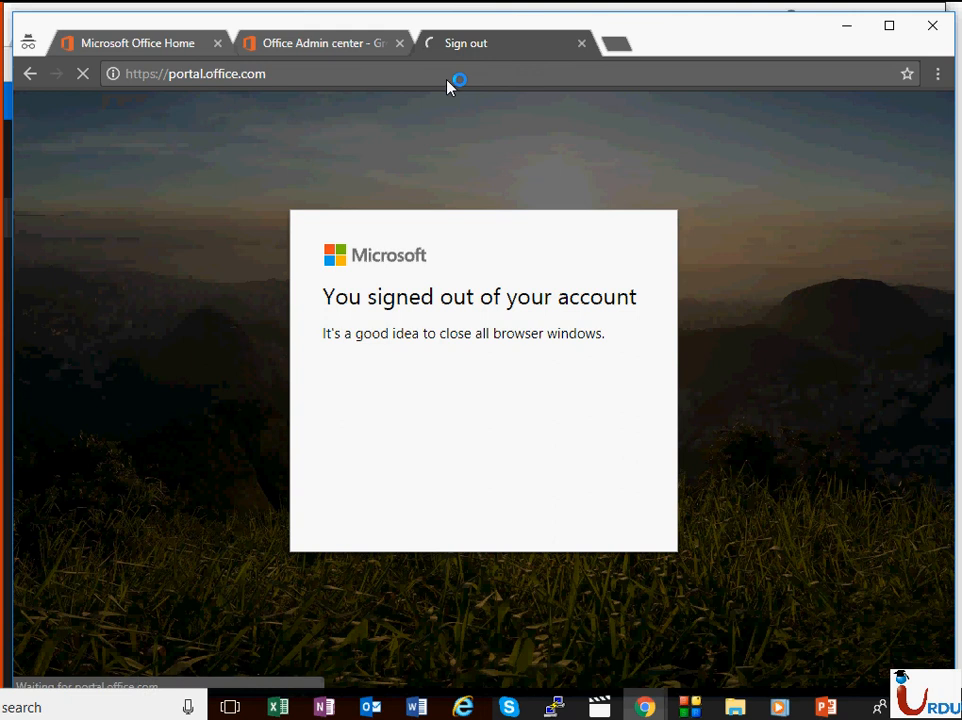
Step: In the sign-in tab, go to the outlook Exchange admin center address
left_click(320, 44)
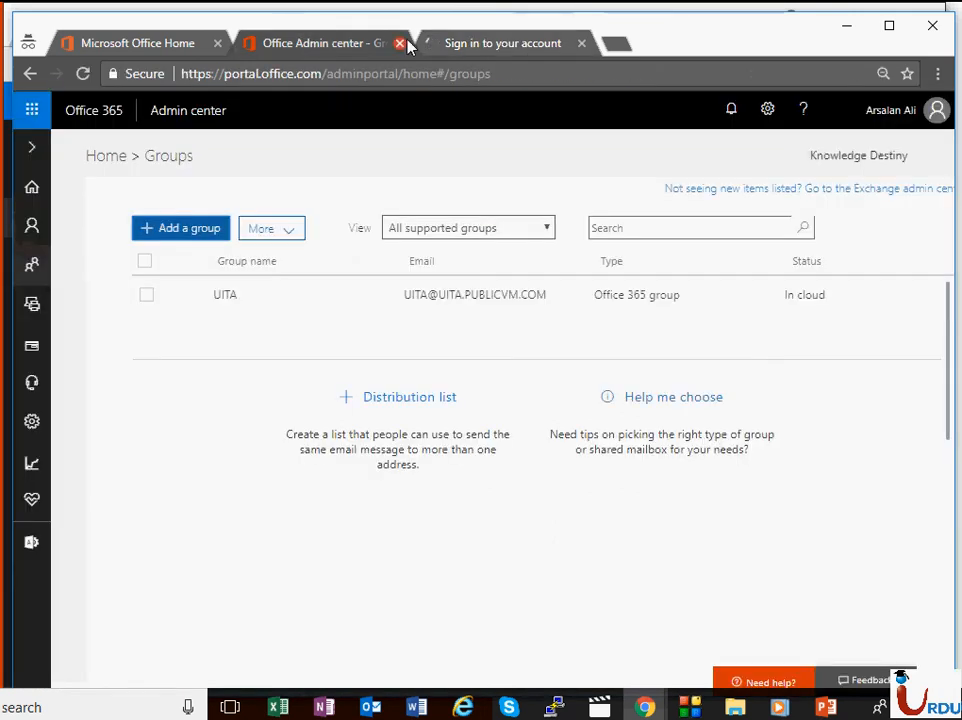
left_click(452, 45)
left_click(436, 69)
type("p")
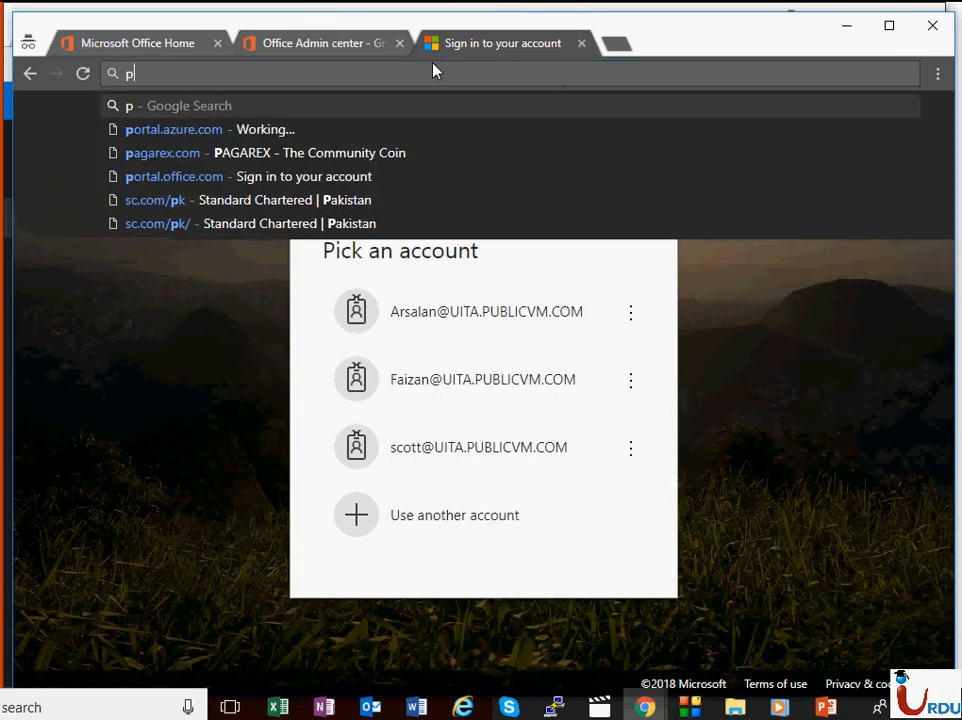
type("o")
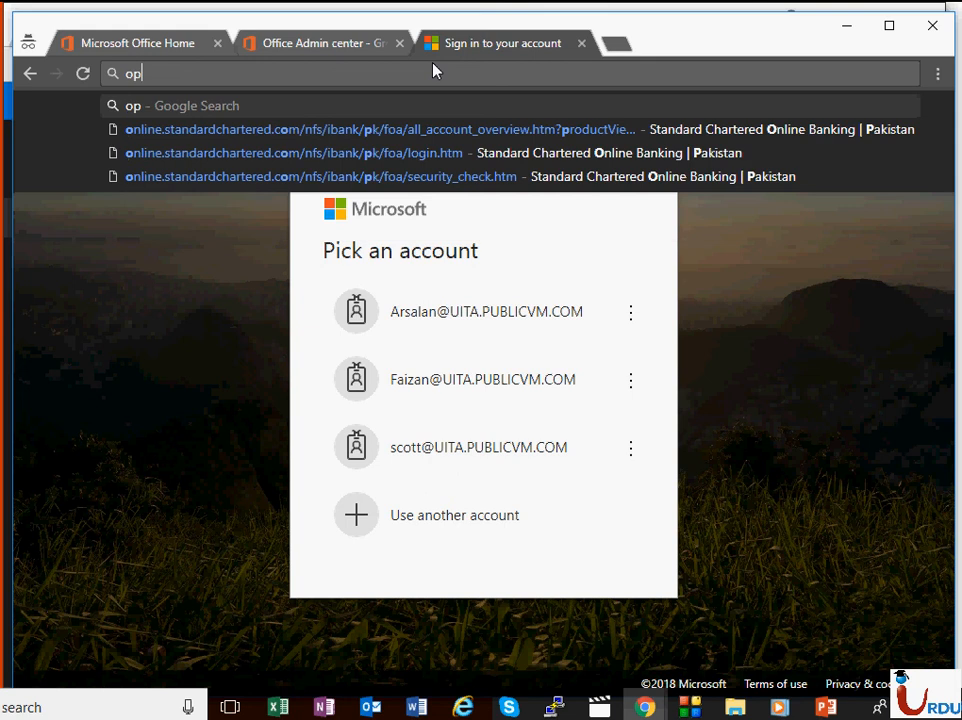
key("Right")
type("\\")
key("BackSpace")
key("BackSpace")
key("BackSpace")
type("outlook")
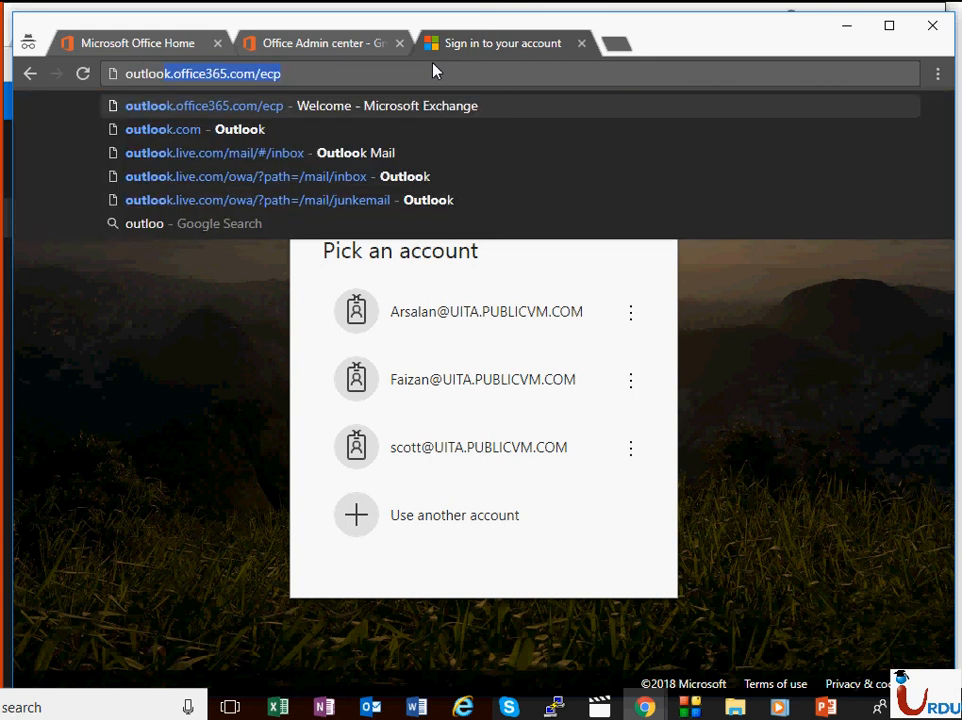
key("Return")
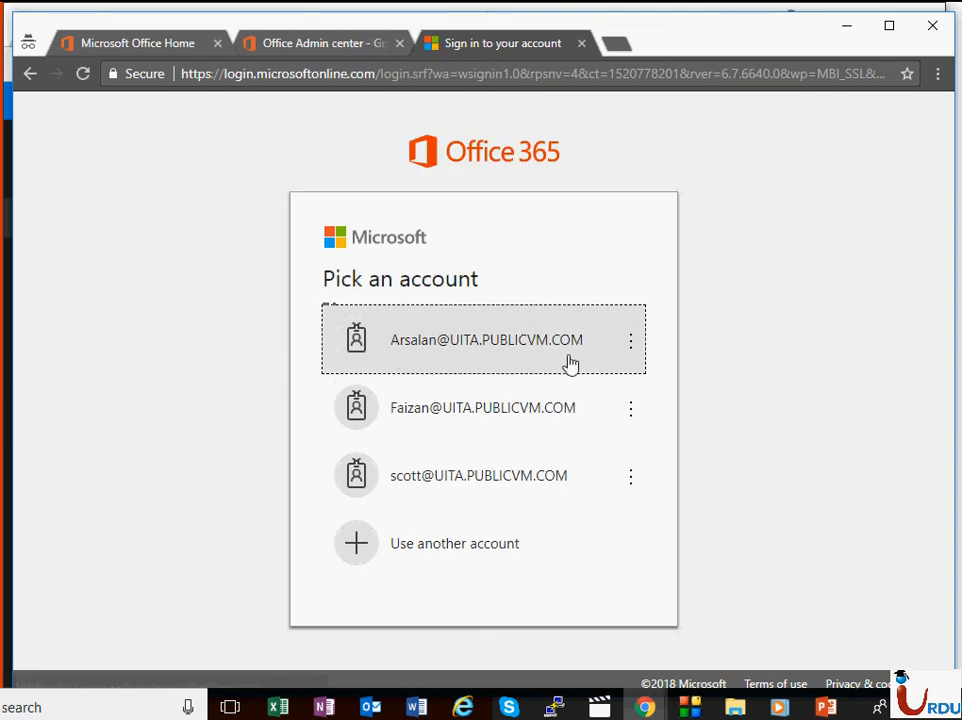
Step: Sign in with the admin account's password and close the old Admin center groups tab
left_click(532, 358)
type("•••••")
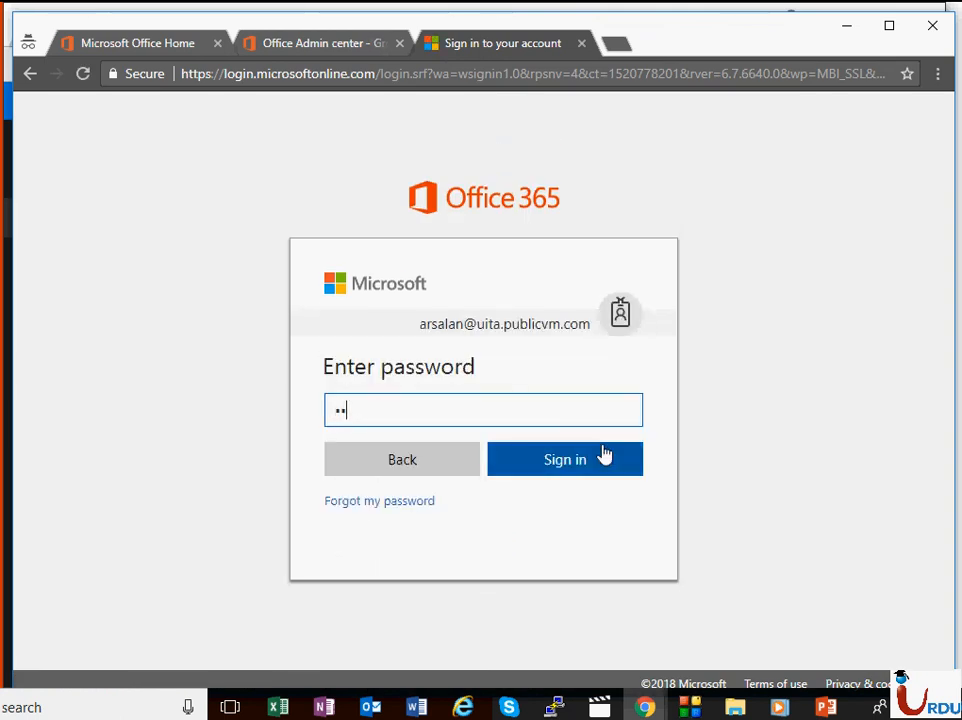
type("•••••")
left_click(604, 456)
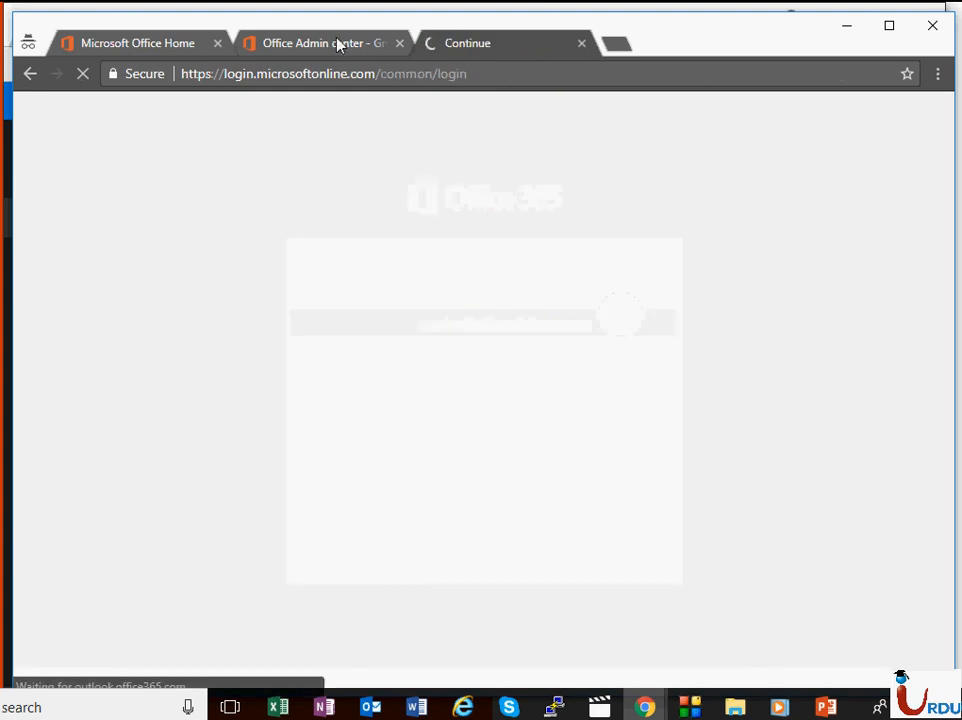
left_click(398, 43)
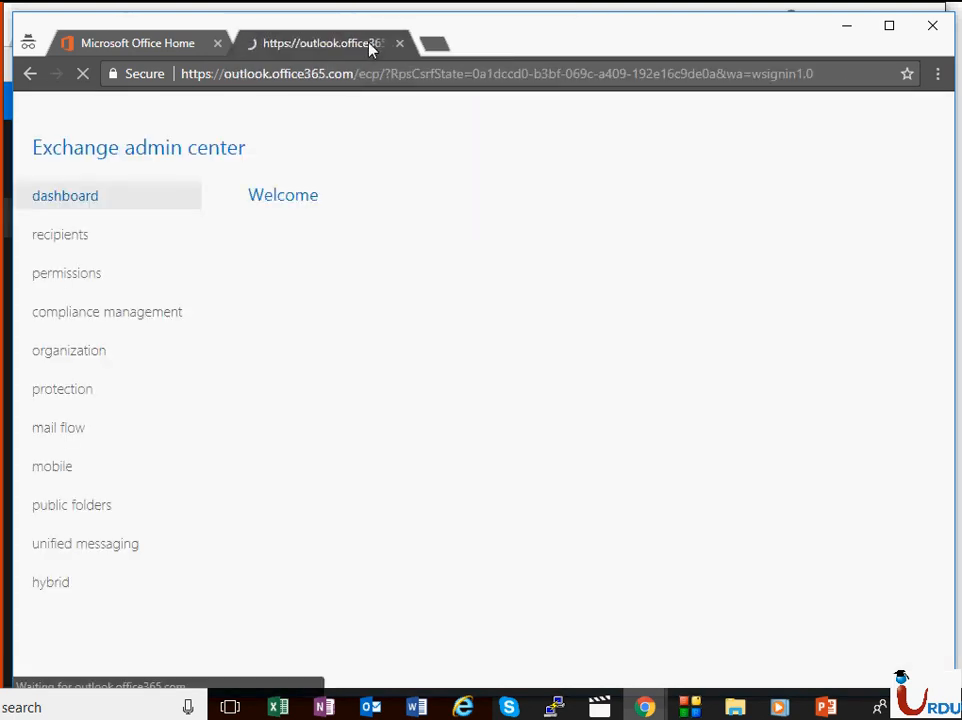
Step: Verify the seven mailboxes and the UITA group under recipients, then return to Active users
left_click(108, 259)
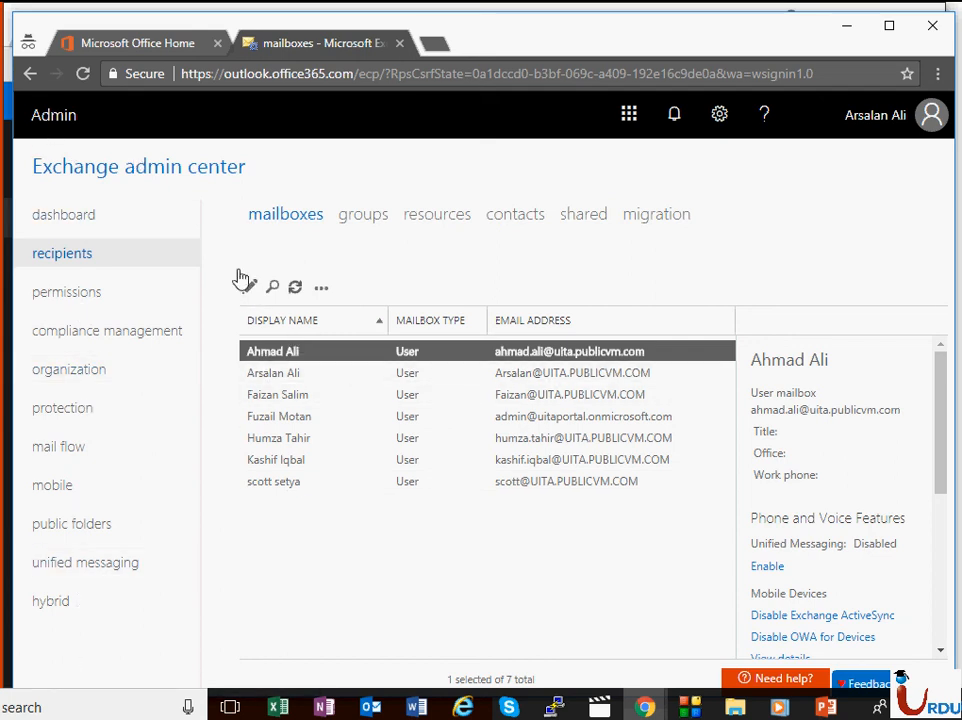
left_click(348, 217)
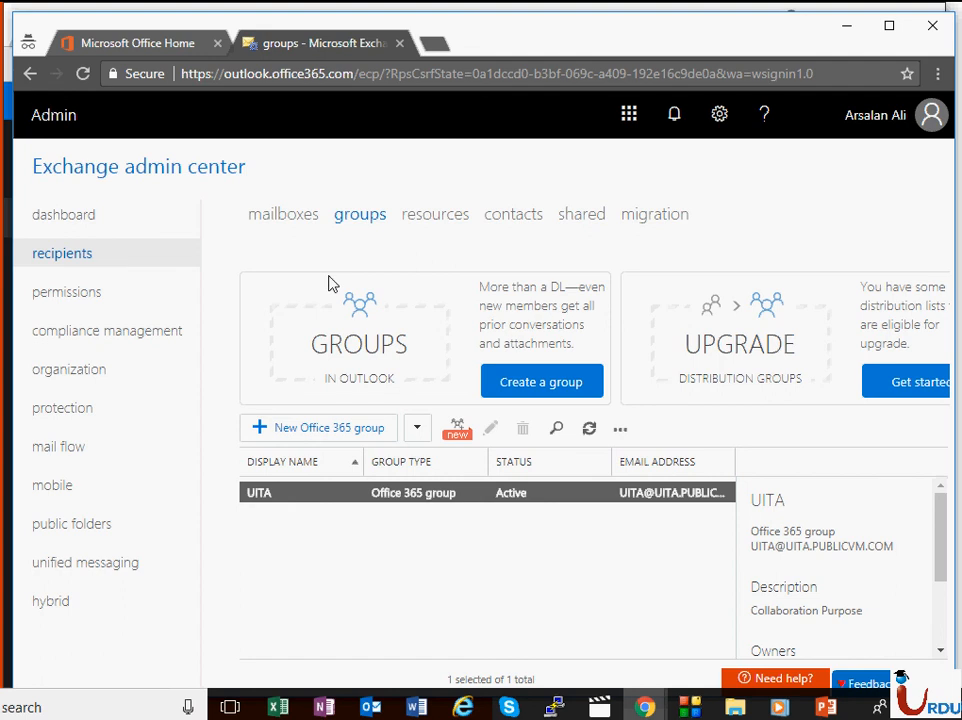
left_click(140, 45)
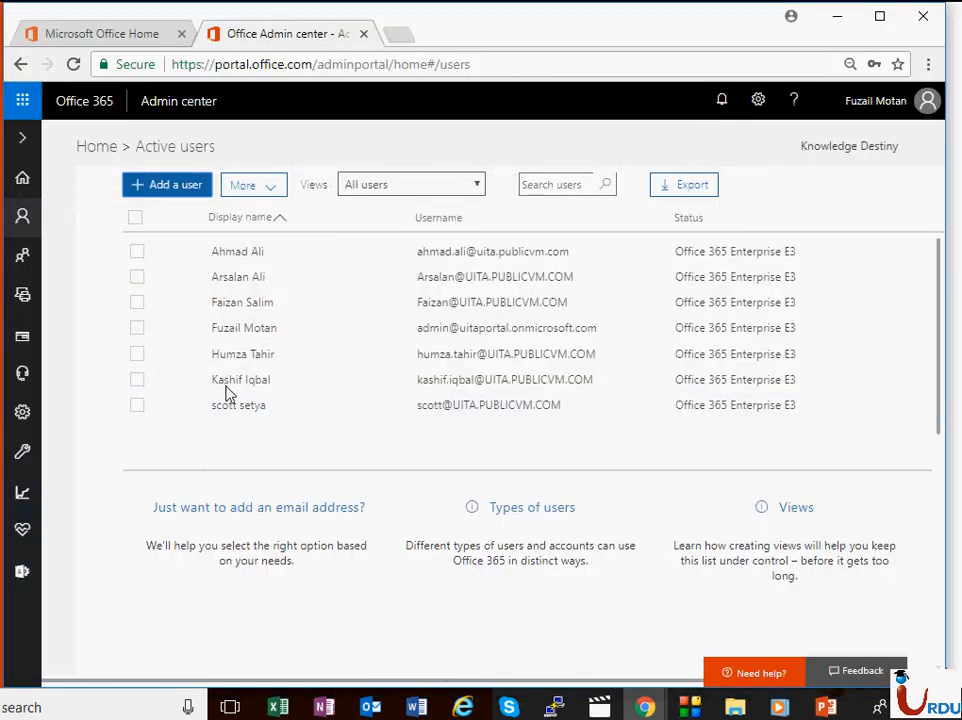
Step: Start a new user, entering the person's first and last name and an admin username
left_click(200, 197)
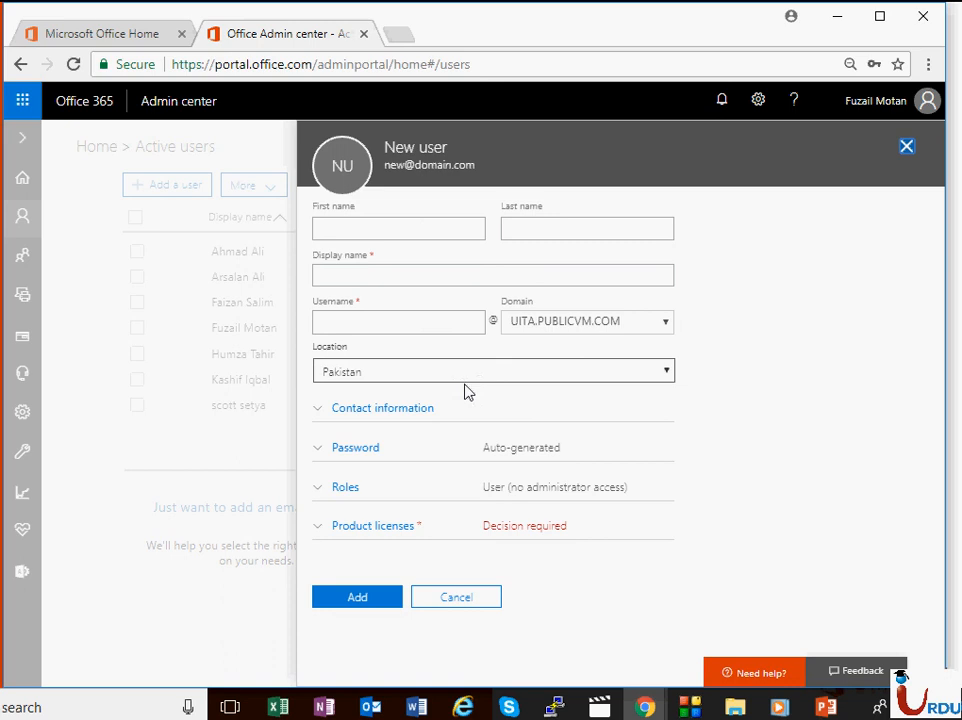
left_click(906, 148)
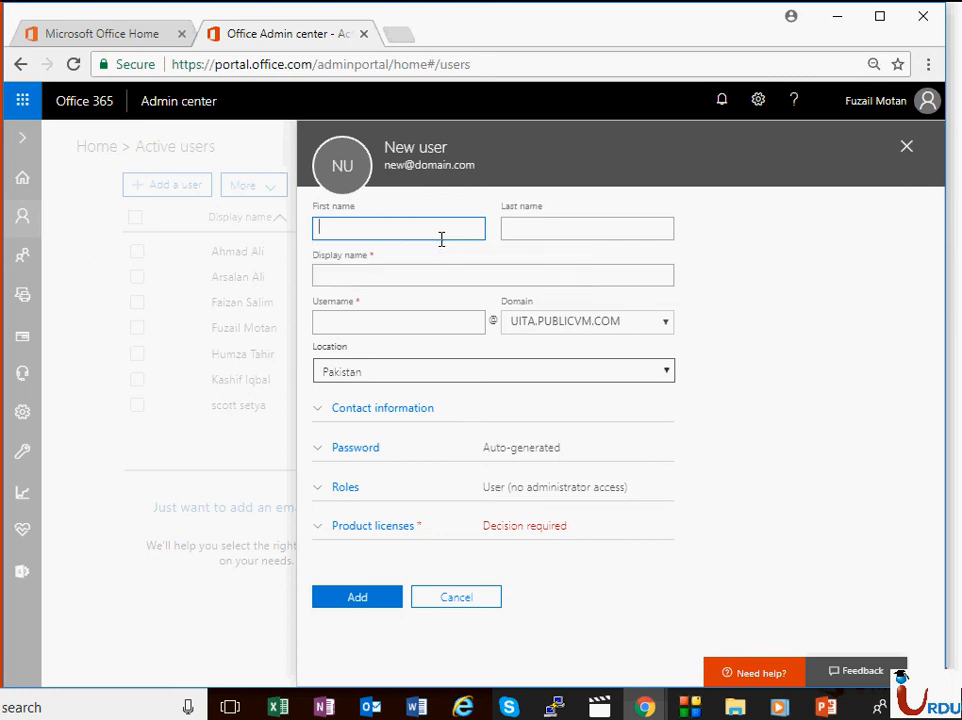
key("Tab")
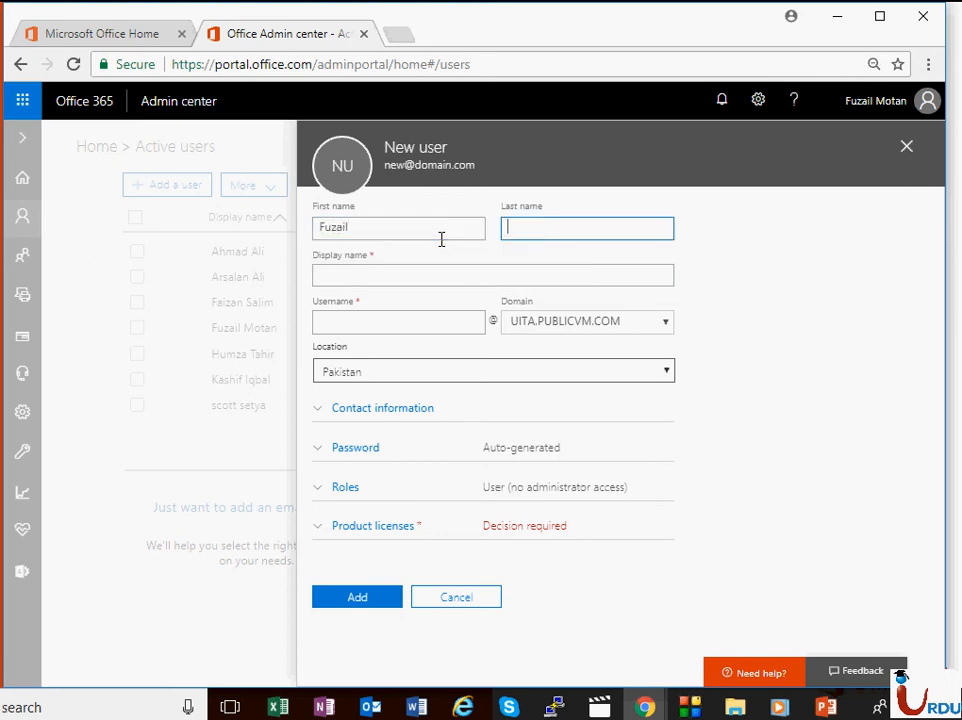
key("Tab")
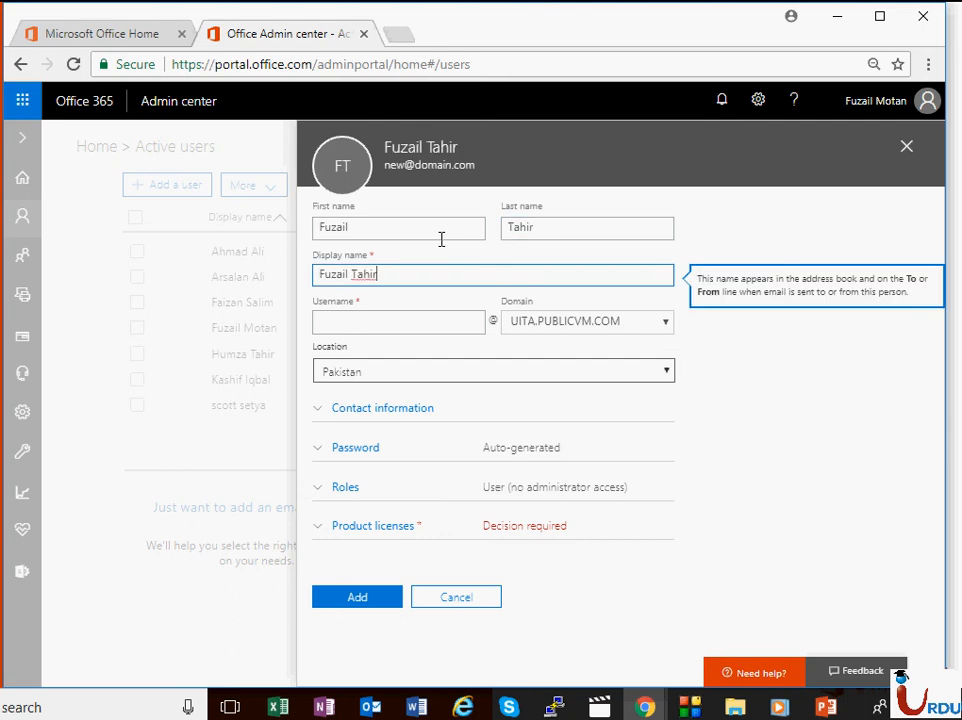
key("Tab")
type("admin1")
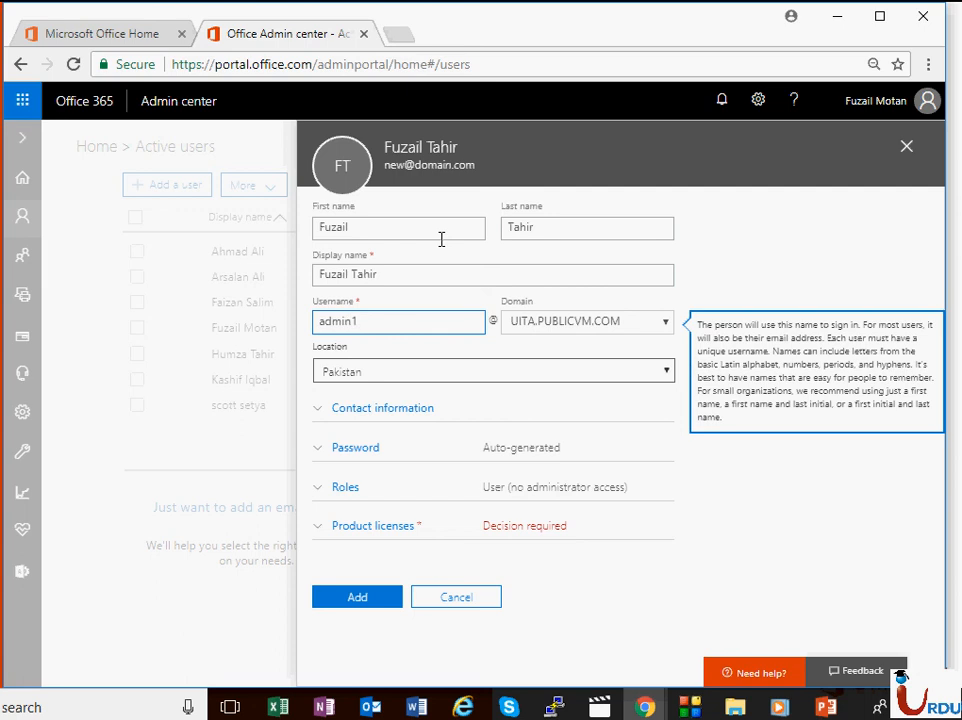
key("BackSpace")
key("BackSpace")
key("BackSpace")
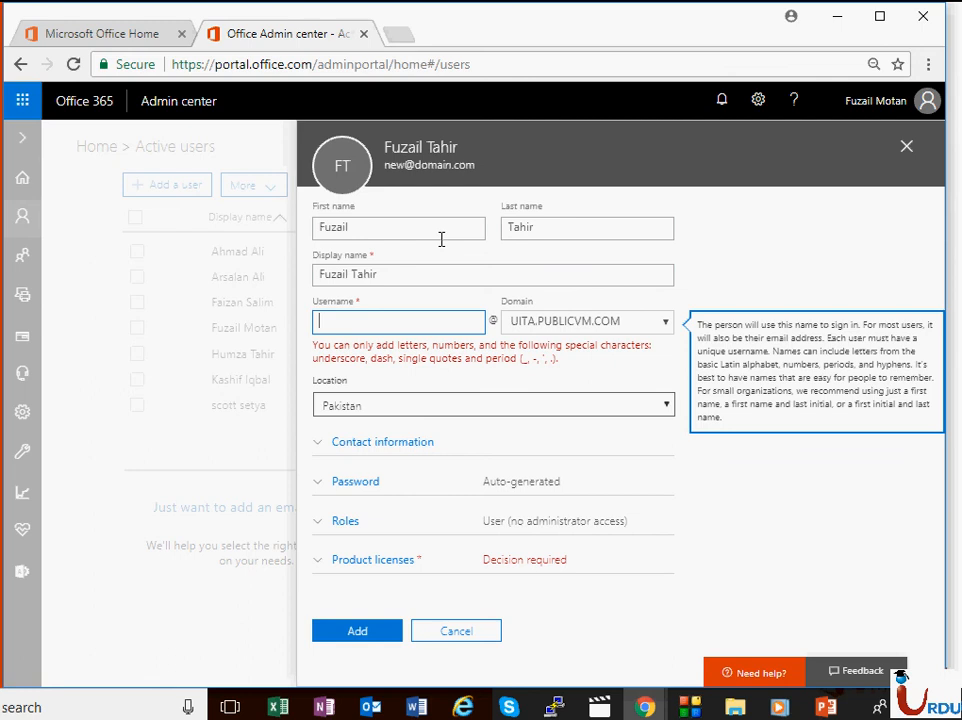
type("saad")
type("admin")
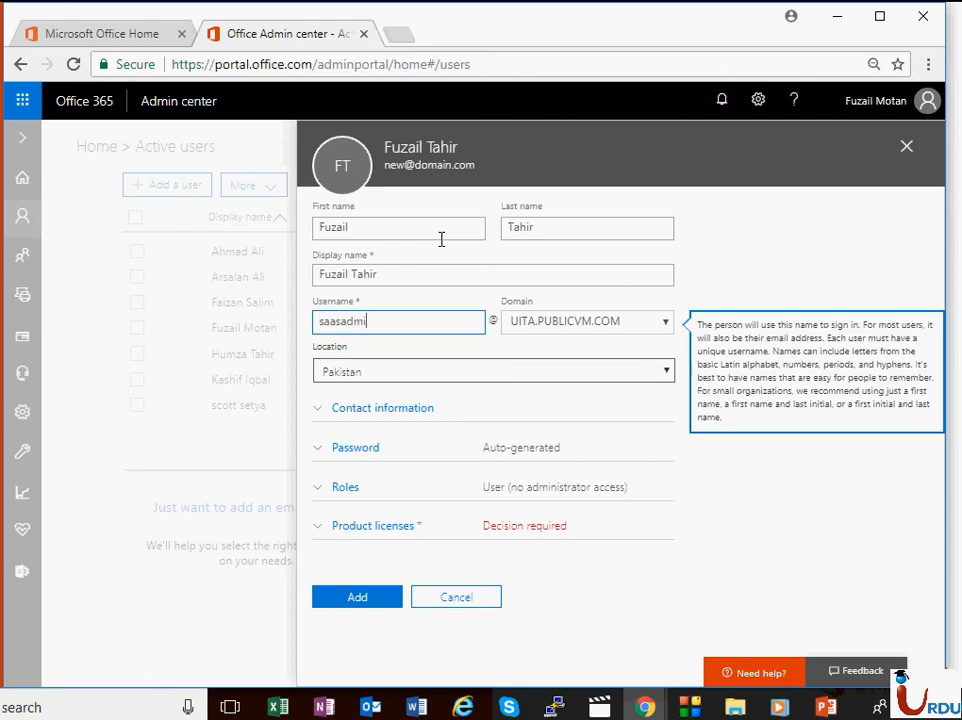
Step: Give the new user a manually set password and the Global administrator role
left_click(456, 447)
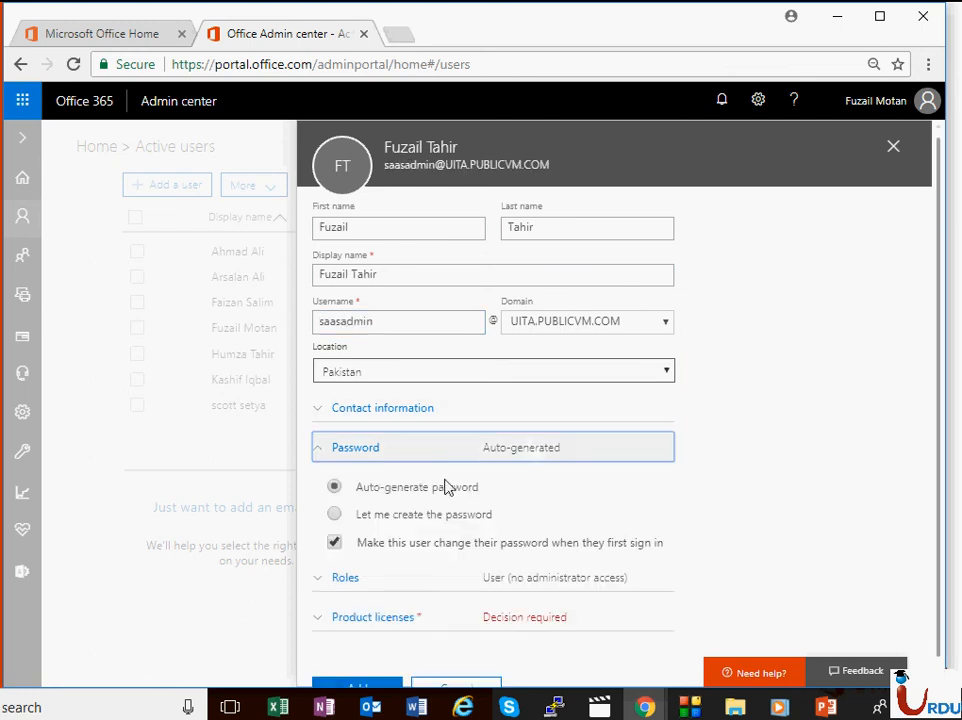
left_click(334, 514)
left_click(519, 553)
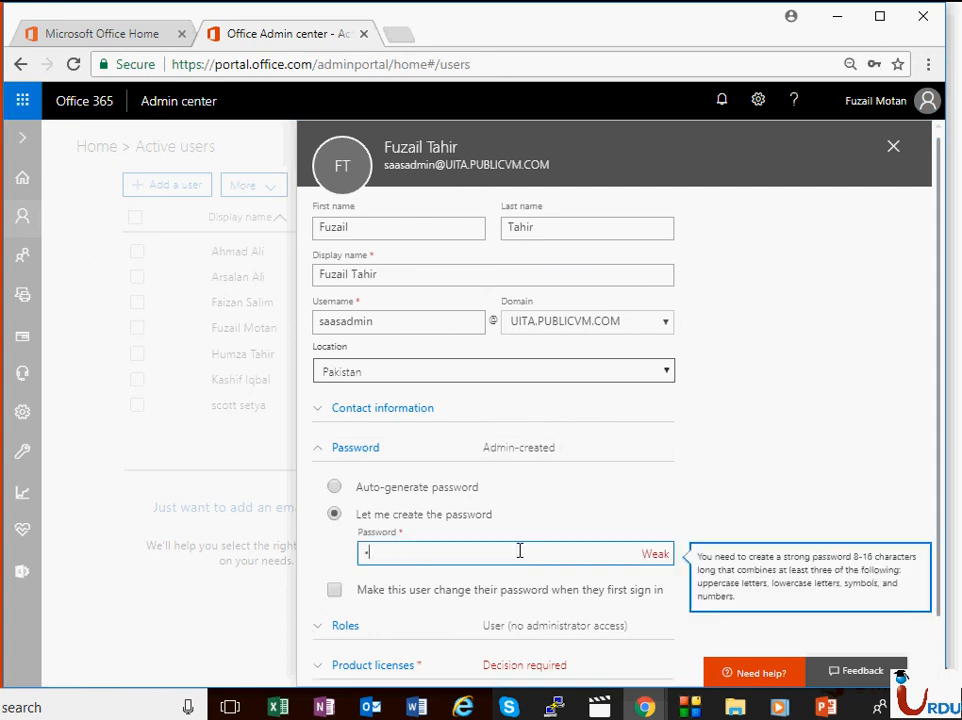
type("•••••")
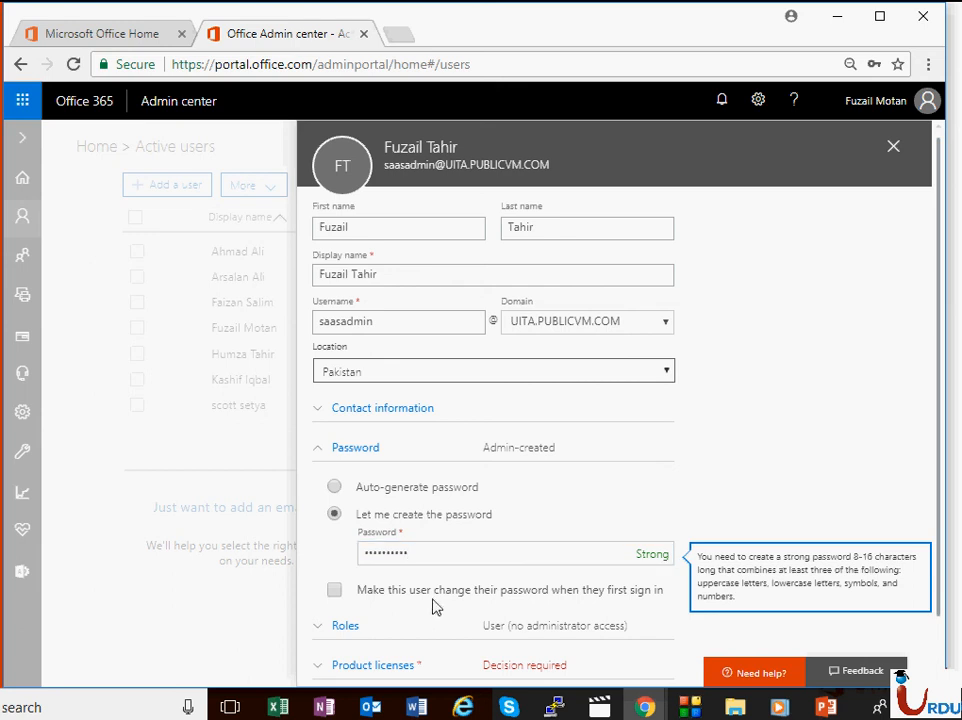
scroll(455, 560, "down", 1)
left_click(408, 567)
scroll(425, 457, "down", 3)
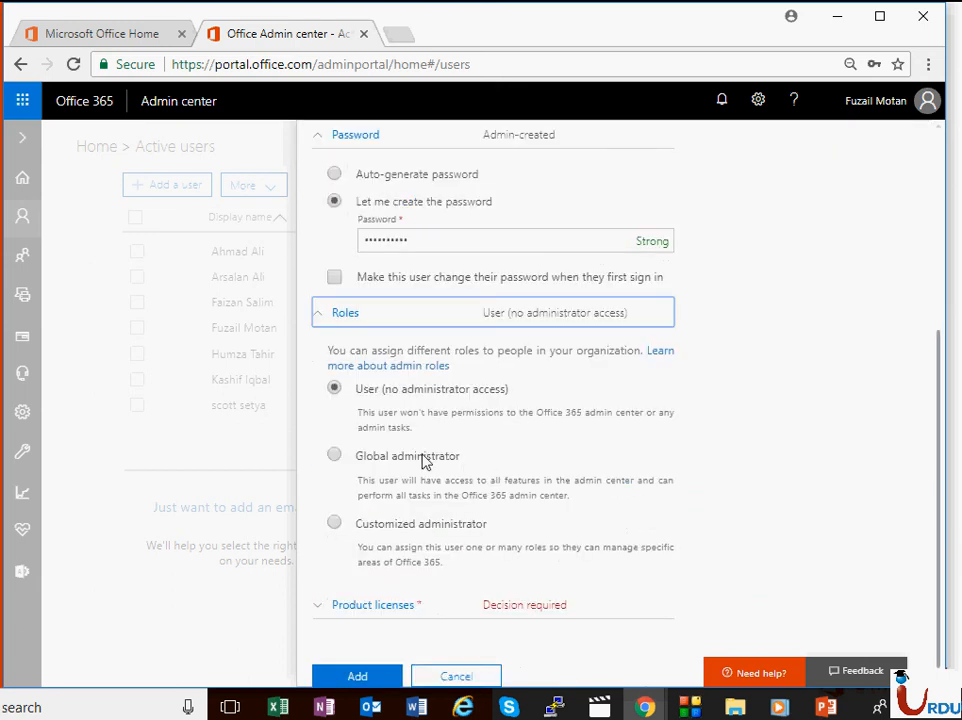
left_click(350, 455)
scroll(458, 494, "down", 1)
Step: Enter the user's alternative email address
left_click(461, 547)
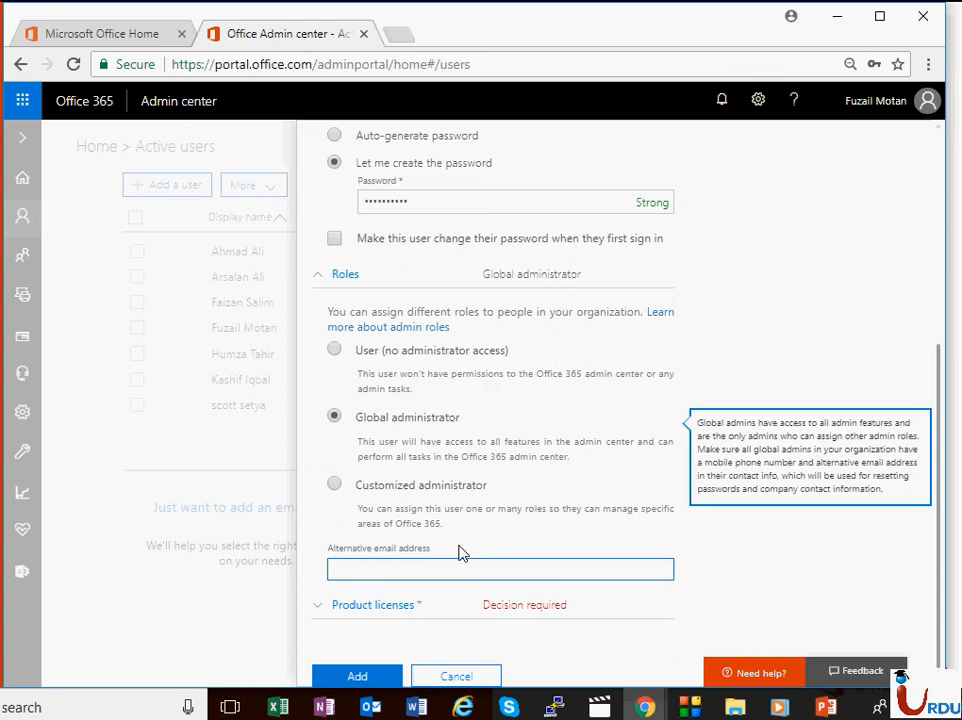
left_click(466, 561)
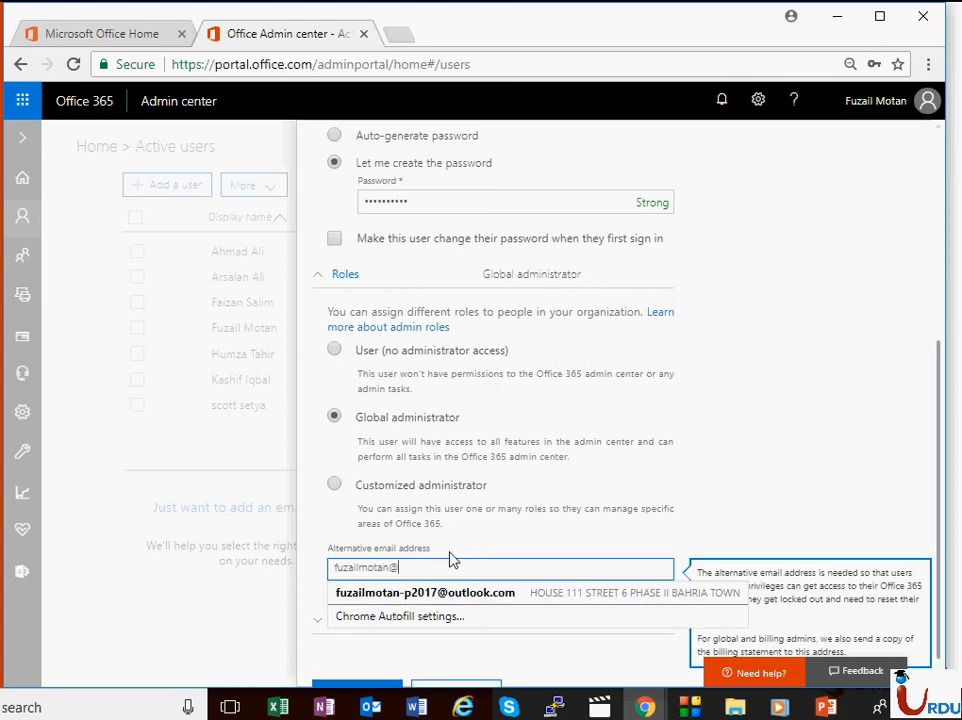
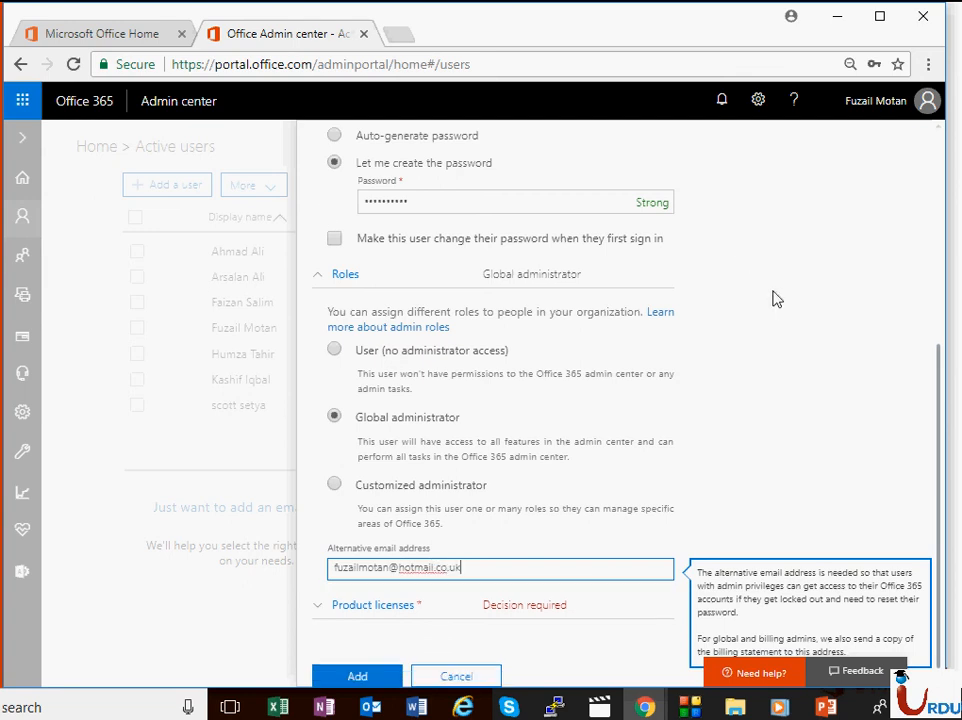
Step: Assign the Office 365 Enterprise E3 licence, create the user and email the password
left_click(560, 606)
scroll(687, 430, "down", 2)
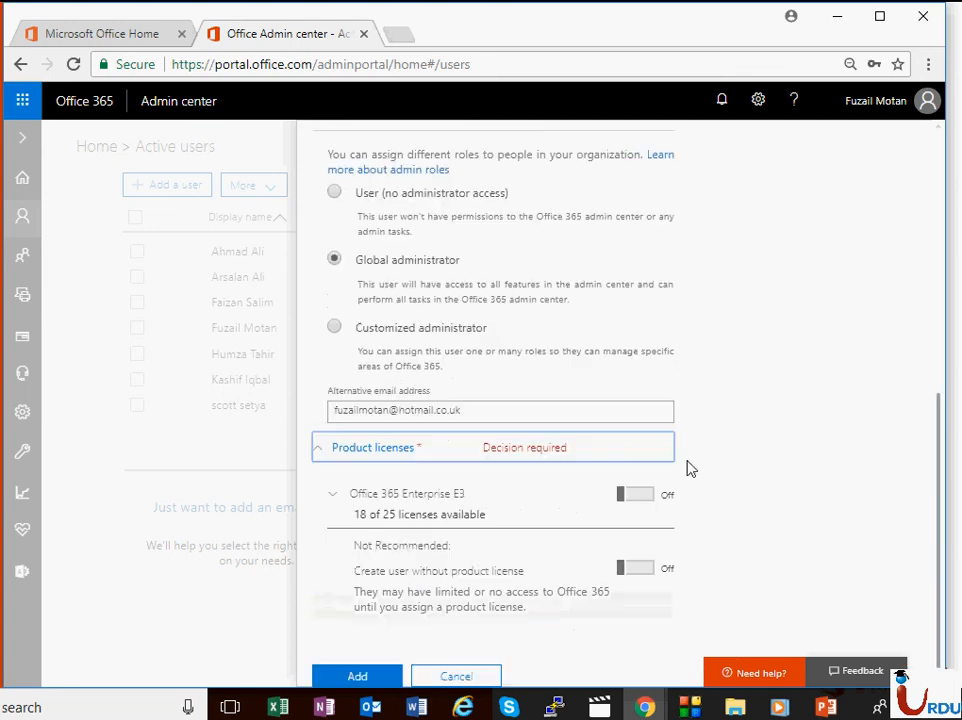
left_click(640, 496)
scroll(458, 600, "down", 6)
scroll(397, 623, "down", 1)
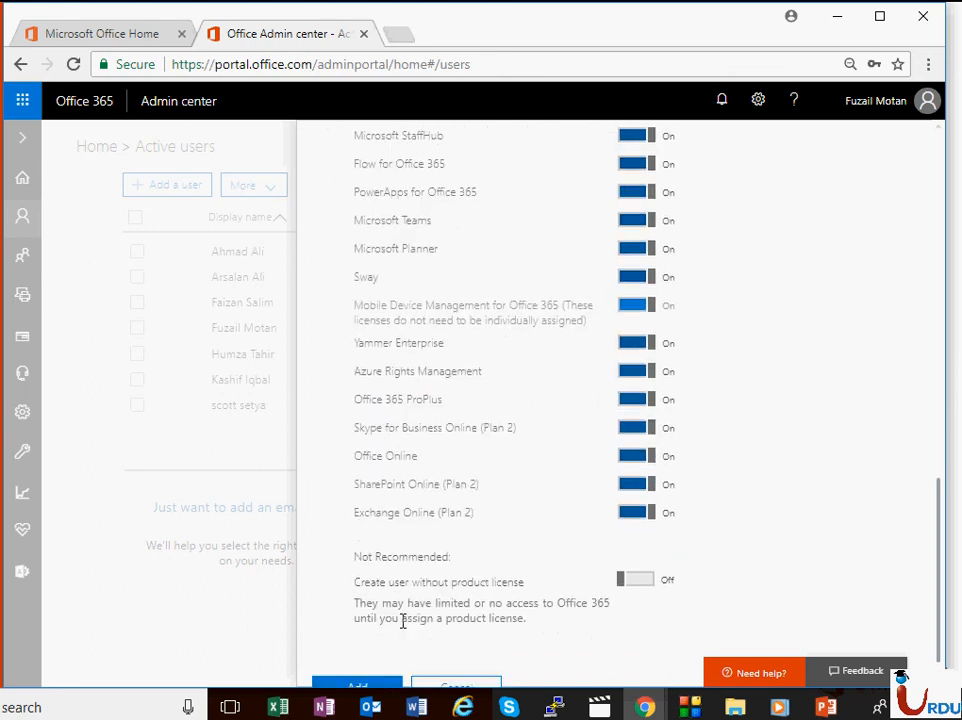
left_click(382, 679)
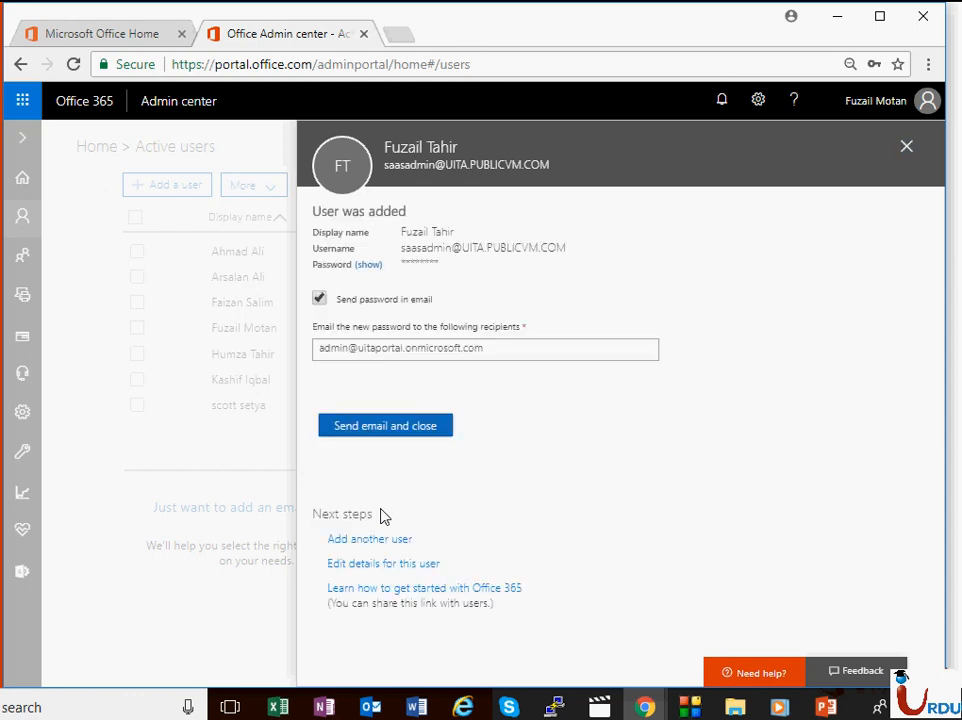
left_click(446, 426)
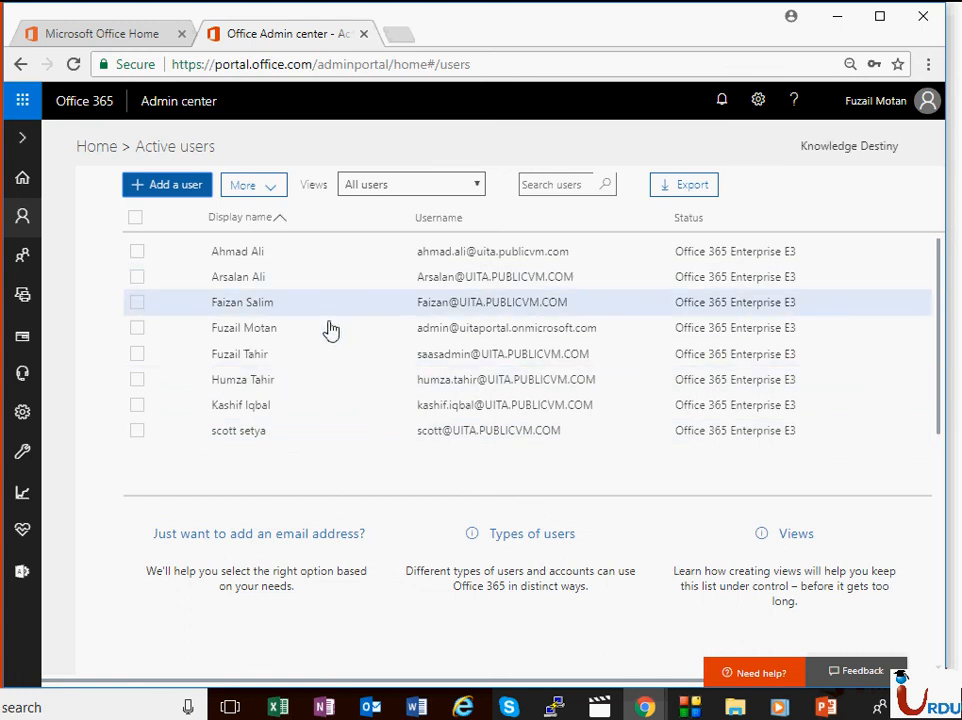
Step: In the other browser window, go to the portal.office.com address
mouse_move(645, 707)
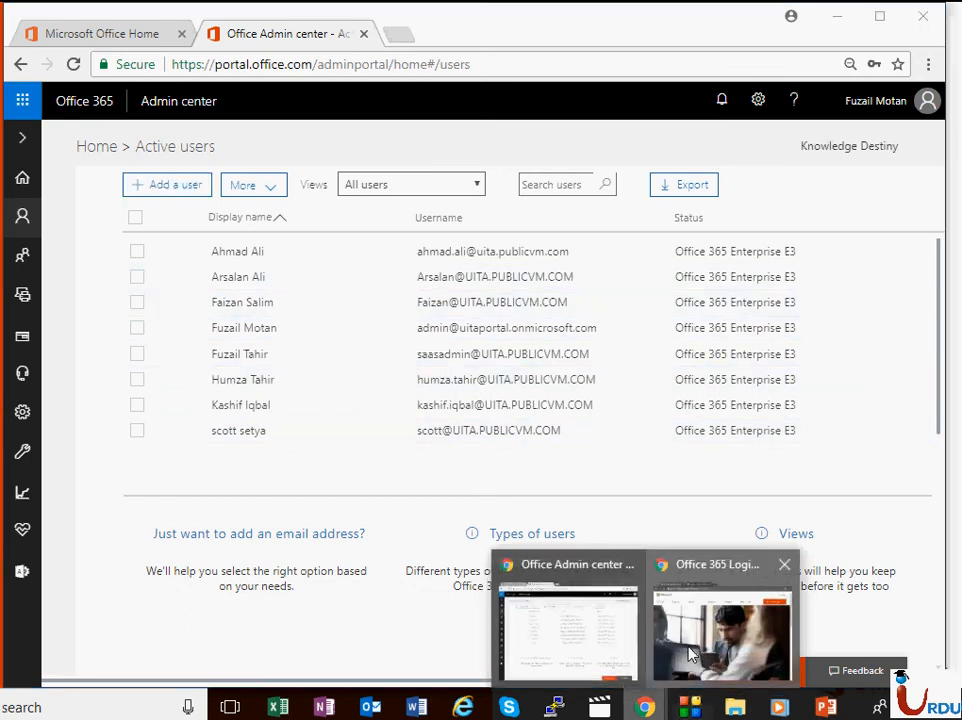
left_click(732, 630)
left_click(541, 78)
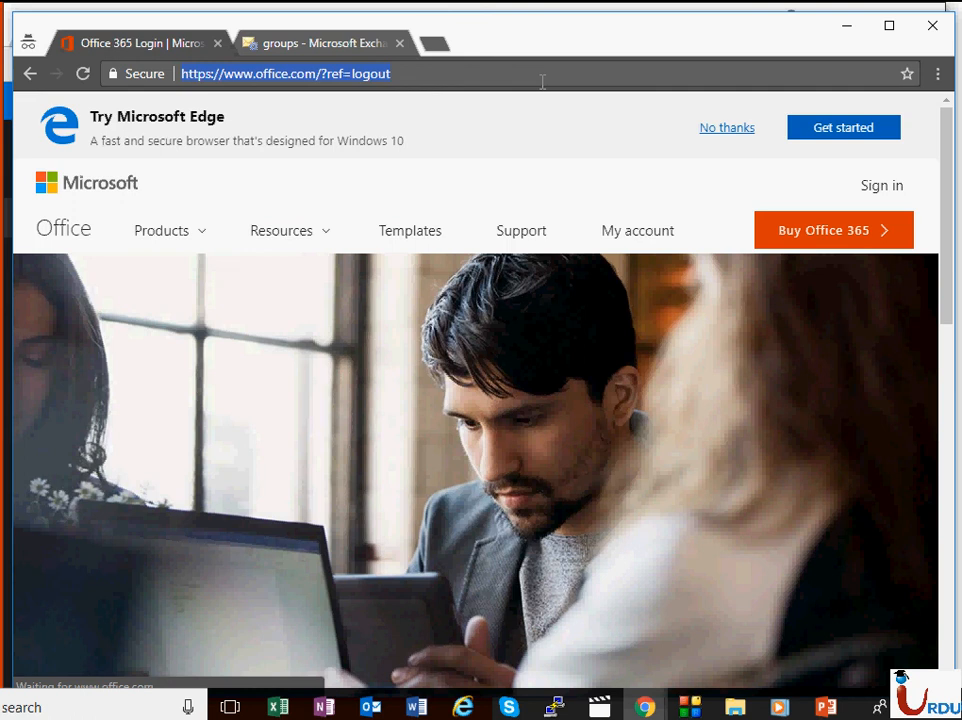
type("portal.office.com")
key("Return")
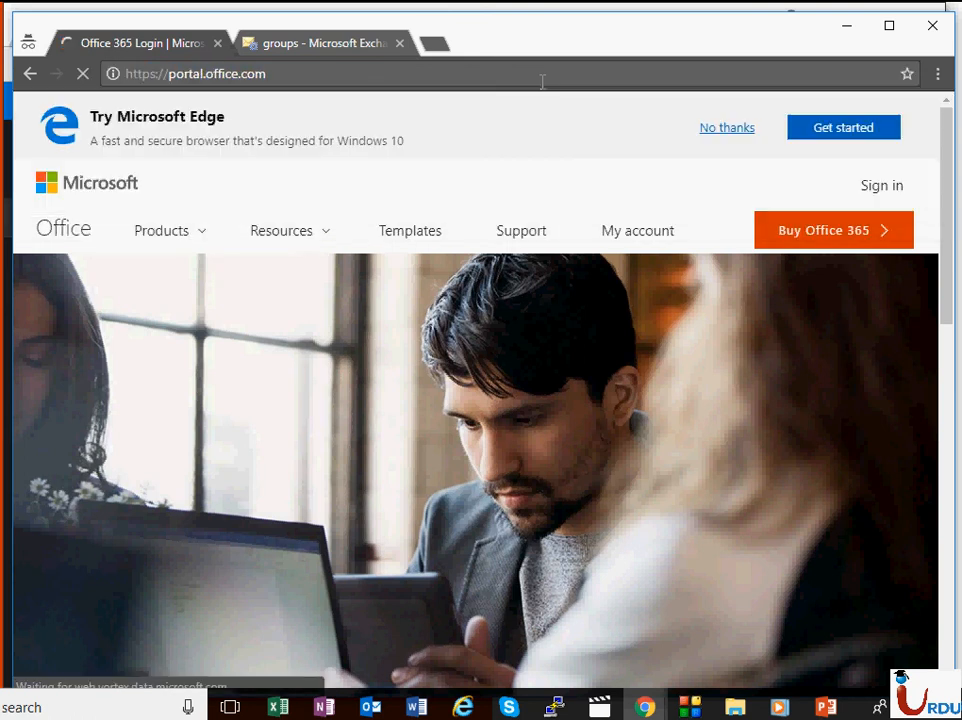
Step: Close the Exchange groups tab and sign the current user out
left_click(348, 47)
left_click(399, 43)
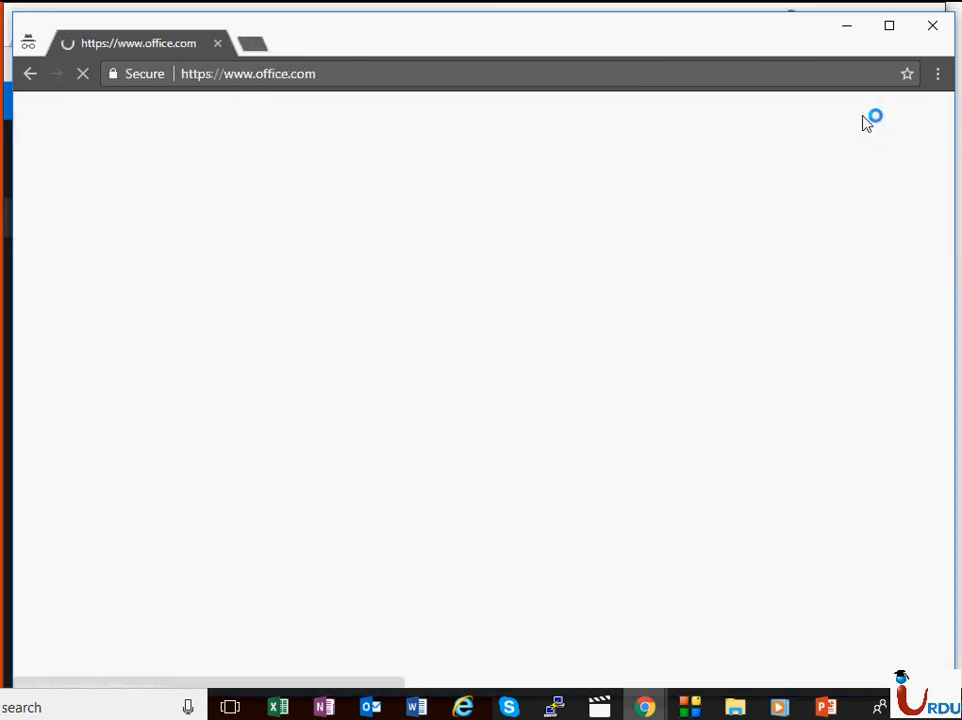
left_click(928, 116)
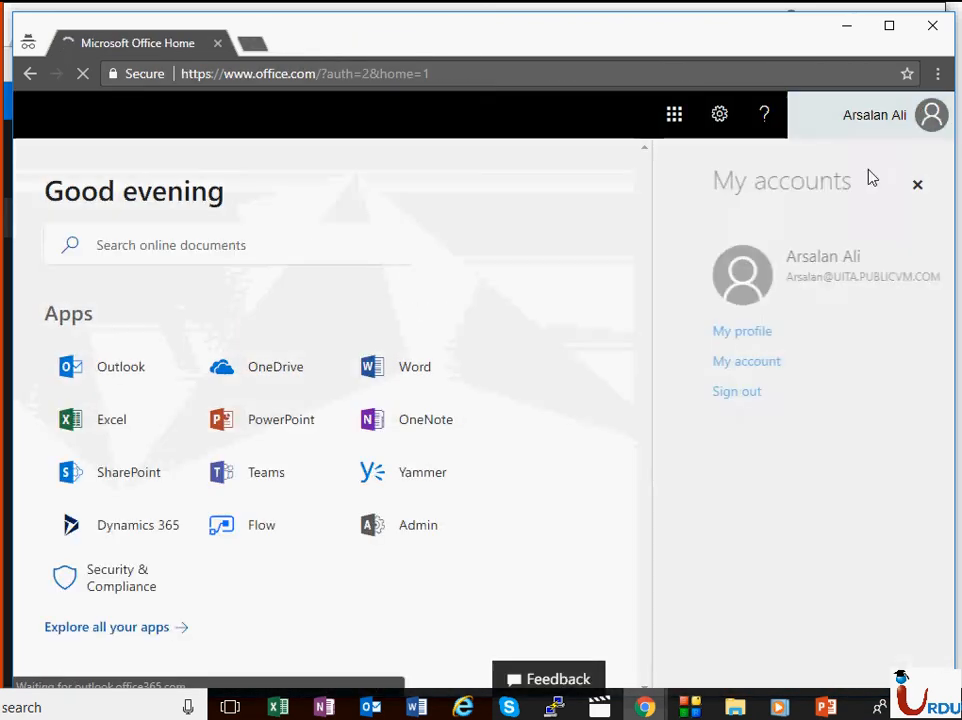
left_click(730, 390)
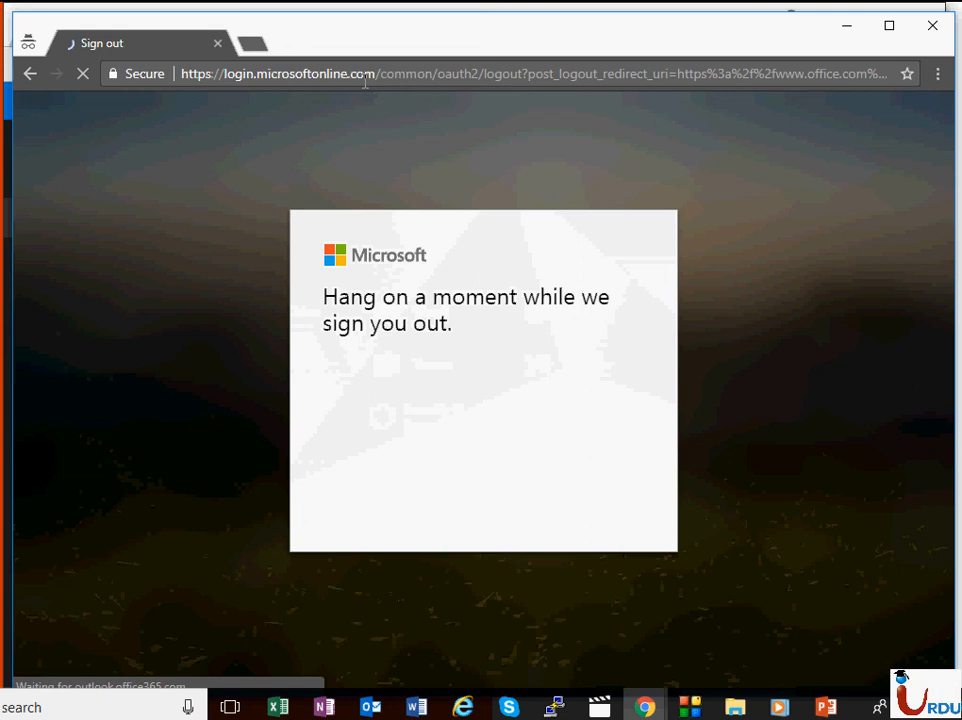
Step: Reload portal.office.com to reach the sign-in account picker
left_click(436, 82)
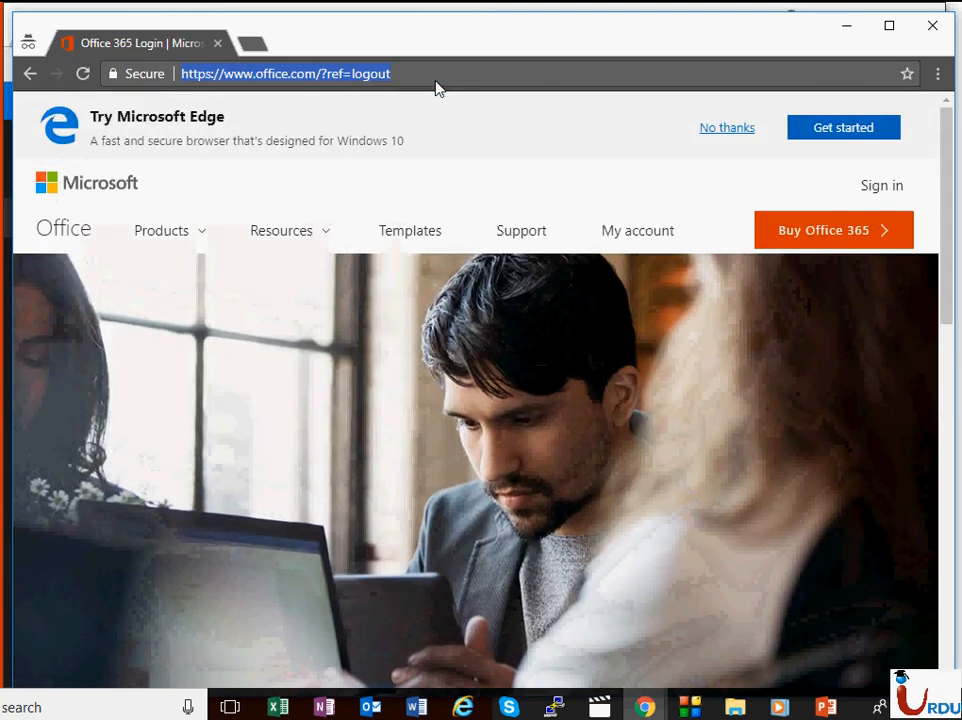
type("port")
type("al.ofice")
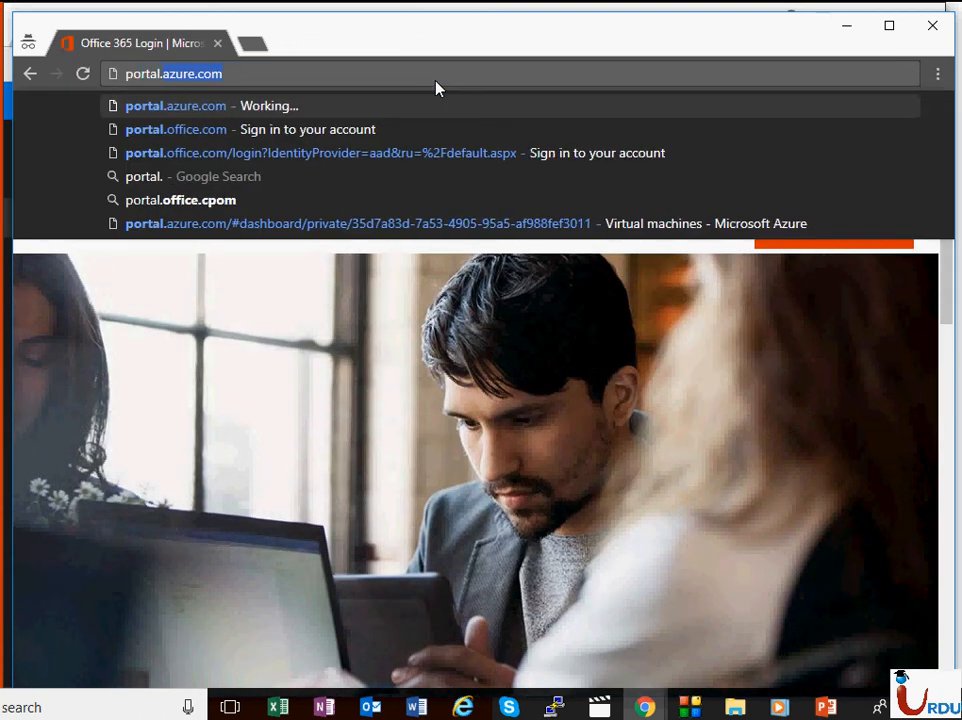
key("BackSpace")
key("BackSpace")
key("BackSpace")
type("fice")
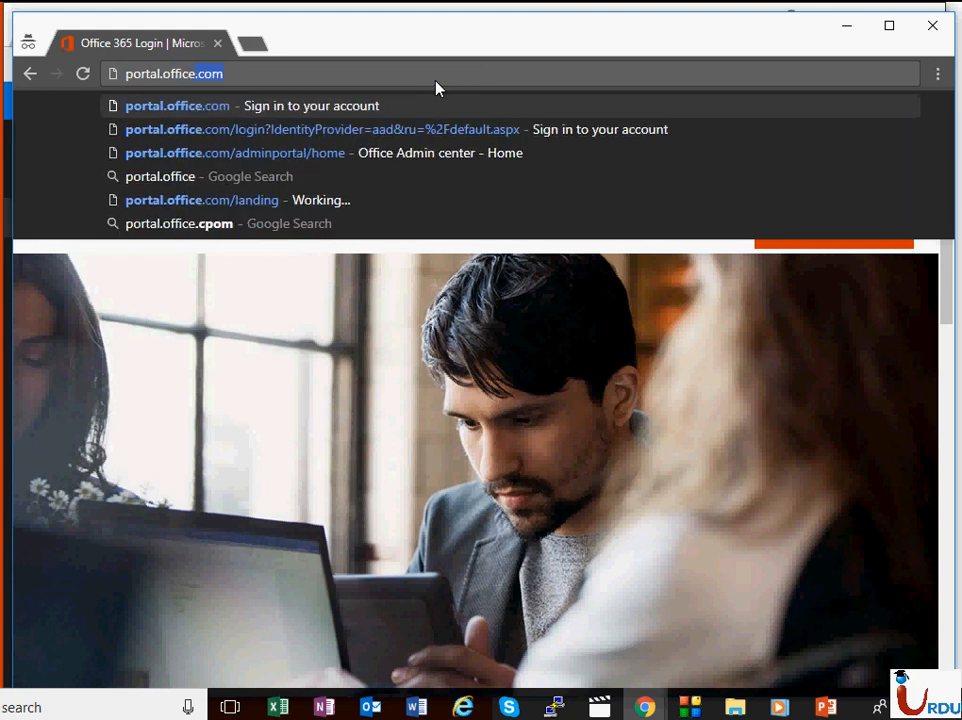
key("Return")
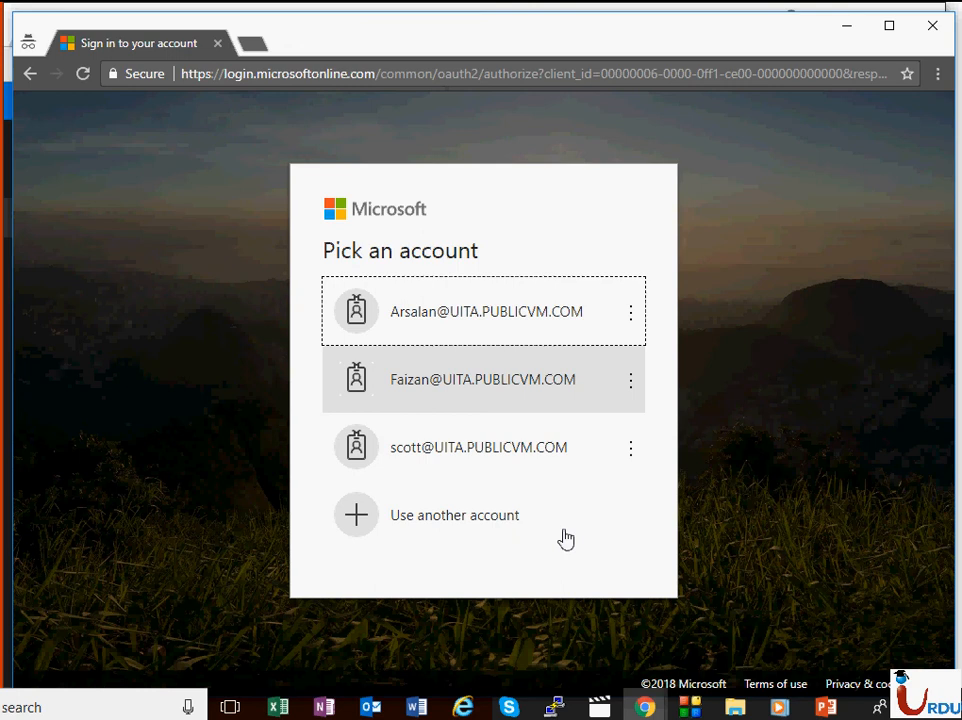
Step: Sign in via Use another account with the new admin's username and password
left_click(505, 521)
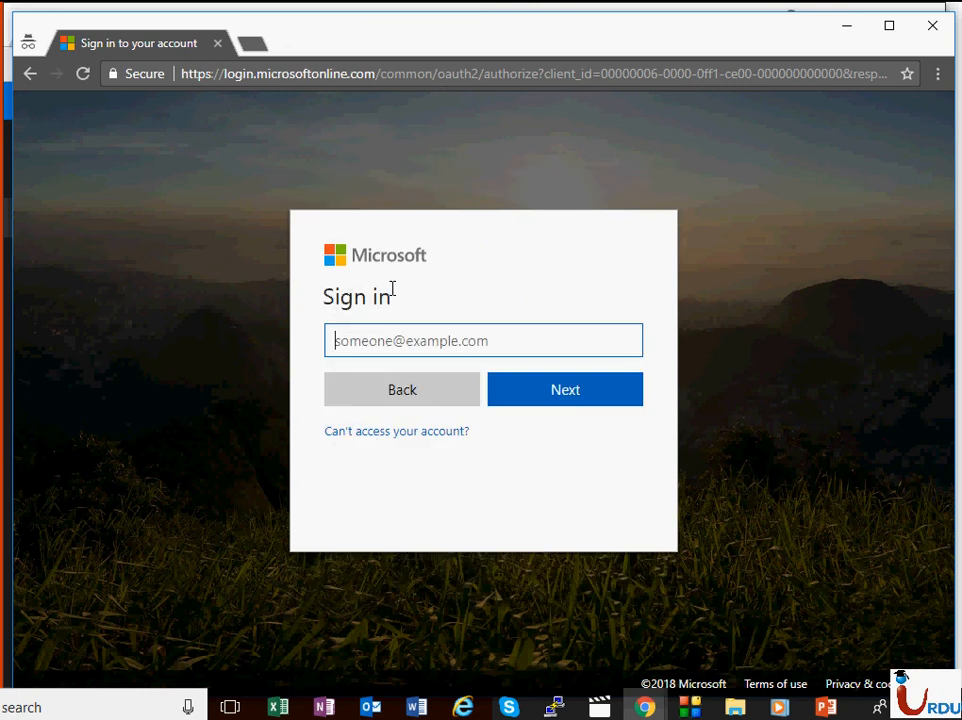
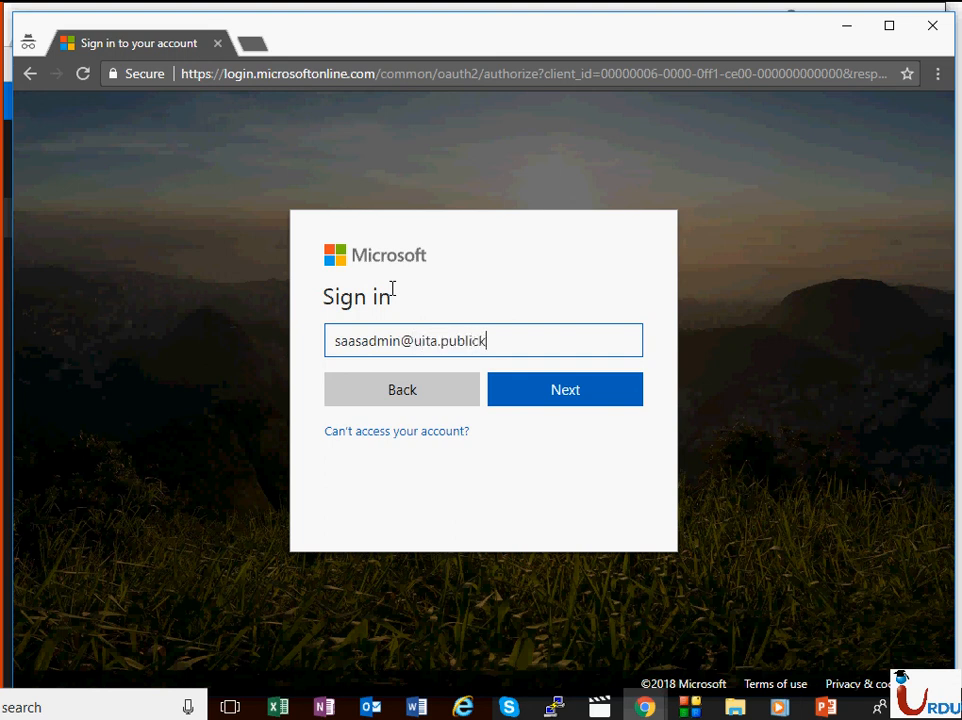
key("Return")
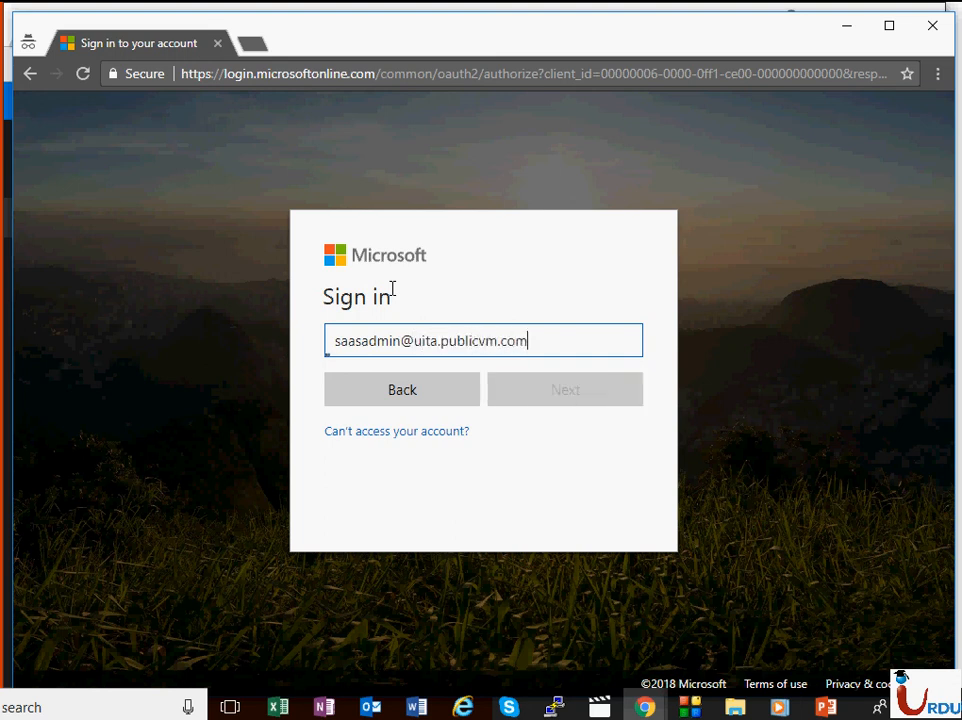
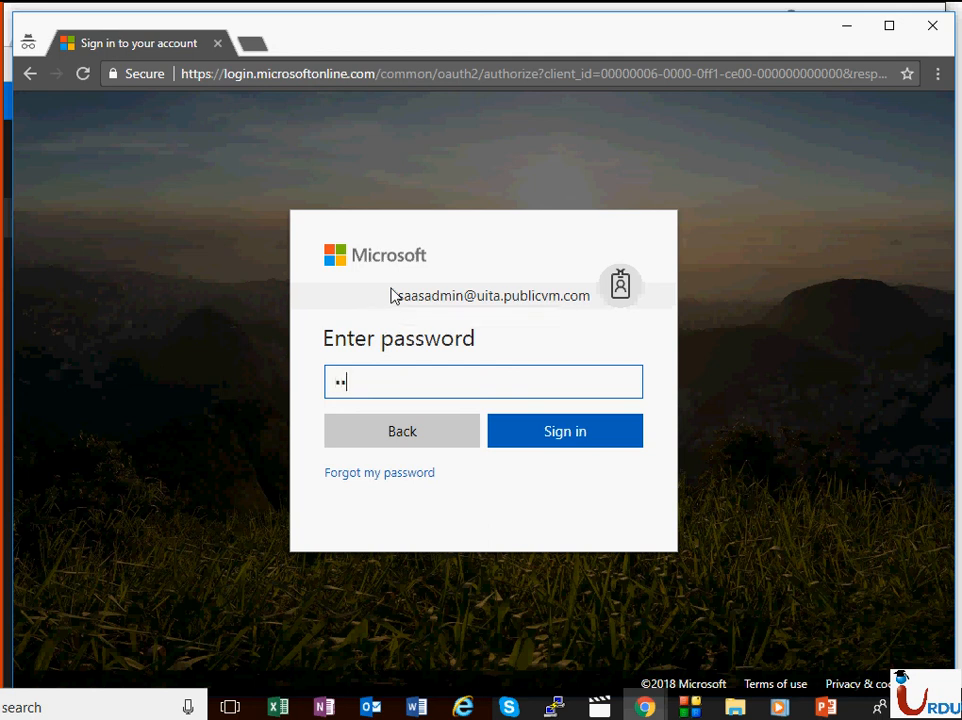
key("Return")
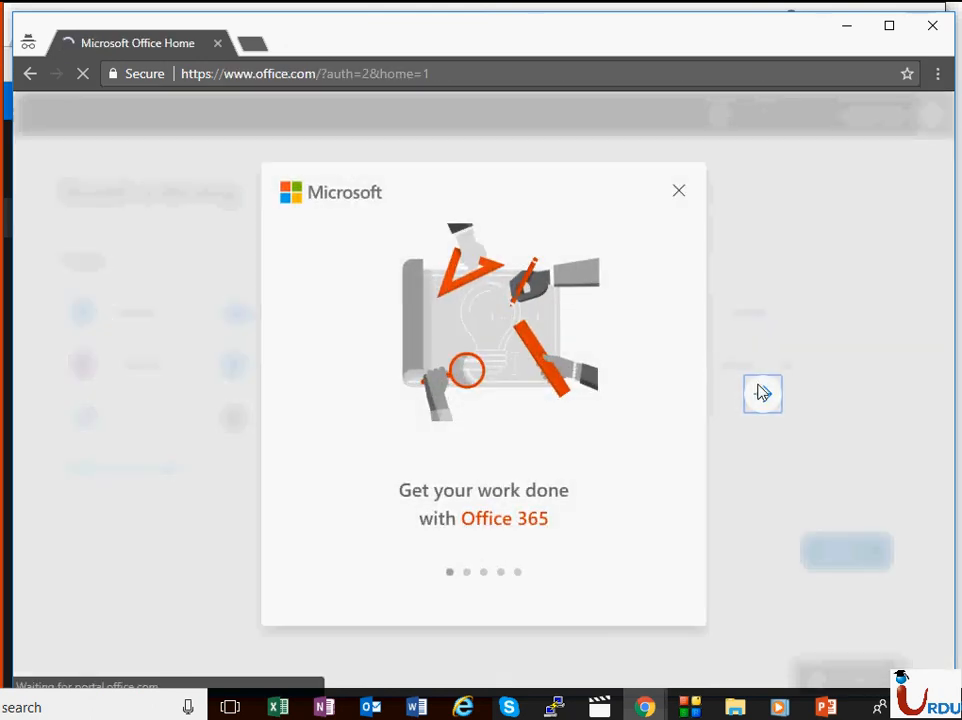
Step: Skip through the Office welcome slides and open the Admin center
left_click(766, 396)
left_click(766, 396)
left_click(766, 396)
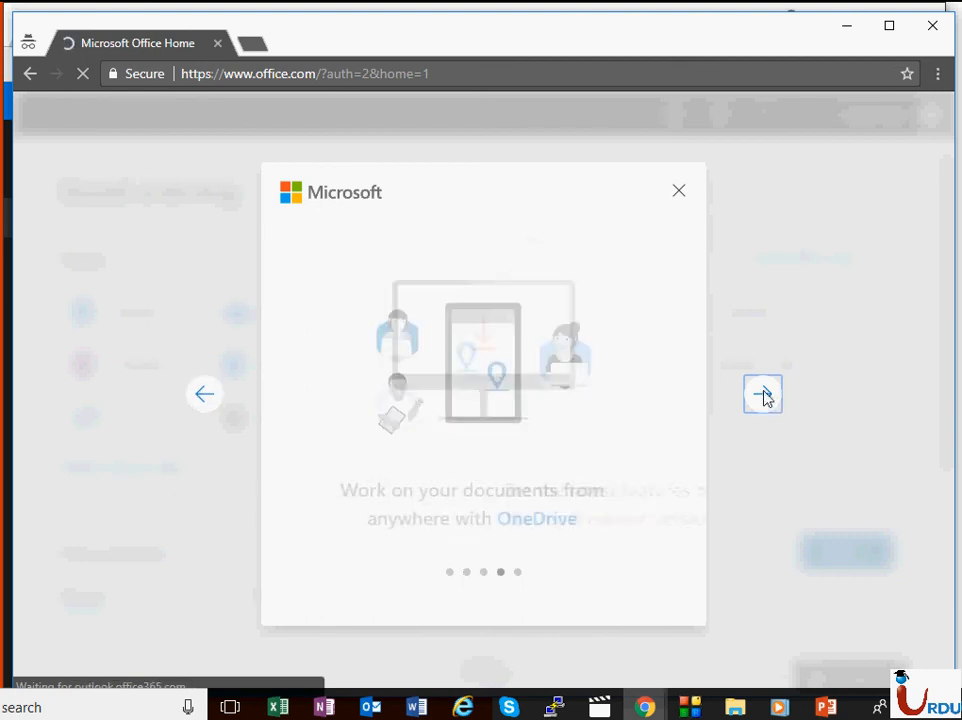
left_click(764, 398)
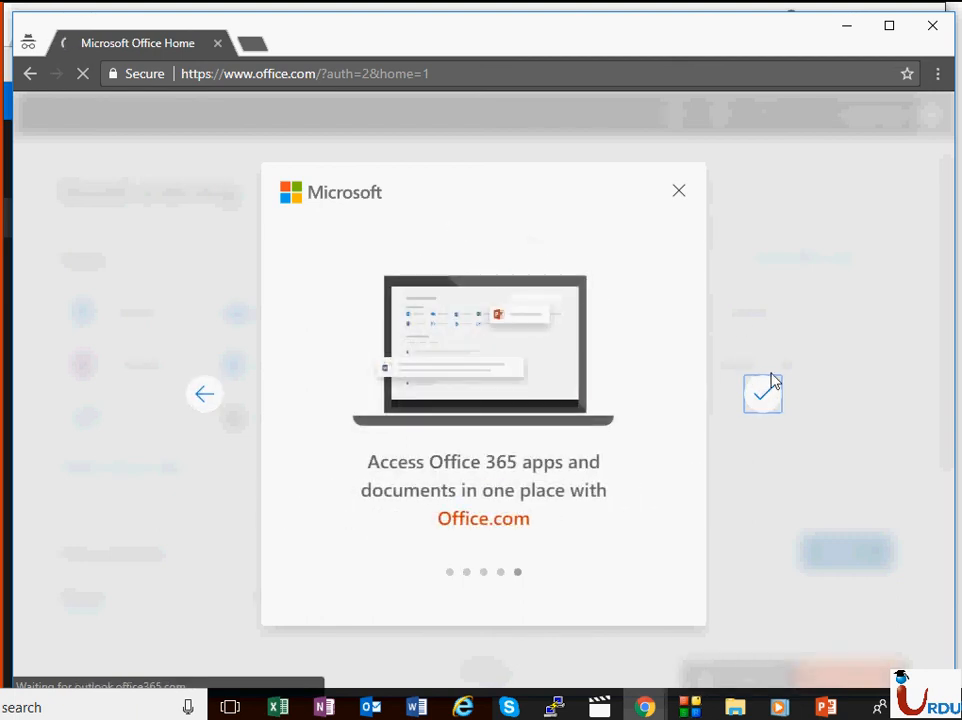
left_click(764, 398)
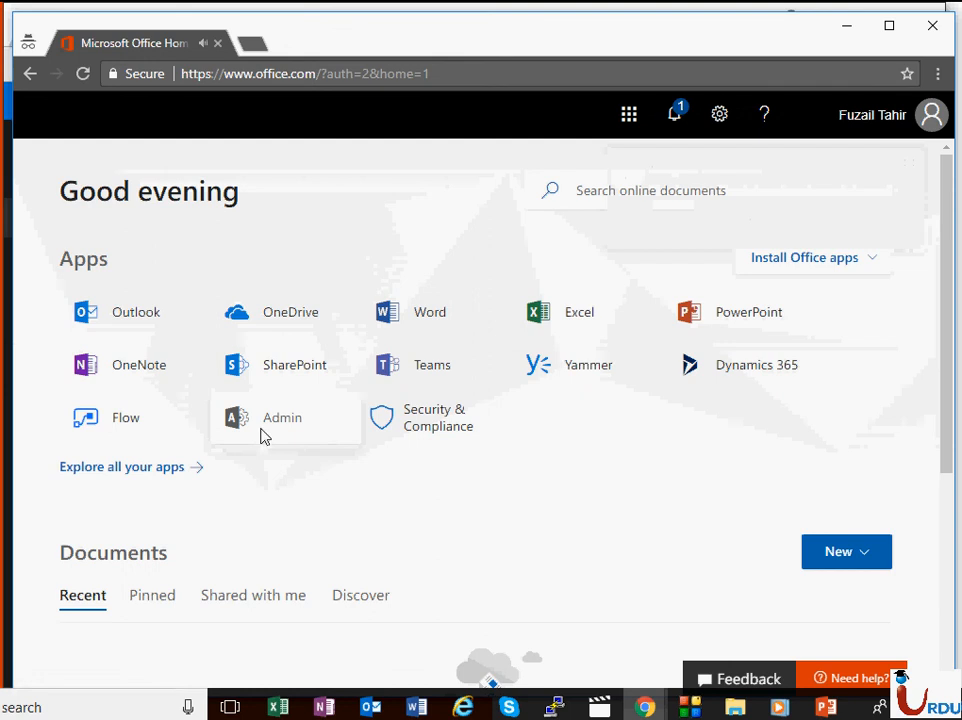
left_click(282, 417)
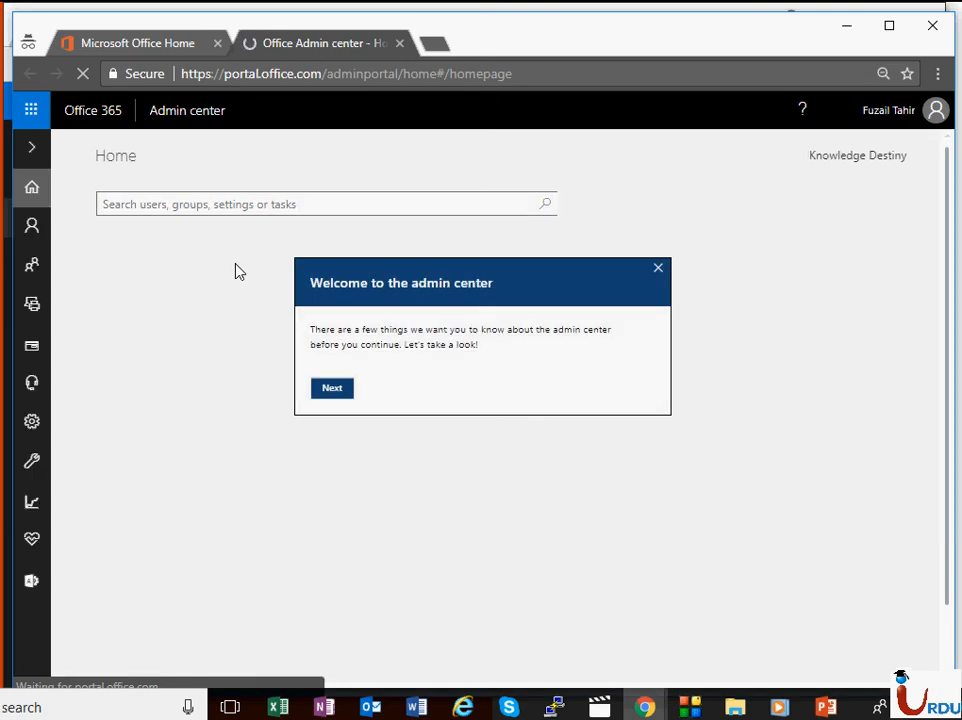
Step: Step through the admin center tour tips and finish the tour
left_click(326, 390)
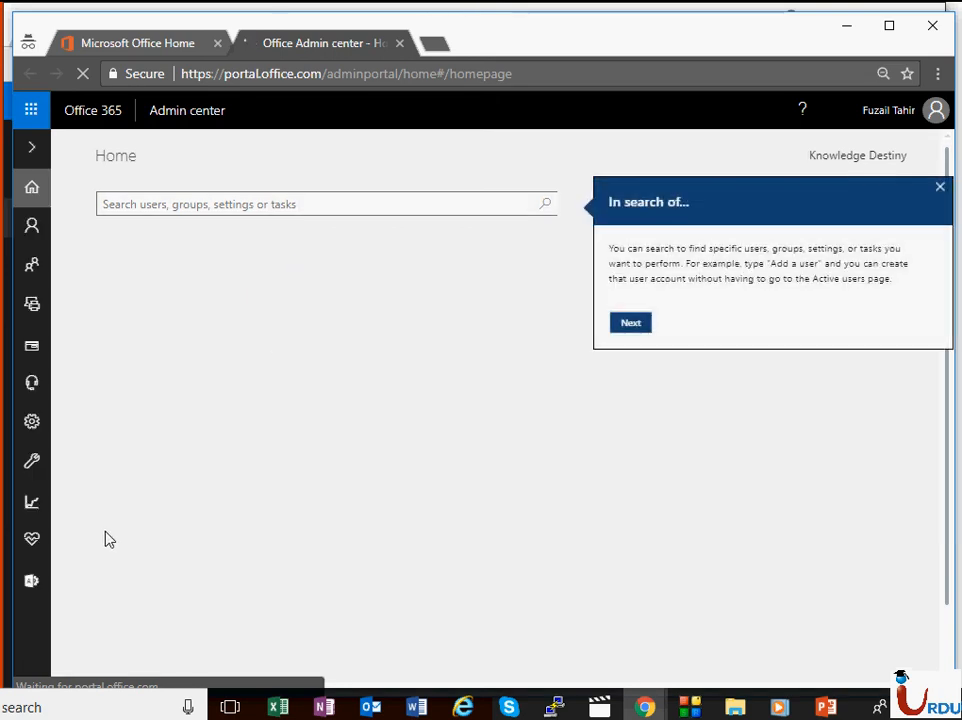
mouse_move(28, 580)
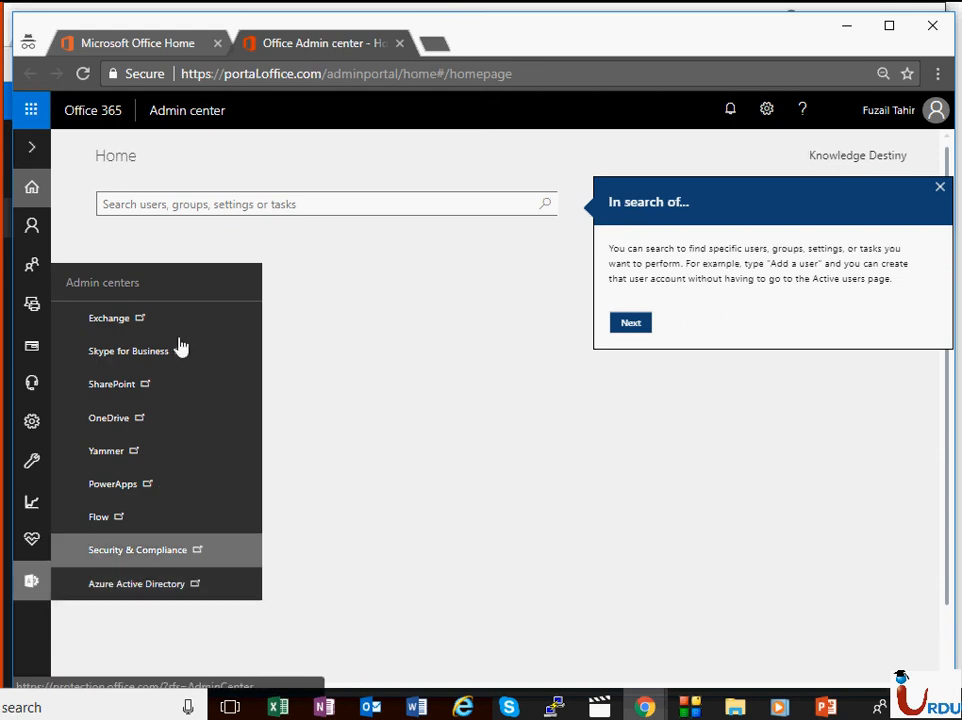
left_click(638, 323)
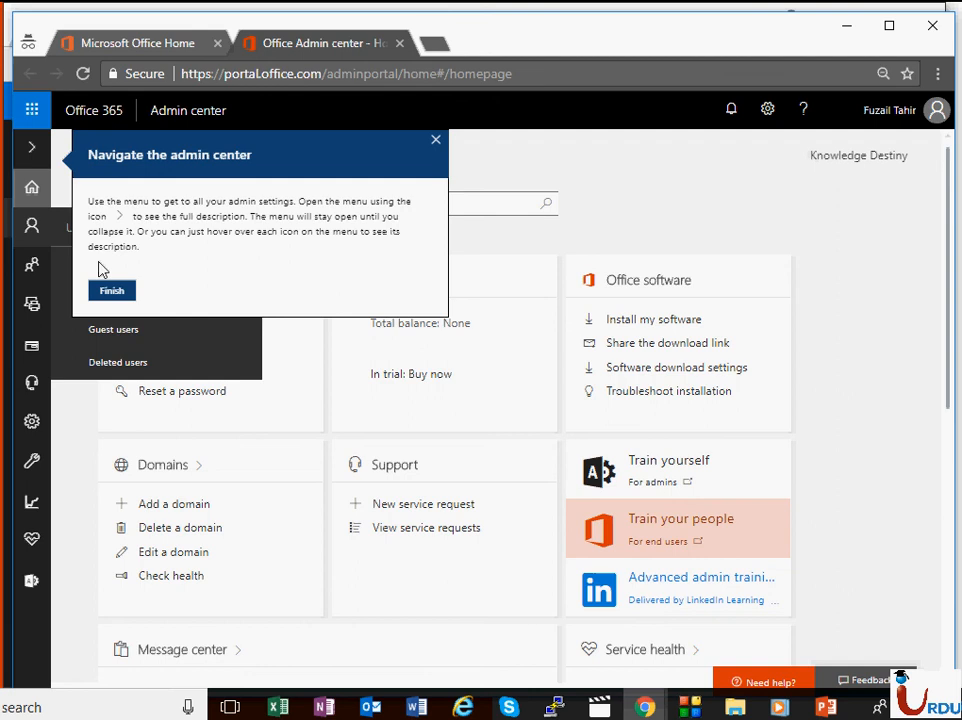
left_click(110, 291)
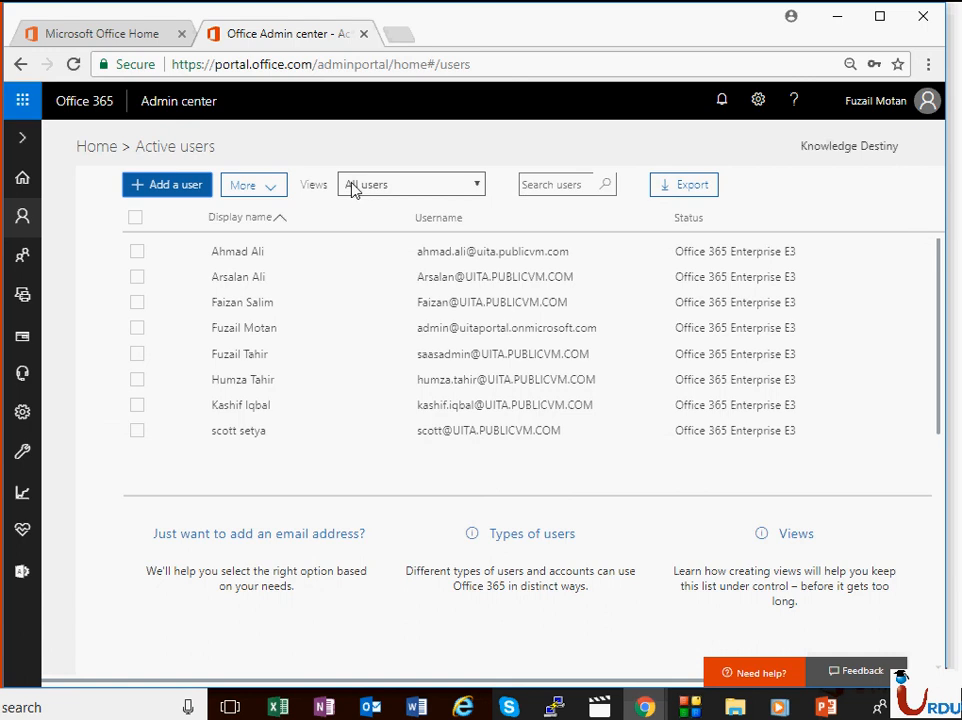
Step: Switch the Active users view to Licensed users, Global admins, then Billing admins, and choose Add custom view
left_click(475, 188)
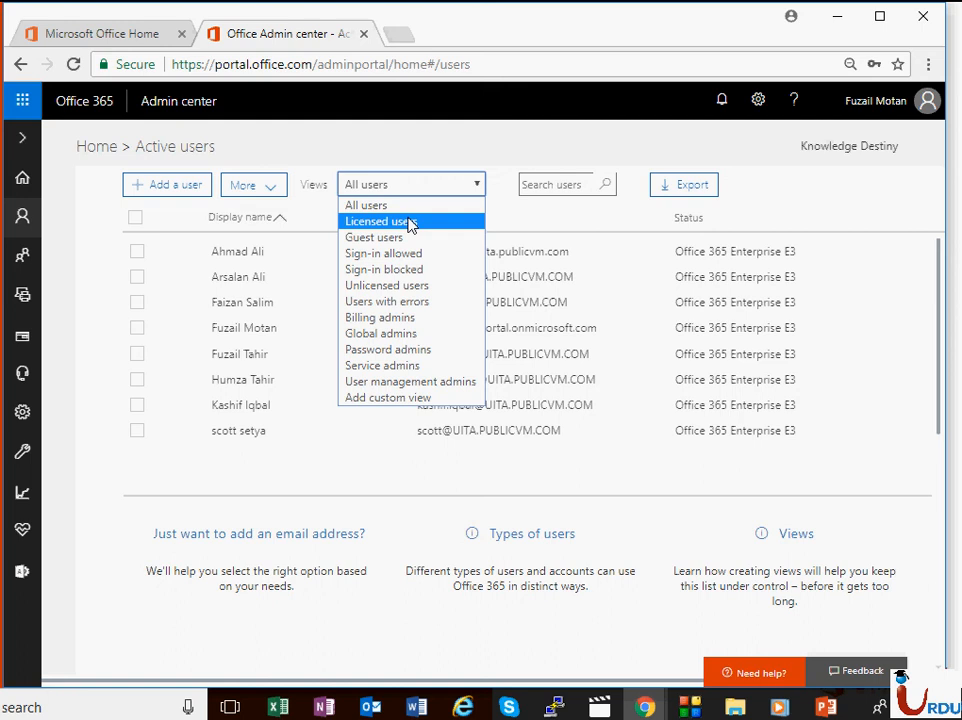
left_click(408, 221)
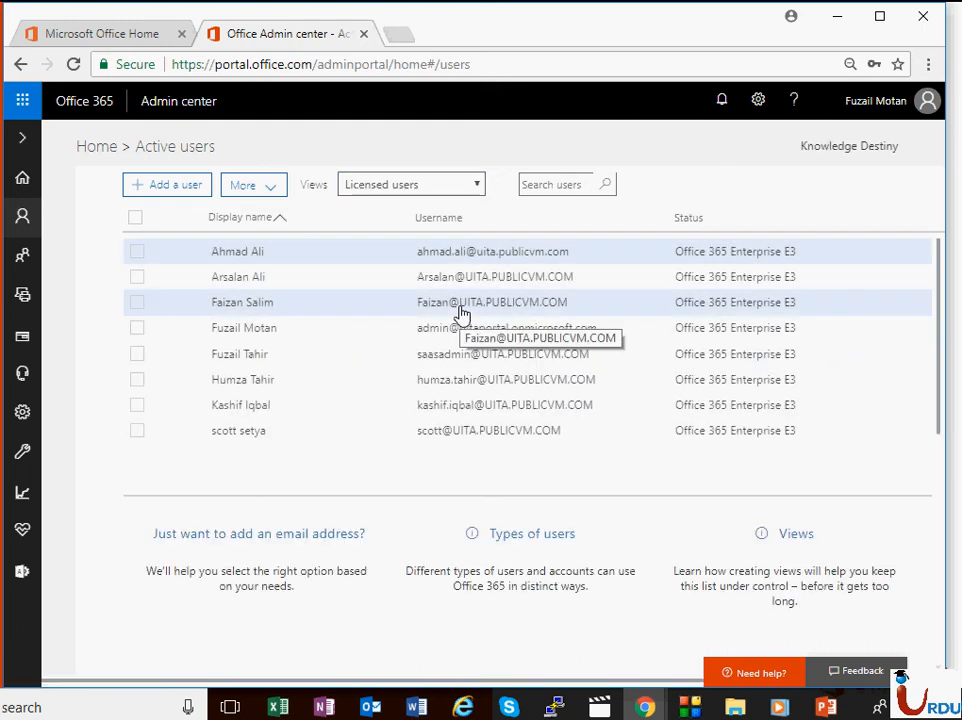
left_click(447, 188)
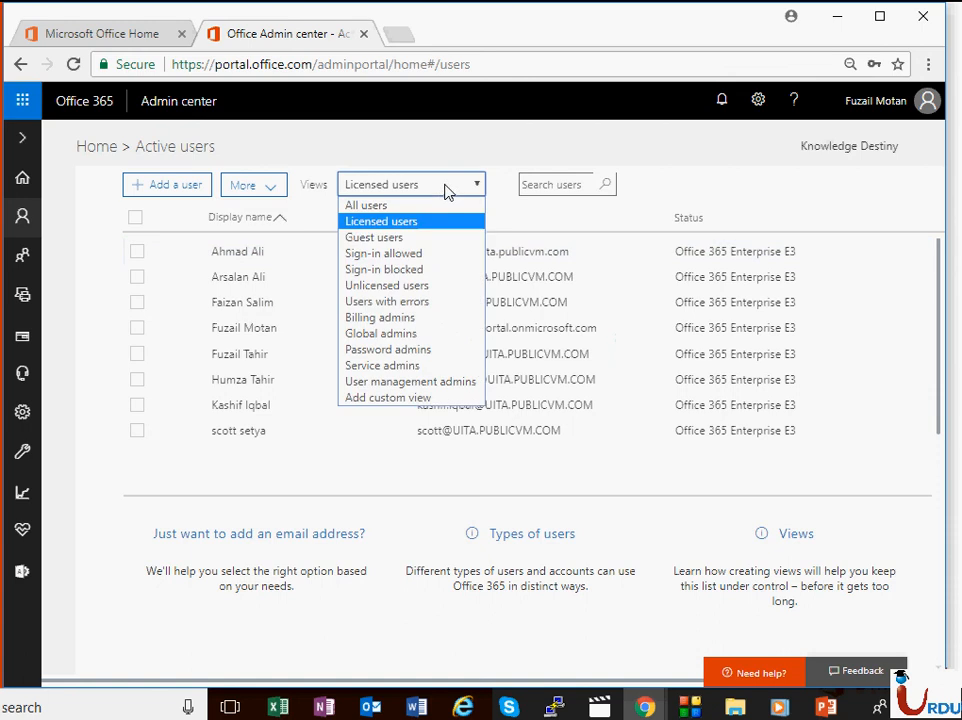
left_click(437, 335)
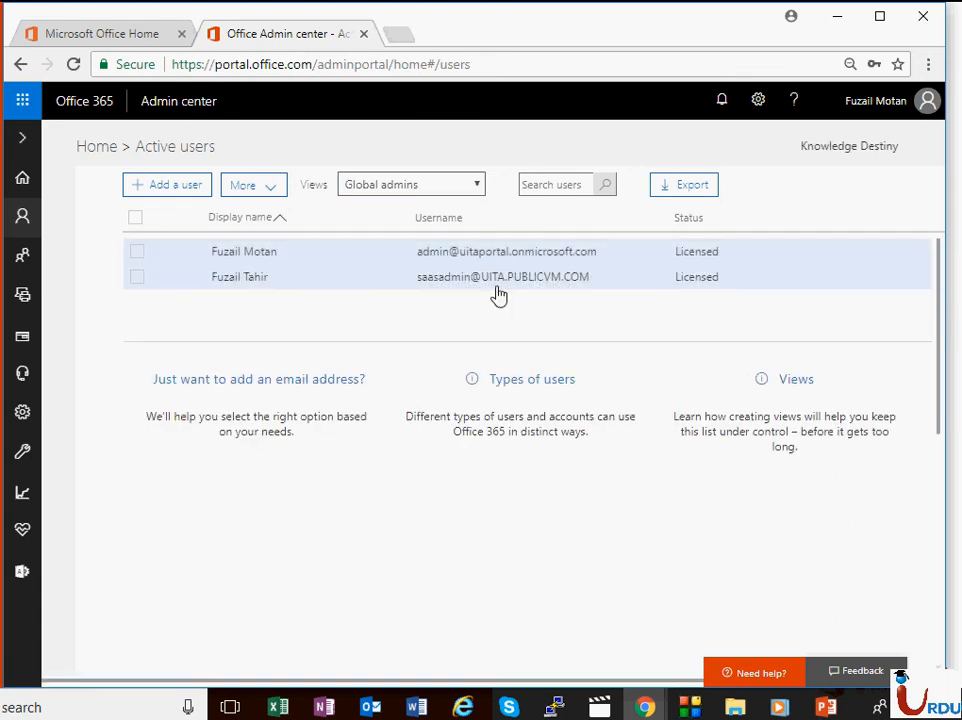
left_click(470, 186)
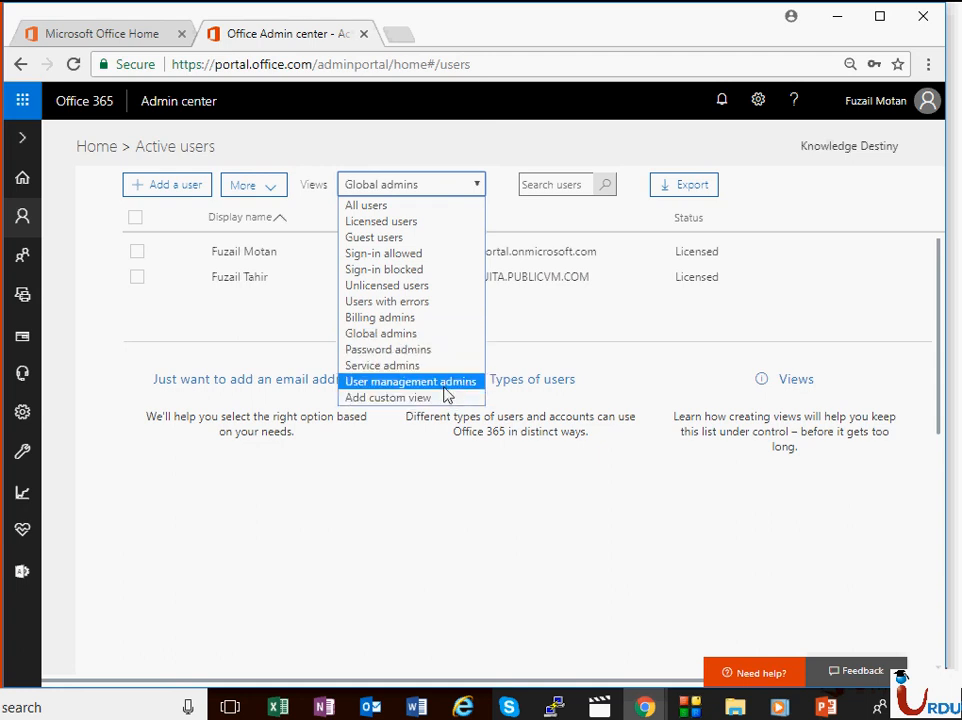
left_click(418, 317)
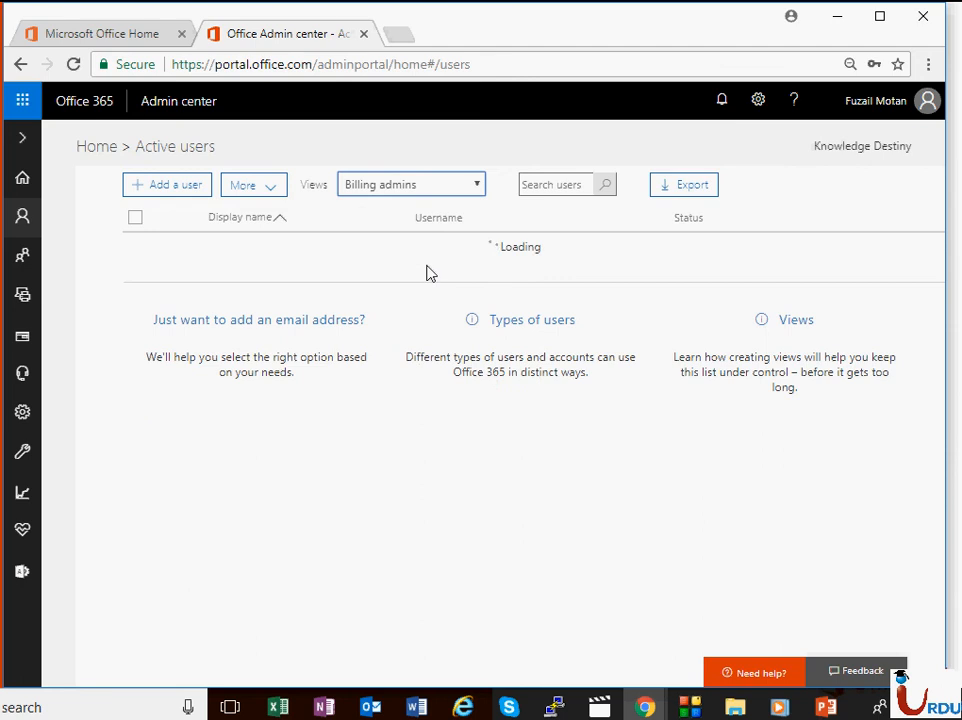
left_click(422, 185)
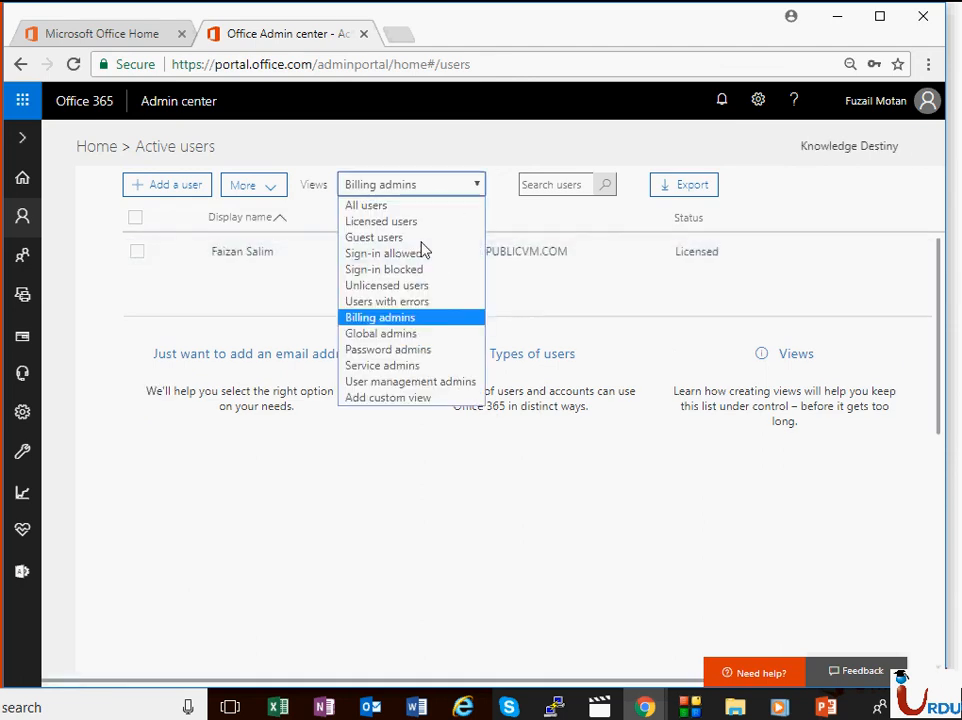
left_click(427, 400)
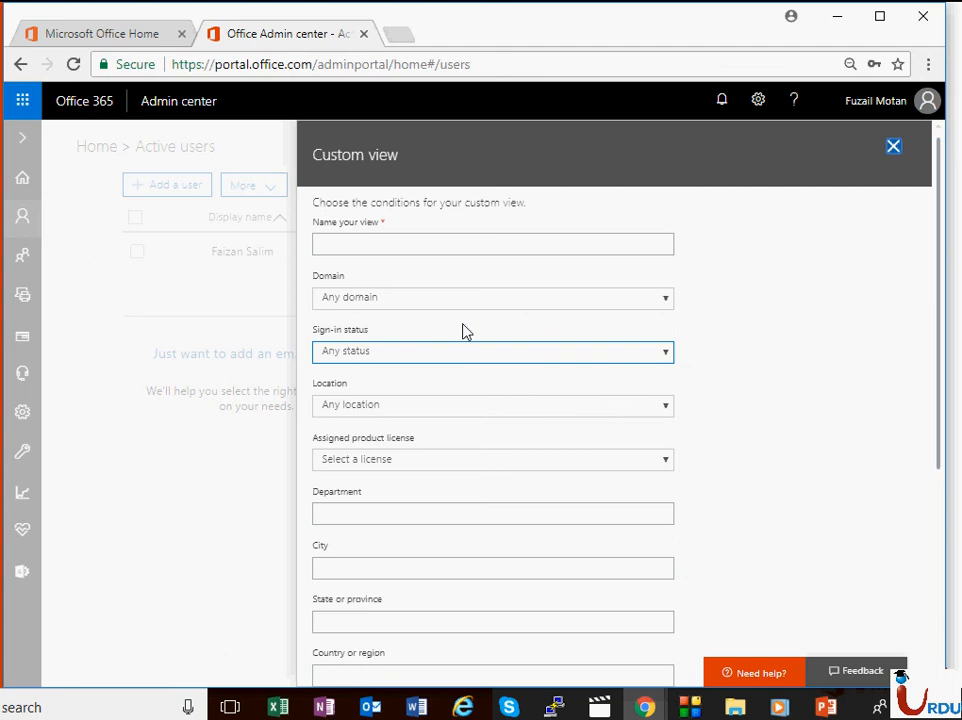
Step: Name the view 'Test View' with domain UITA.PUBLICVM.COM, sign-in allowed and location Pakistan
left_click(358, 240)
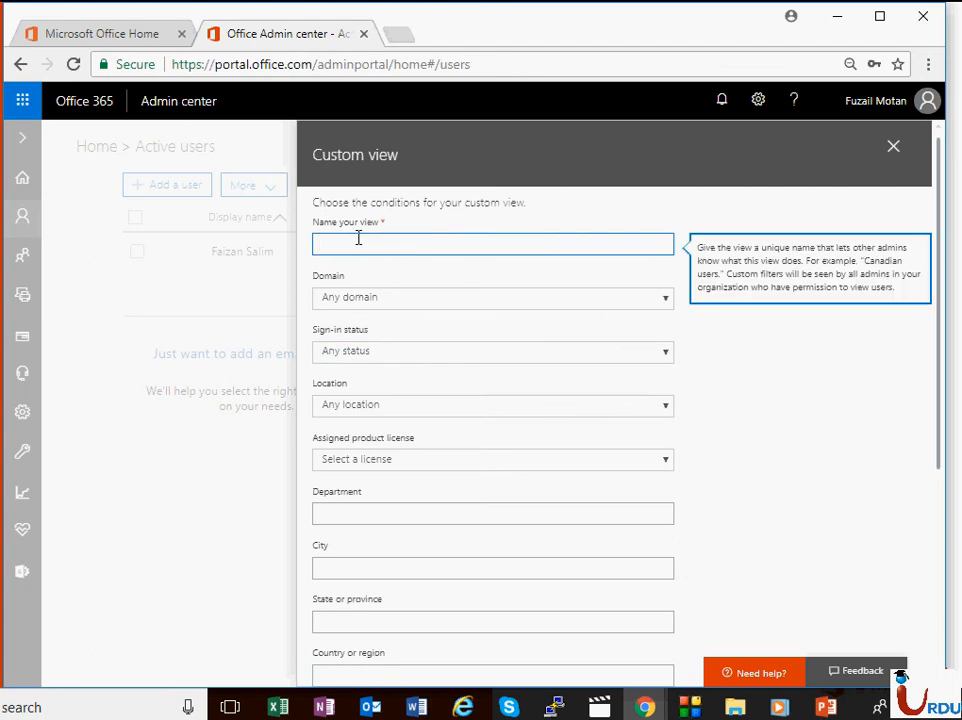
type("Test View")
left_click(374, 295)
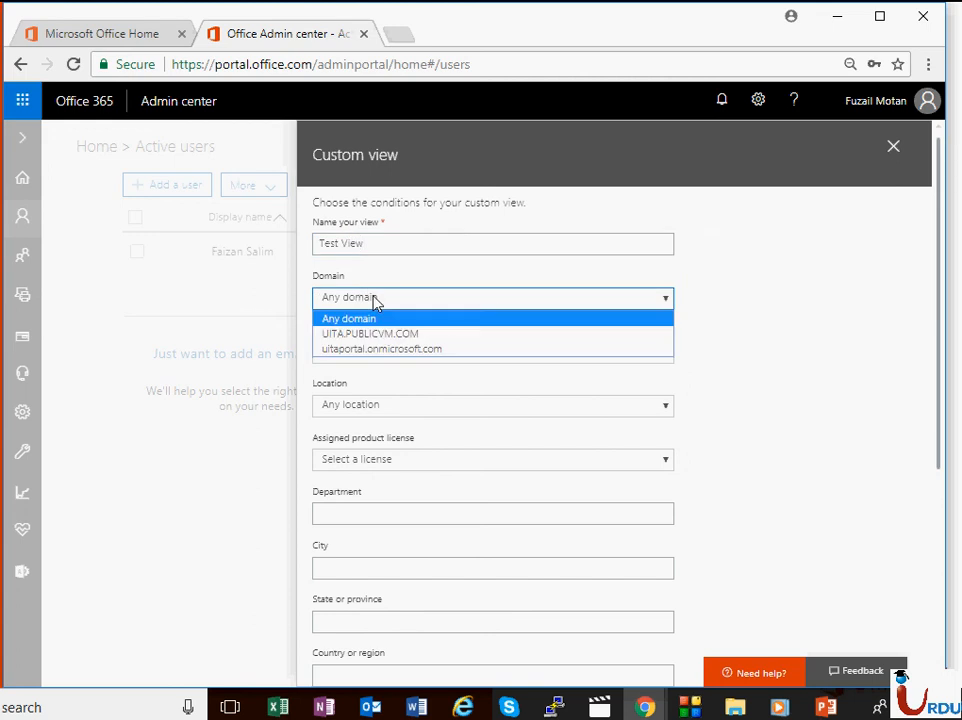
left_click(370, 336)
left_click(400, 350)
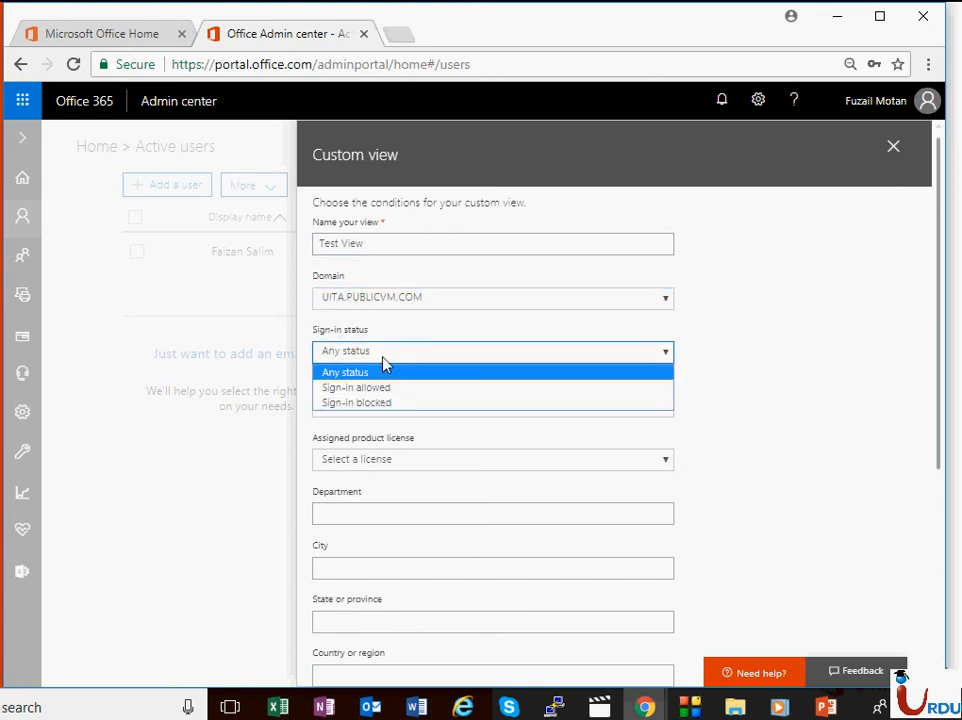
left_click(382, 387)
left_click(406, 408)
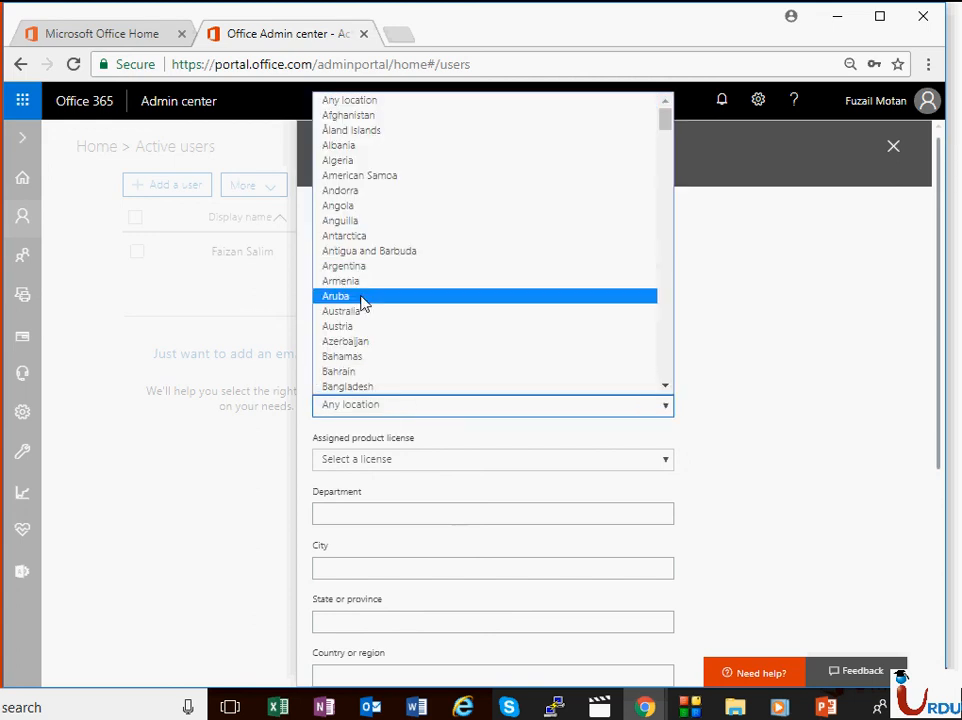
key("p")
scroll(395, 345, "up", 3)
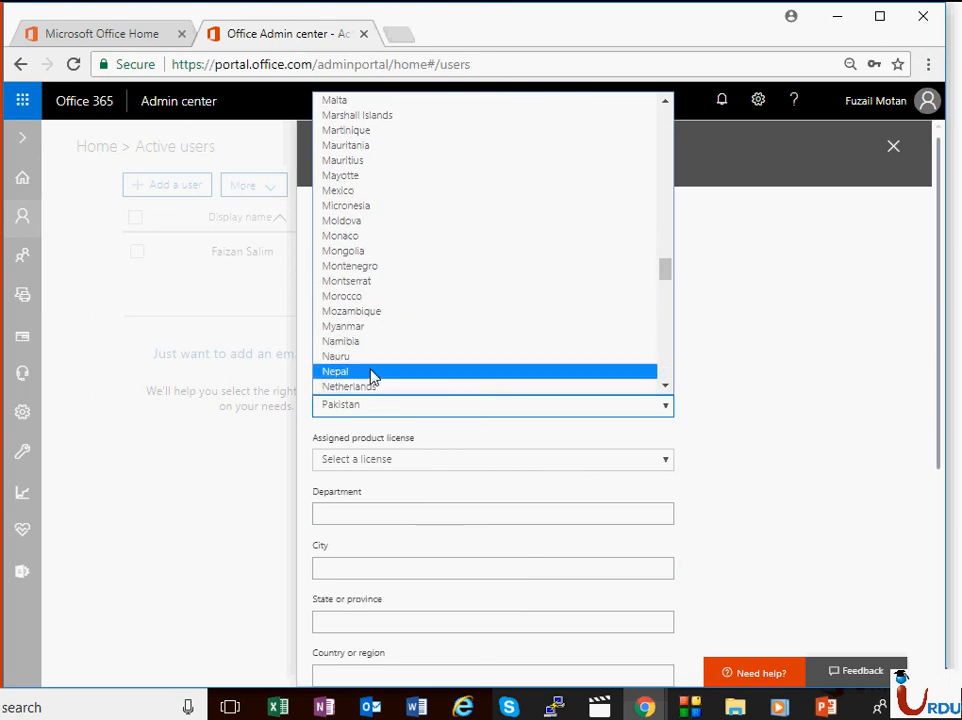
scroll(372, 395, "down", 1)
Step: Add the Office 365 Enterprise E3 licence and users-with-errors conditions, then save and close the view
left_click(372, 366)
left_click(384, 400)
left_click(378, 418)
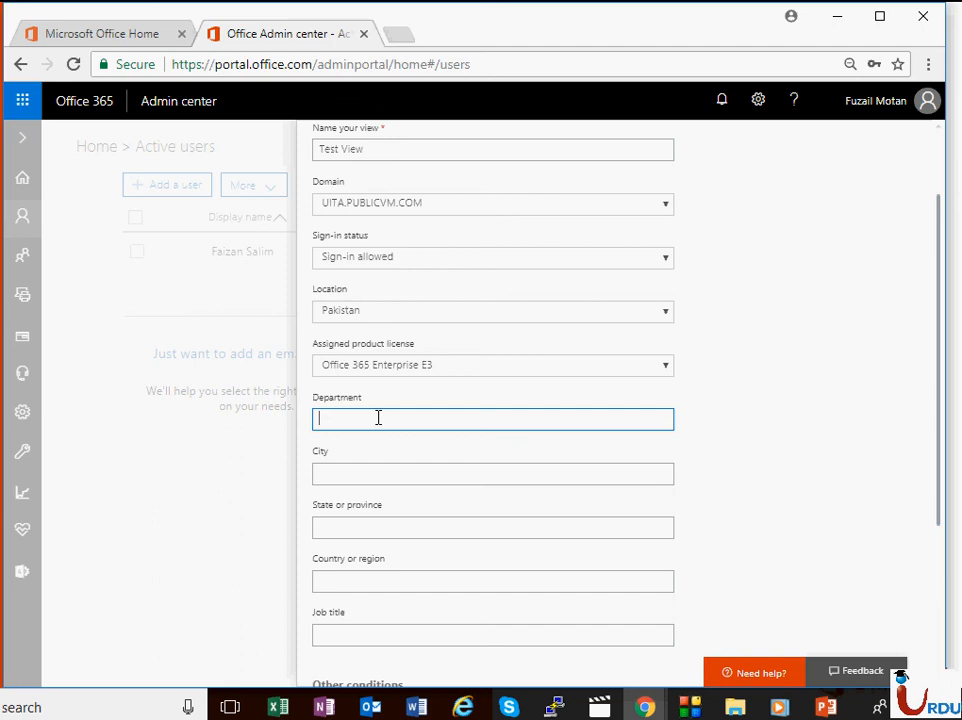
scroll(365, 447, "down", 3)
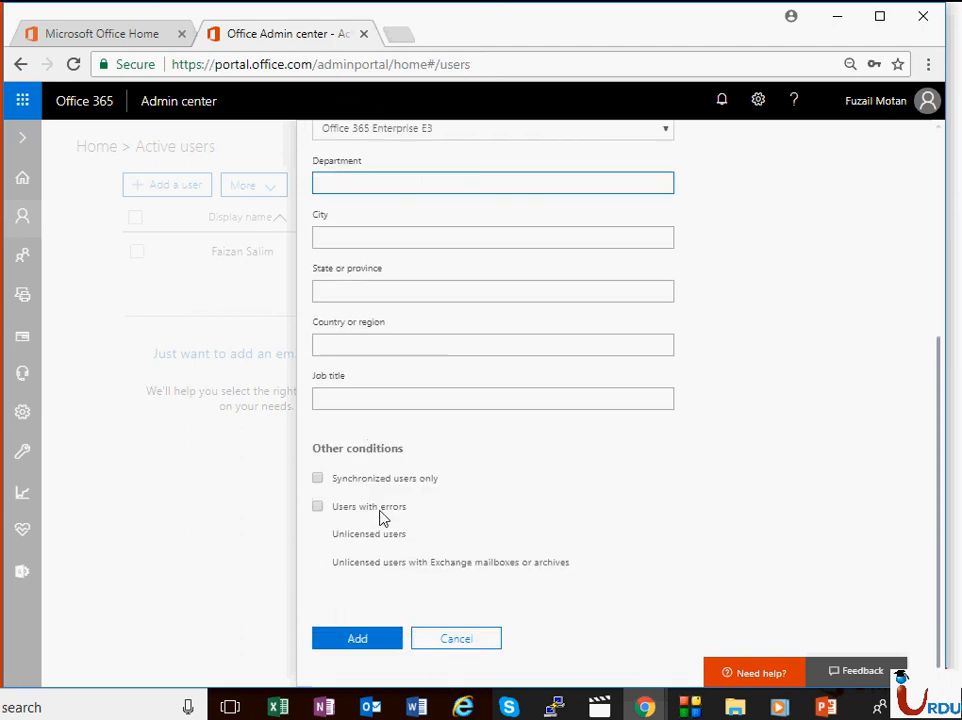
left_click(318, 531)
left_click(318, 507)
left_click(360, 636)
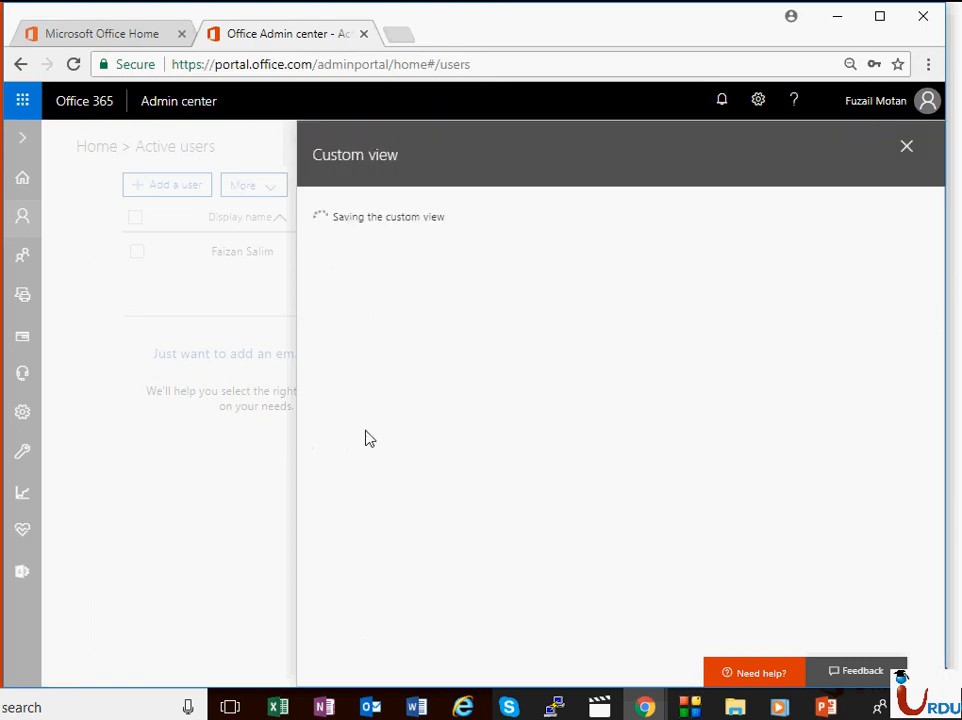
left_click(371, 316)
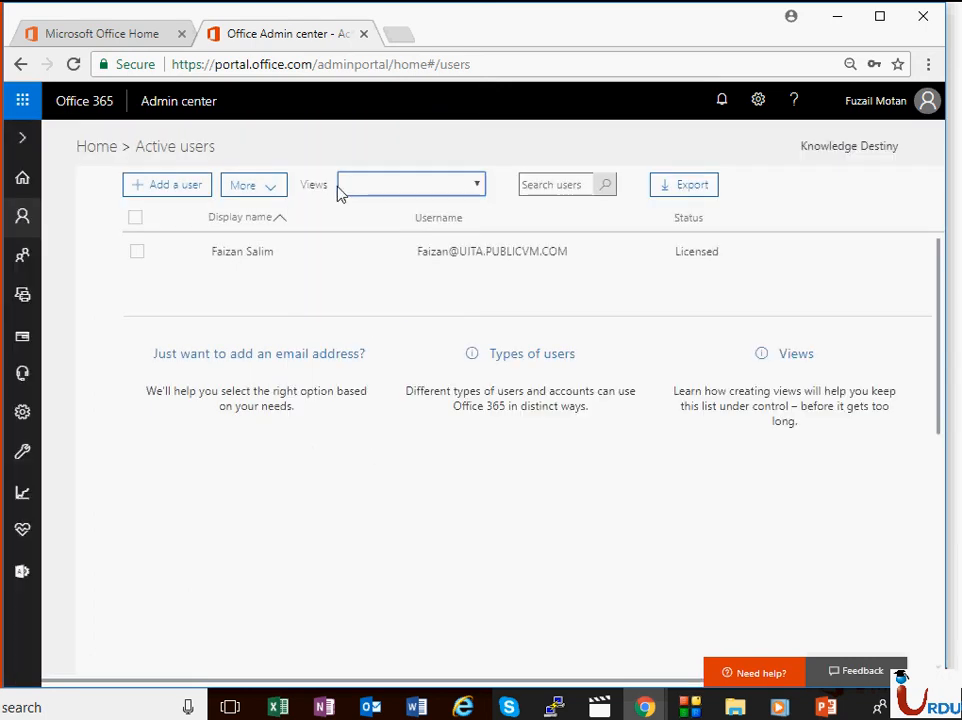
Step: Apply Test View to the Active users list, review its conditions, and close the edit form unchanged
left_click(455, 193)
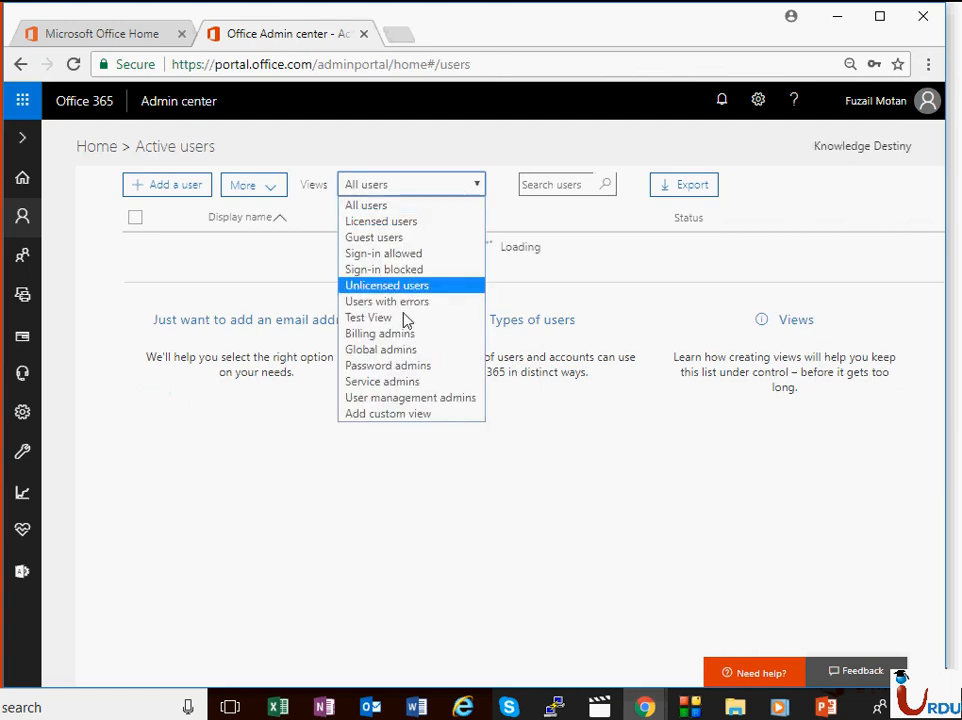
left_click(388, 318)
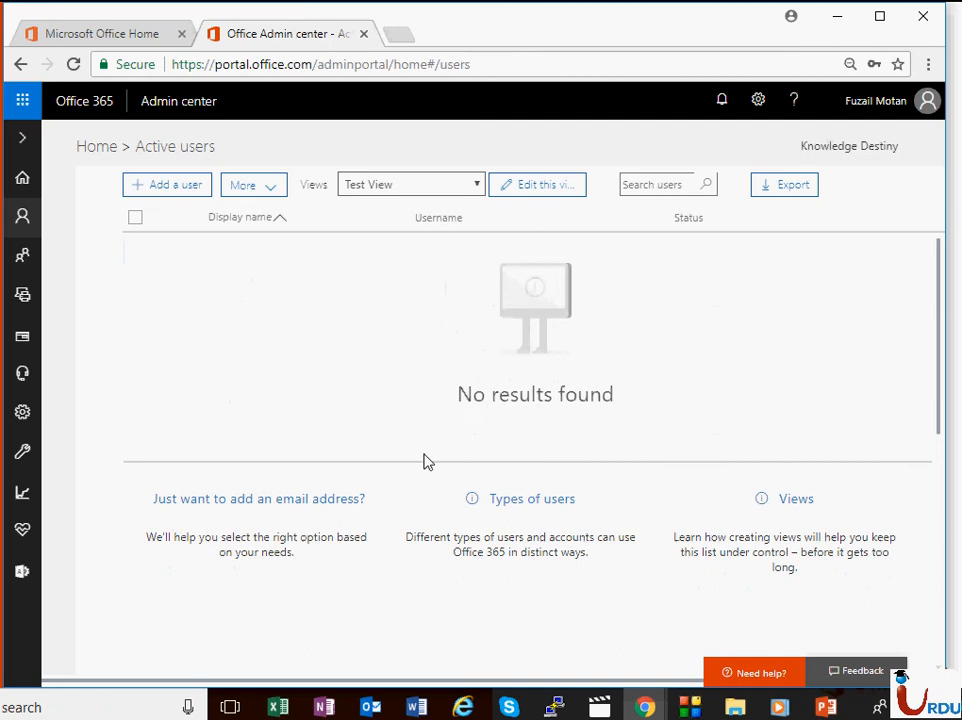
left_click(543, 194)
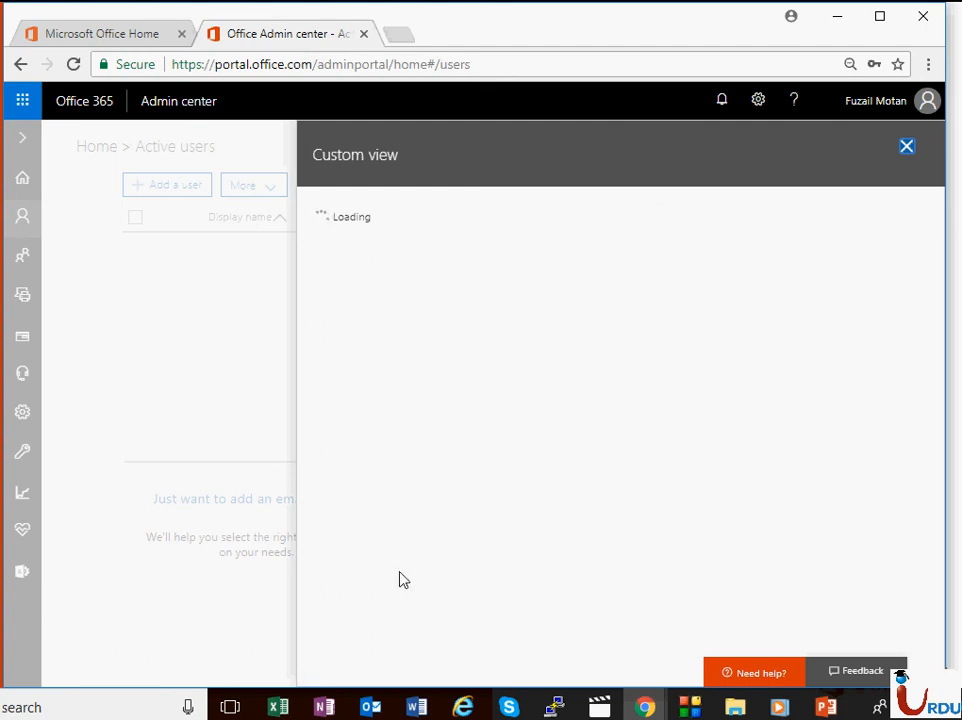
left_click(351, 601)
scroll(351, 601, "down", 3)
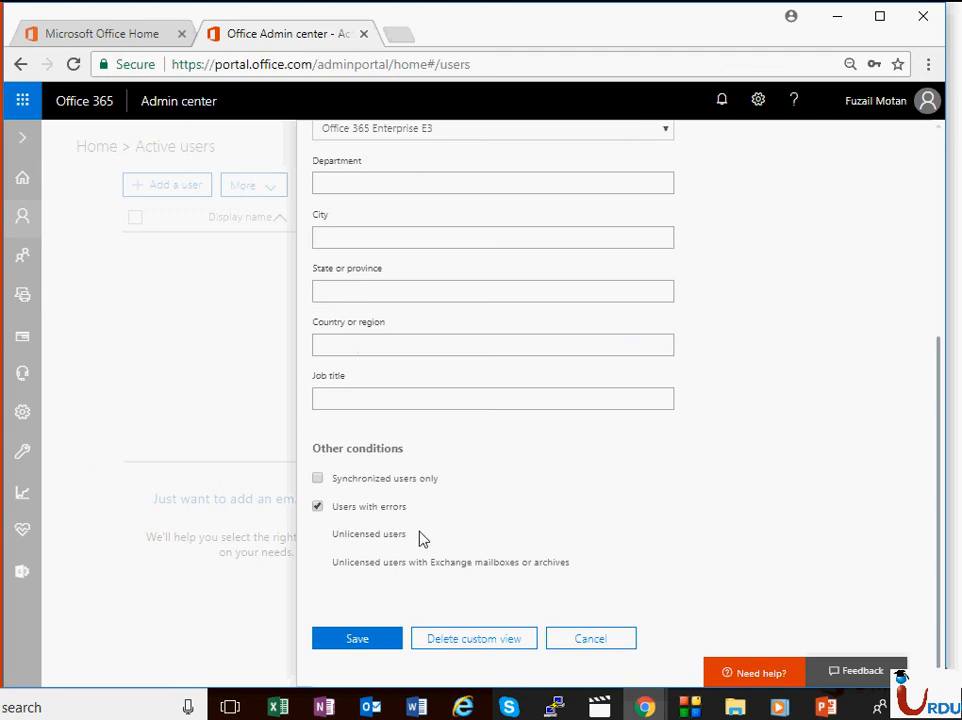
left_click(573, 640)
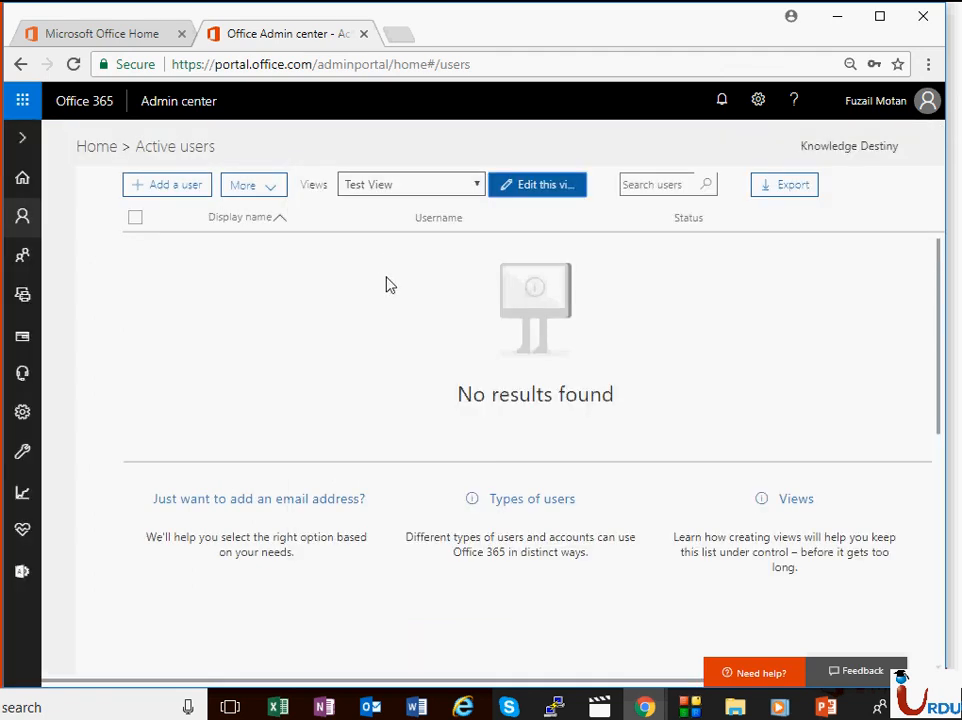
Step: Show the Users with errors view, then display the 'Demo | Implementing a permission model' PowerPoint slide full screen
left_click(419, 191)
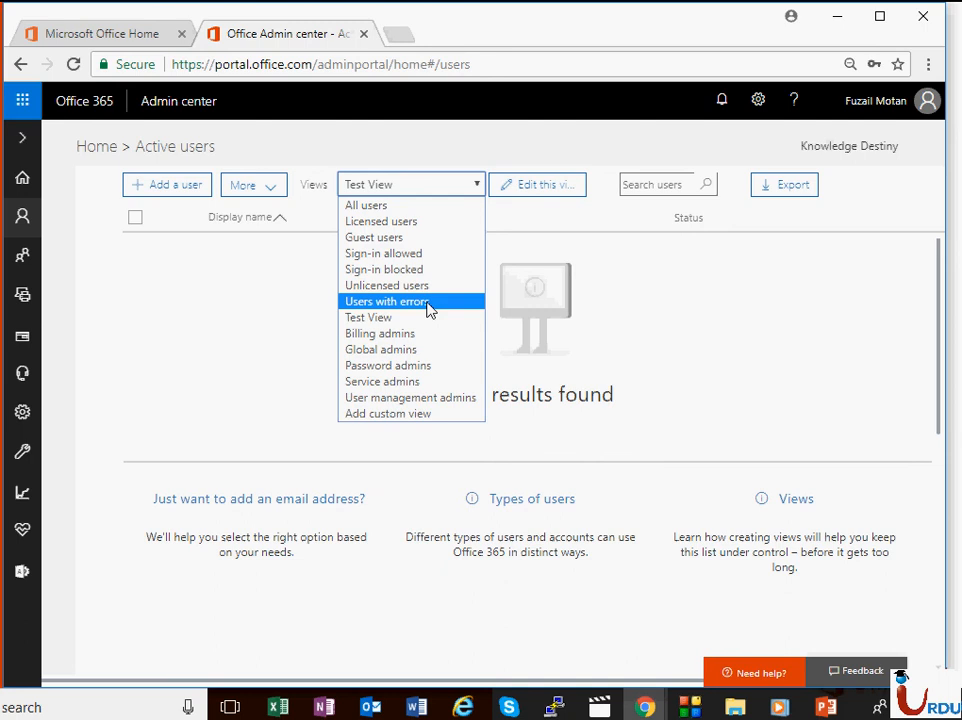
left_click(367, 303)
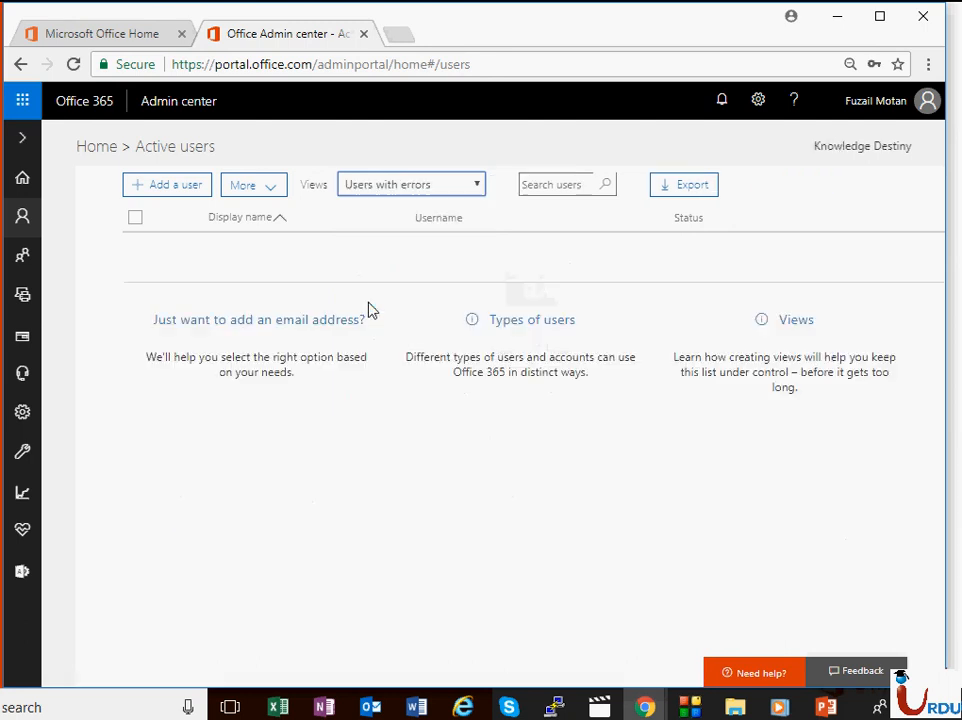
left_click(430, 190)
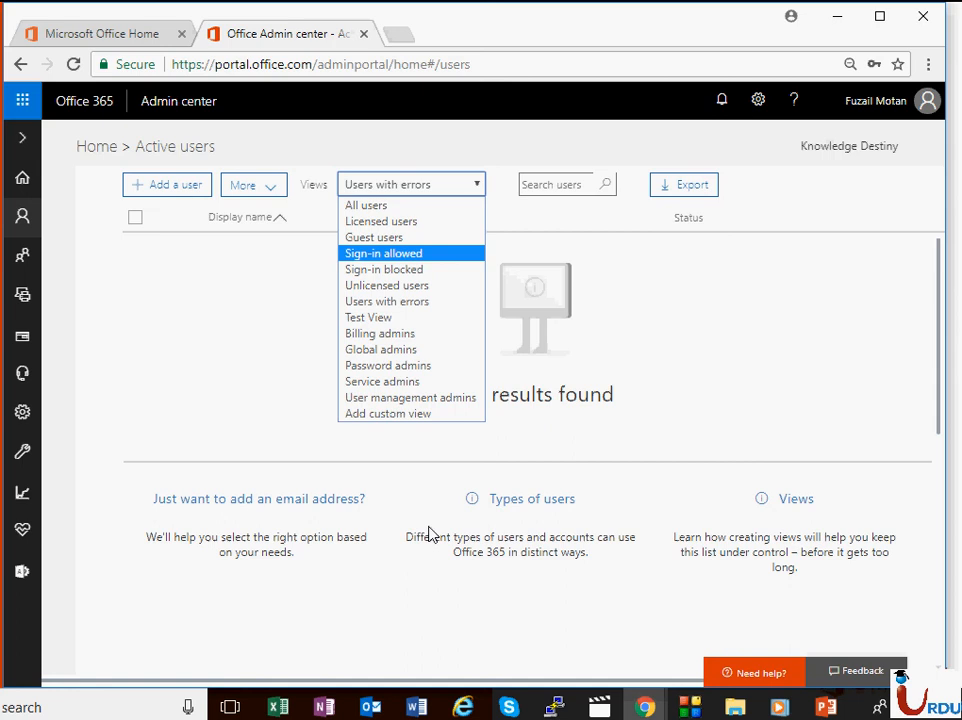
left_click(822, 709)
left_click(875, 656)
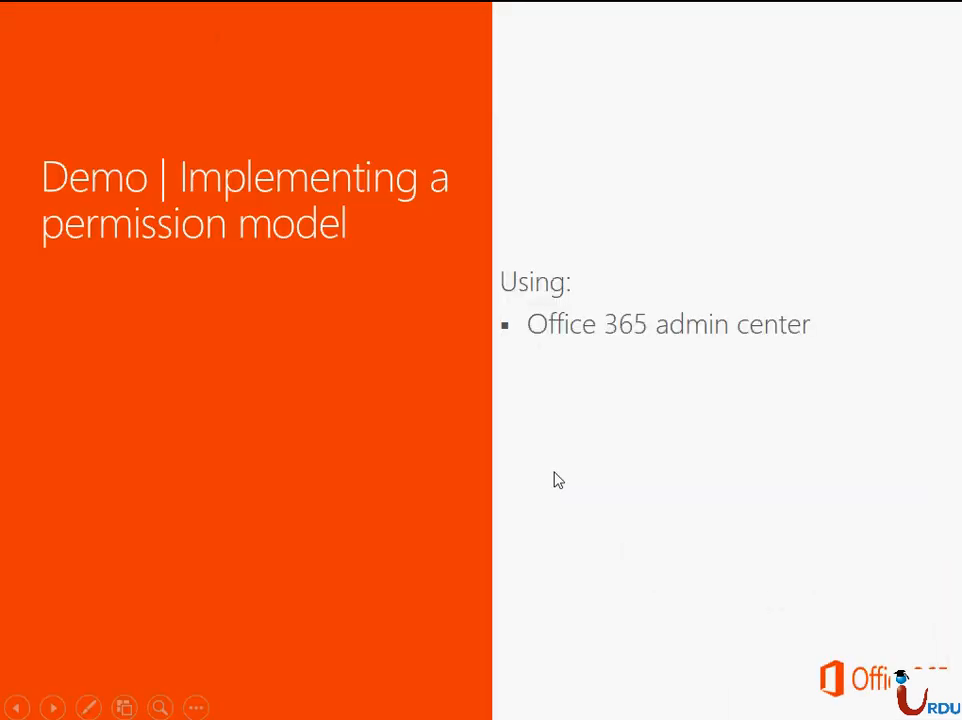